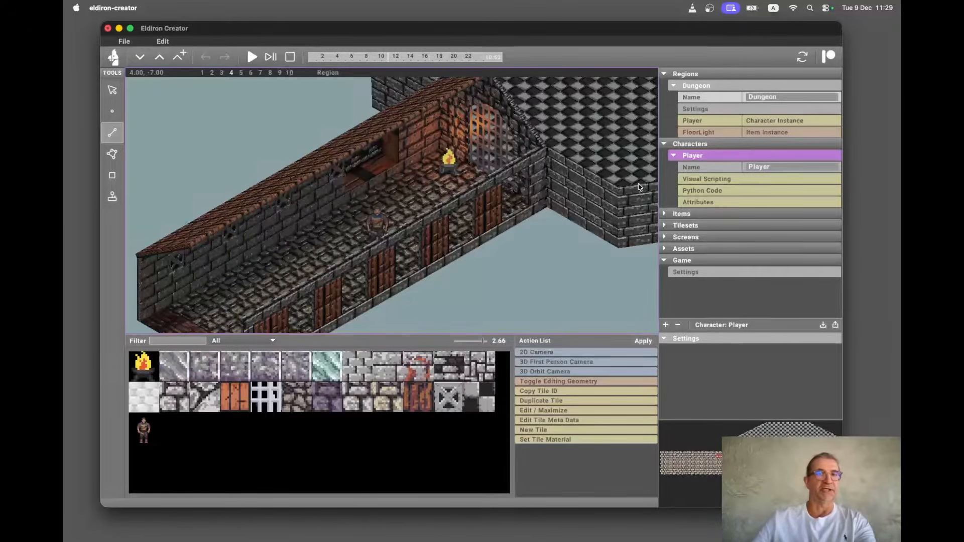
scroll(445, 214, down, 5)
scroll(445, 214, up, 6)
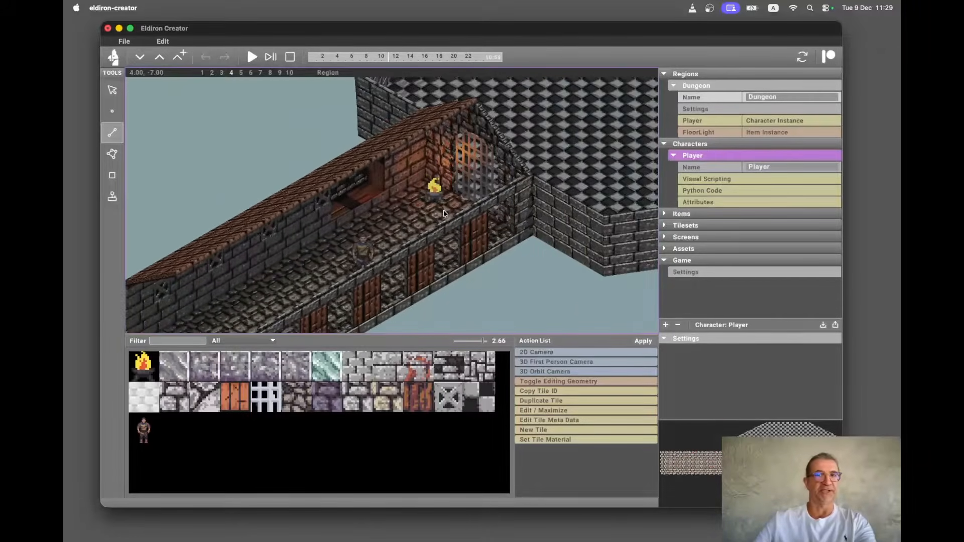
scroll(445, 214, down, 3)
scroll(444, 214, right, 1)
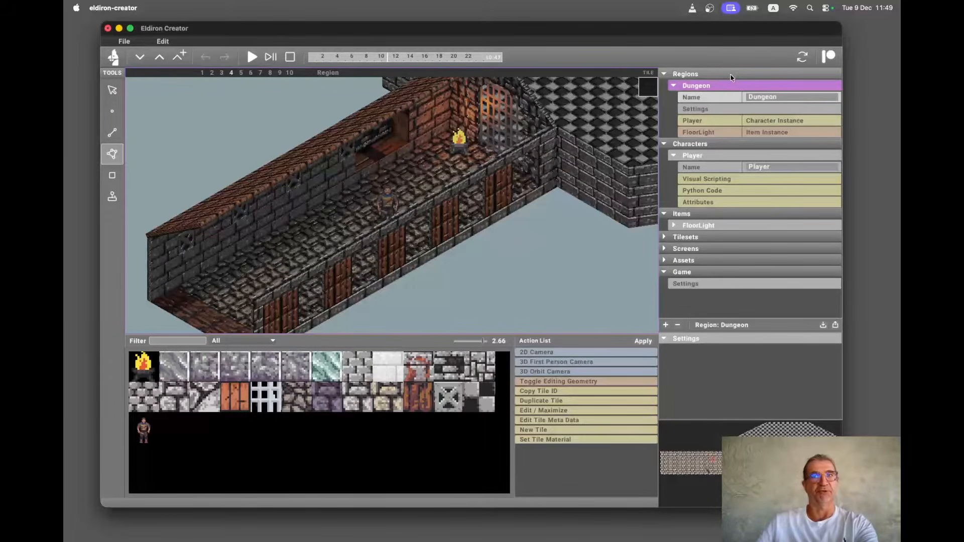
Open the Player character's visual scripting and attributes, then reselect the Dungeon region.
click(724, 180)
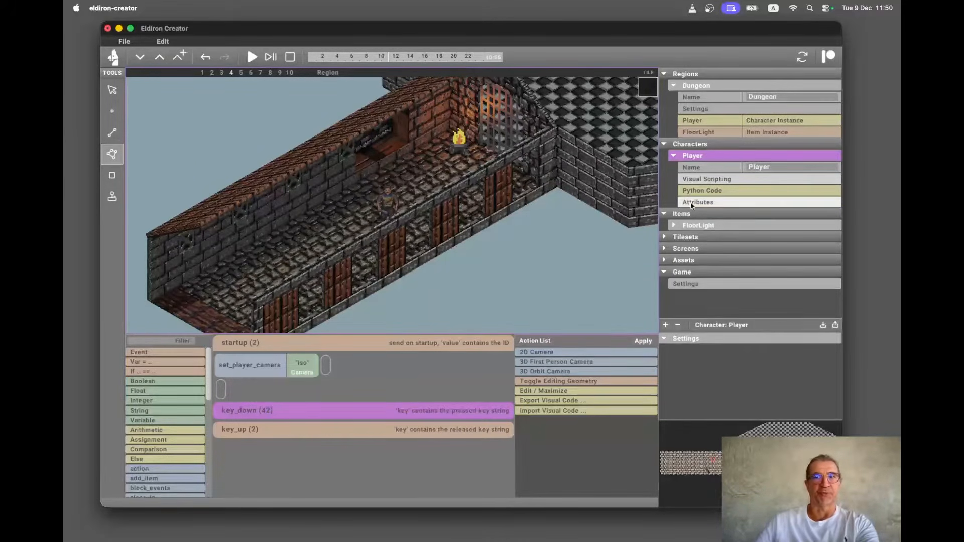
click(706, 191)
click(706, 201)
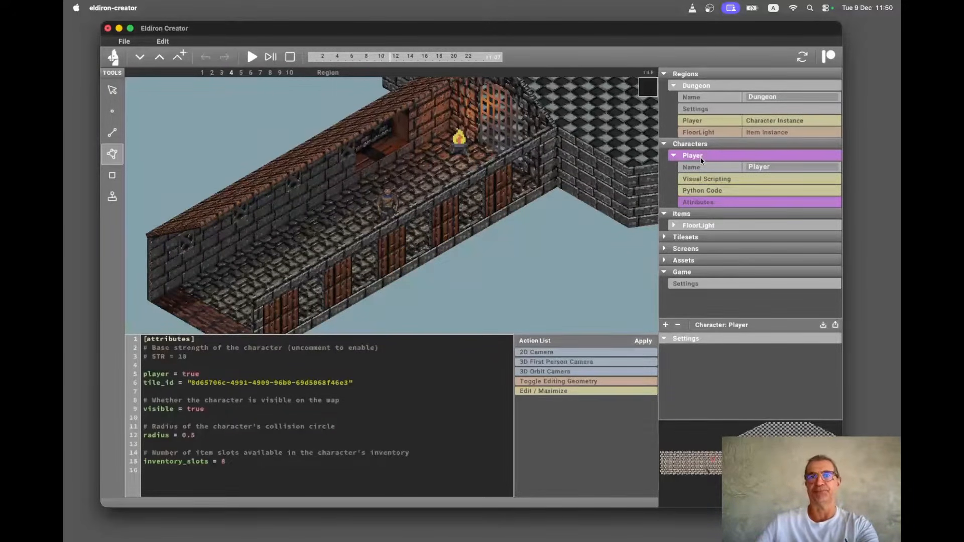
click(711, 108)
click(711, 94)
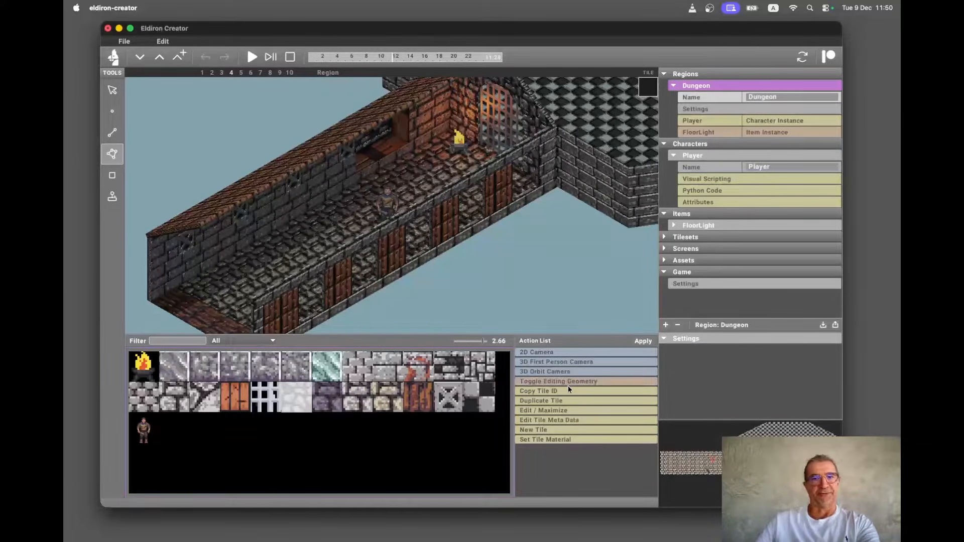
Switch the region view between the 2D, 3D first-person and 3D iso cameras.
click(586, 384)
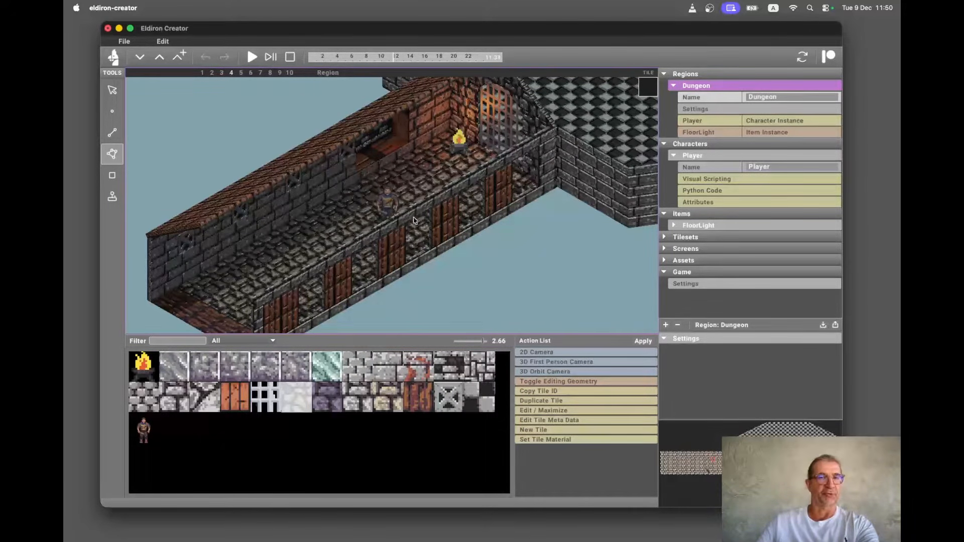
click(559, 357)
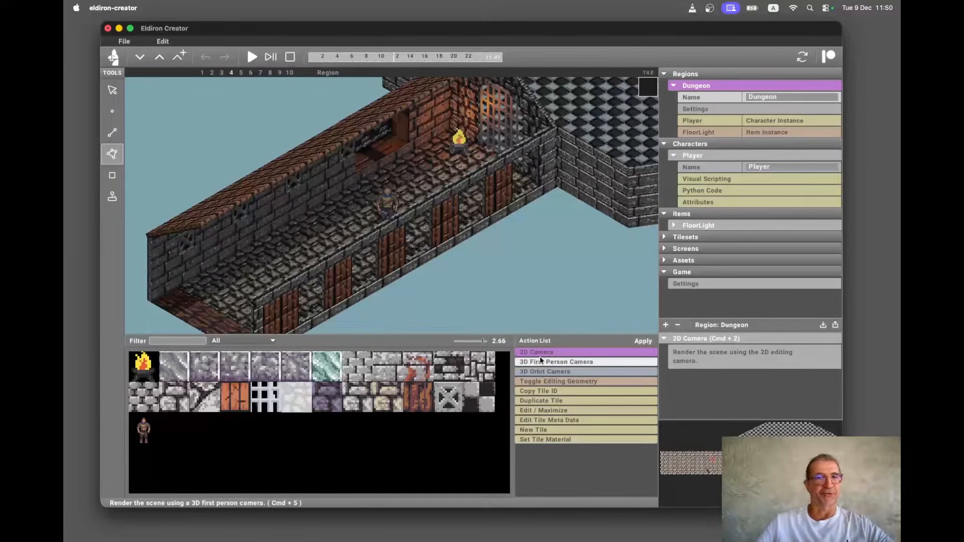
click(643, 342)
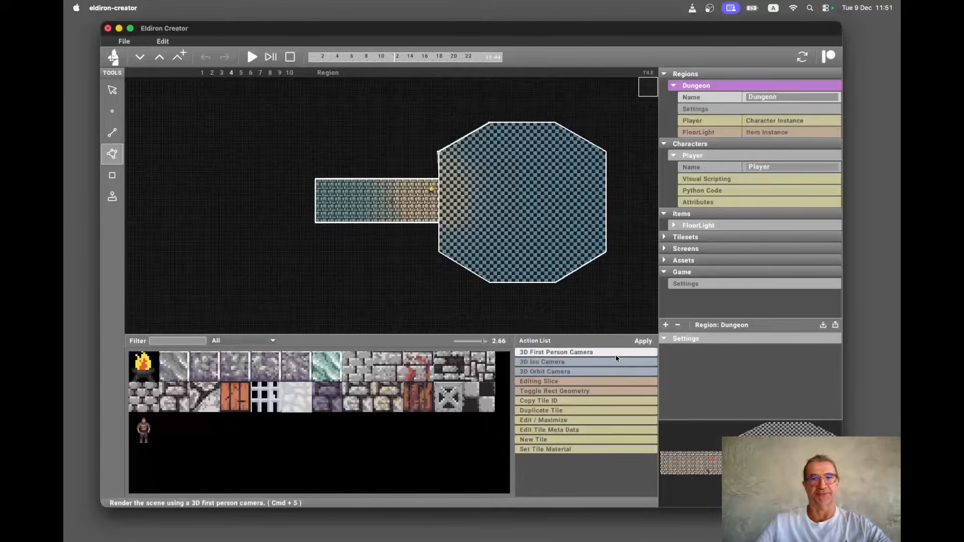
click(599, 354)
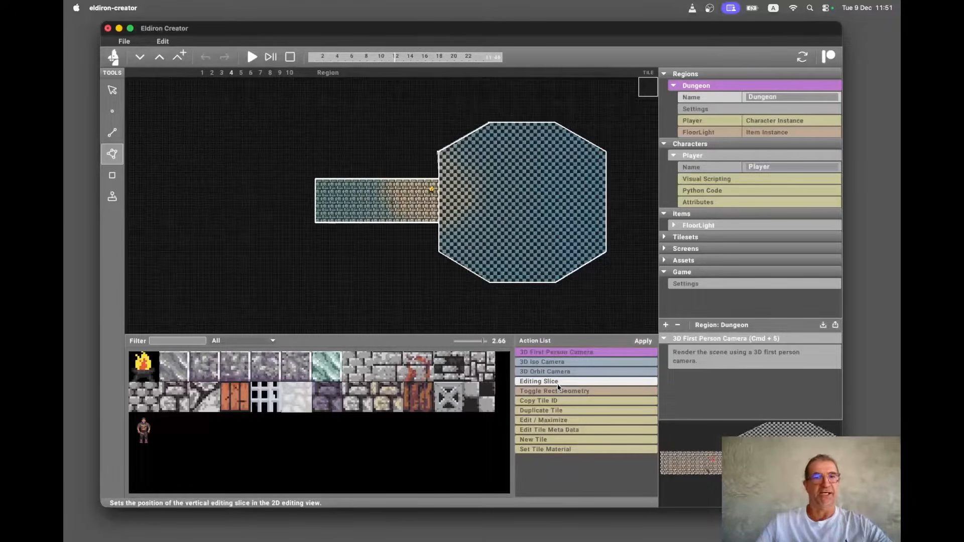
key(super+5)
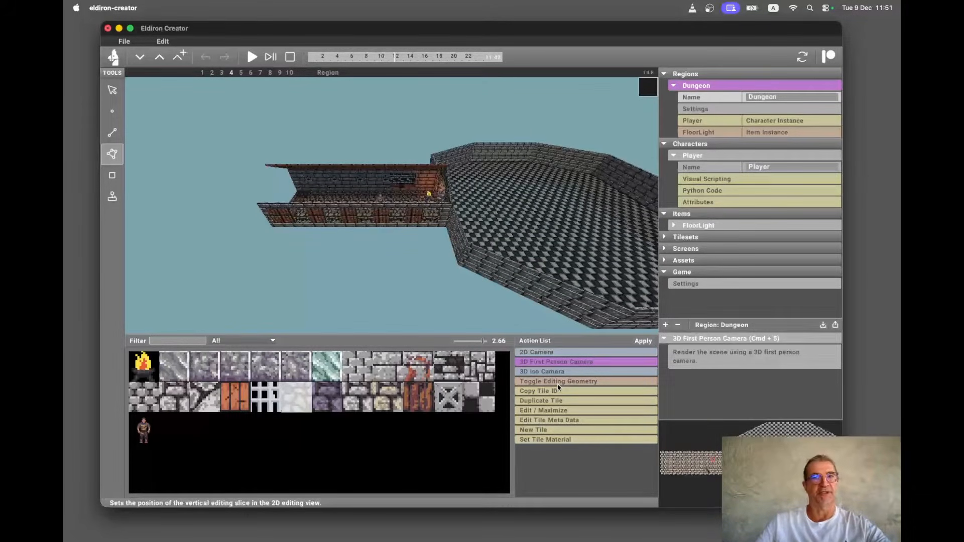
key(super+3)
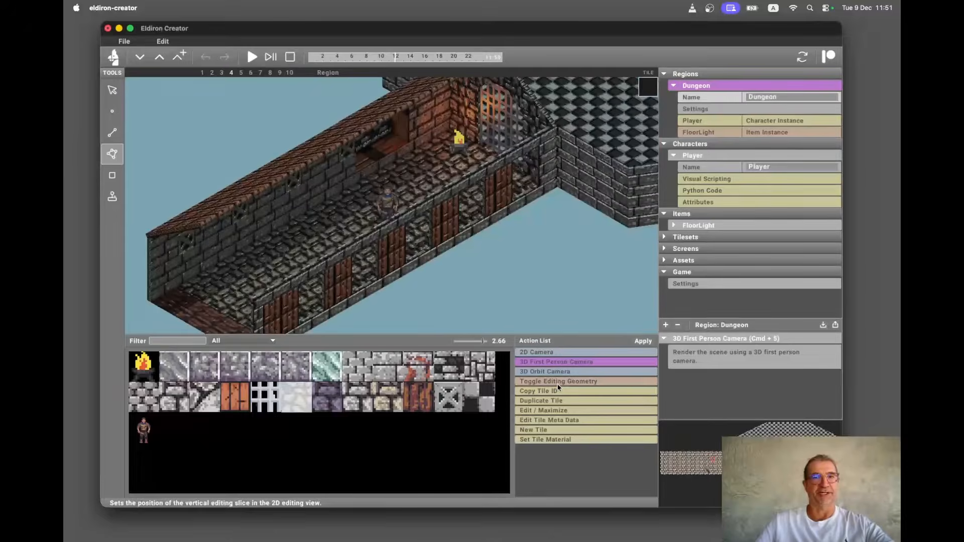
key(super+5)
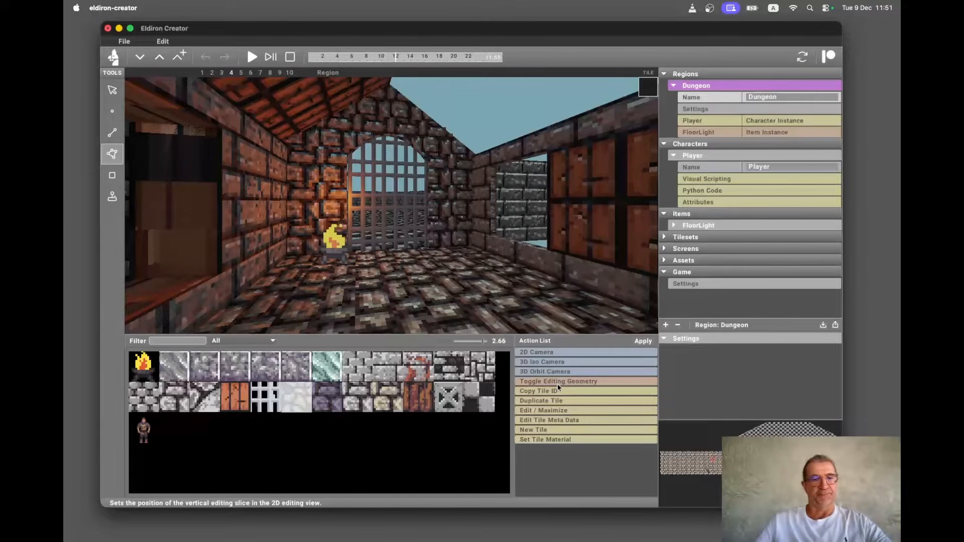
key(super+3)
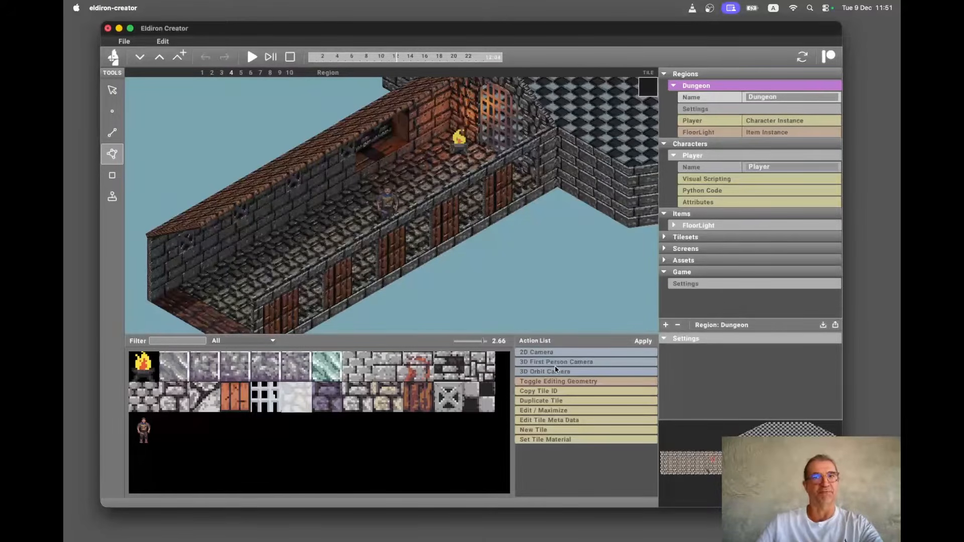
Turn on the editing geometry overlay and select the corridor's floor sector.
click(562, 382)
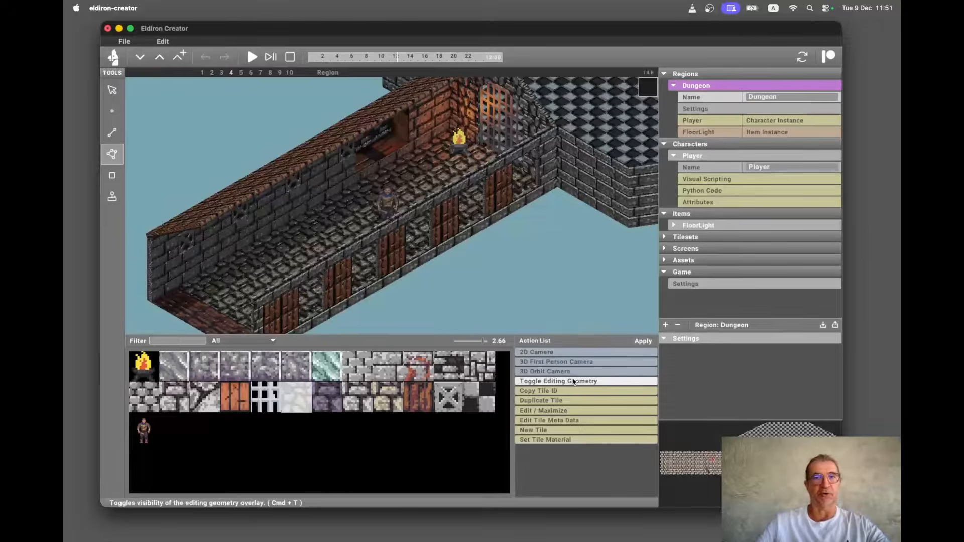
click(573, 382)
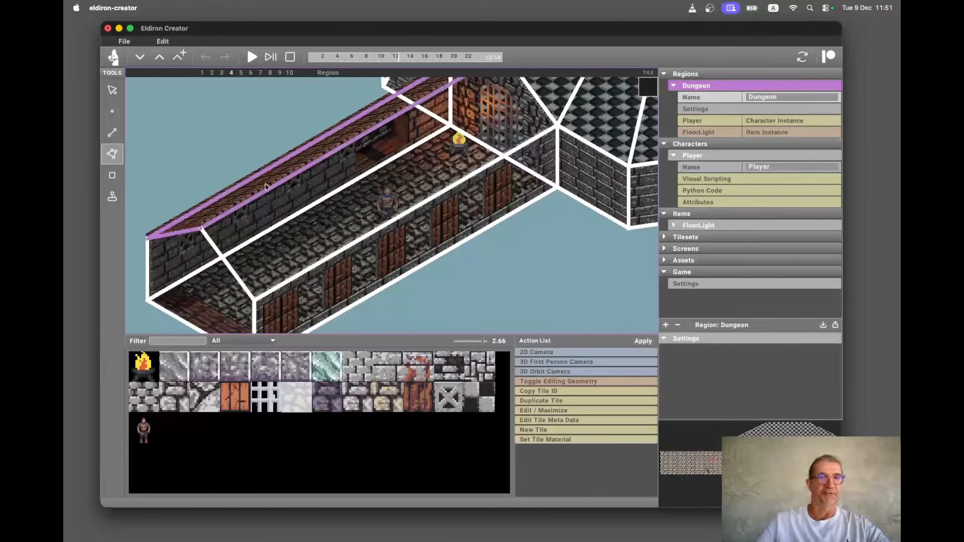
click(402, 241)
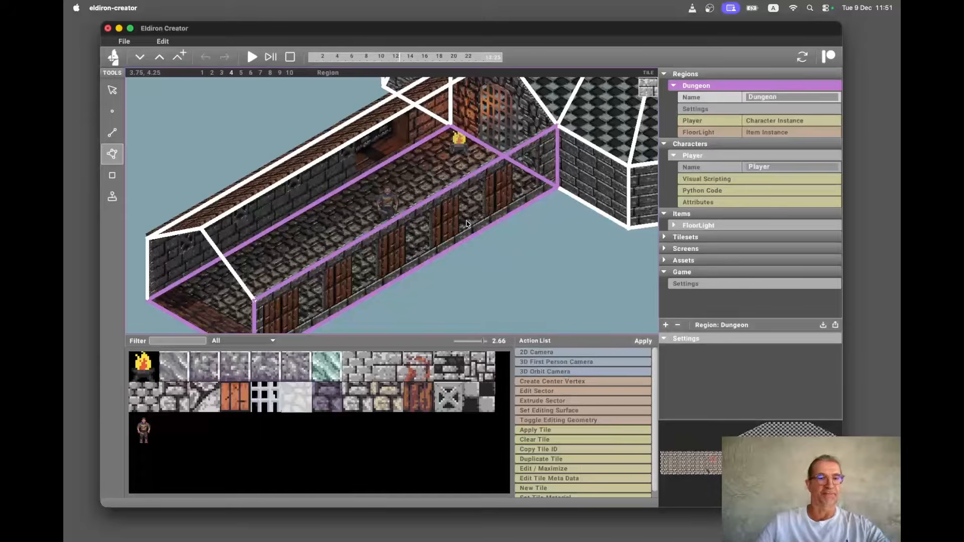
Switch to the Linedef tool and select the corridor's inner wall linedef.
key(super+2)
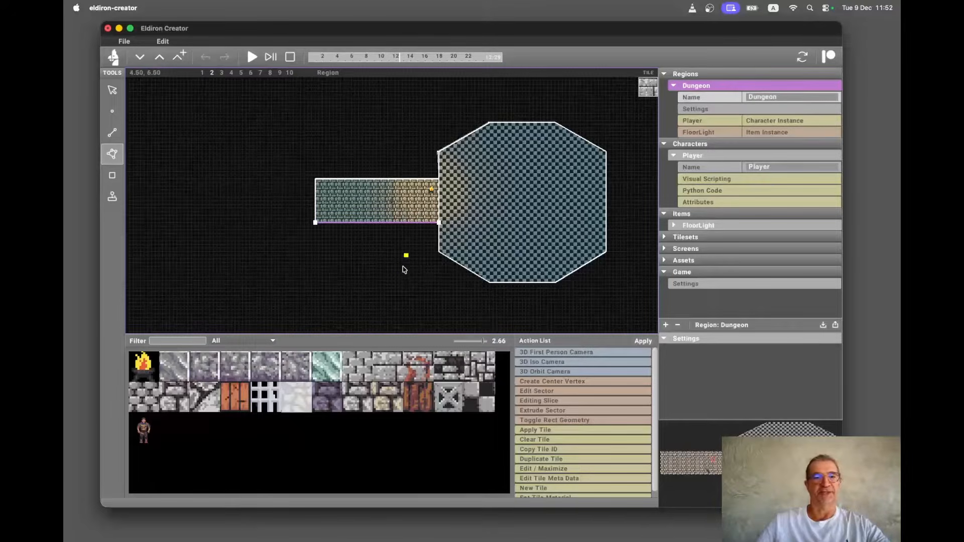
key(super+3)
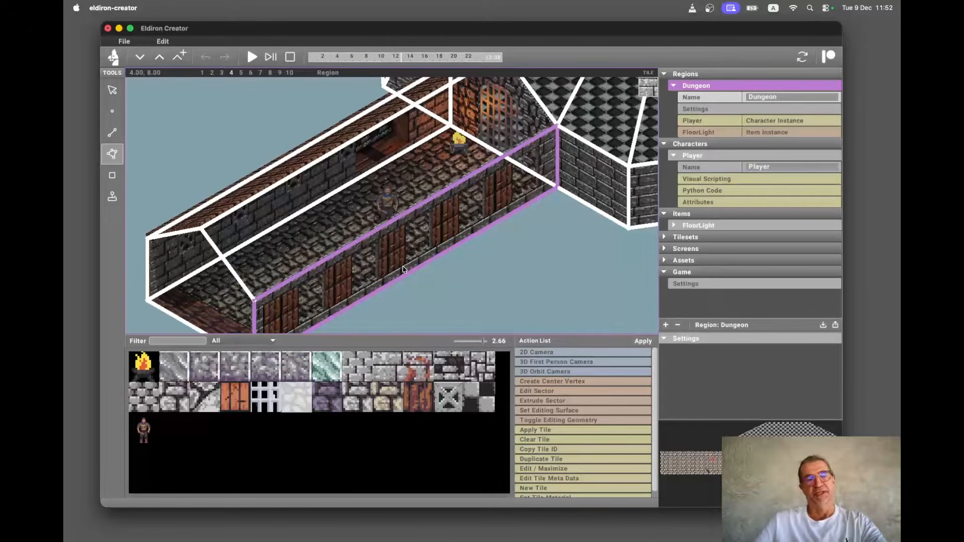
click(479, 215)
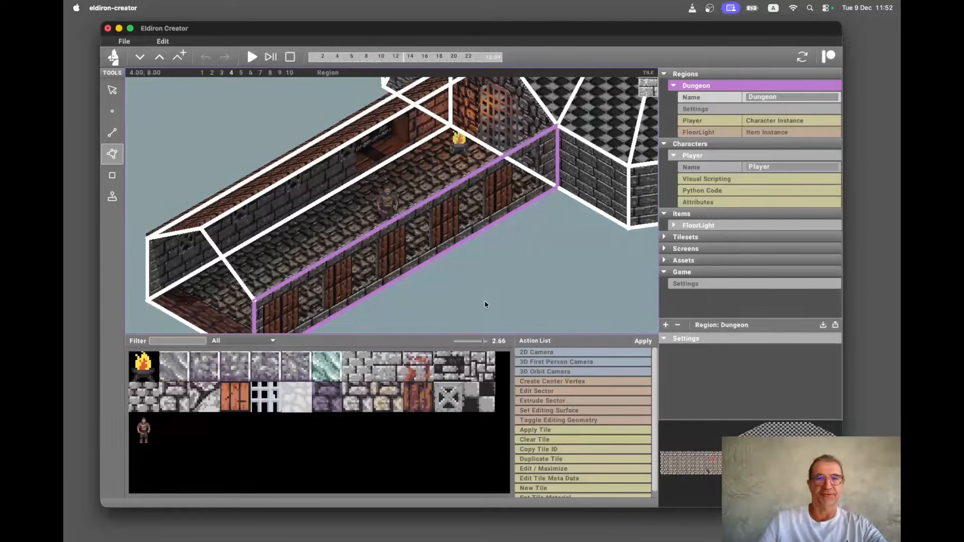
key(l)
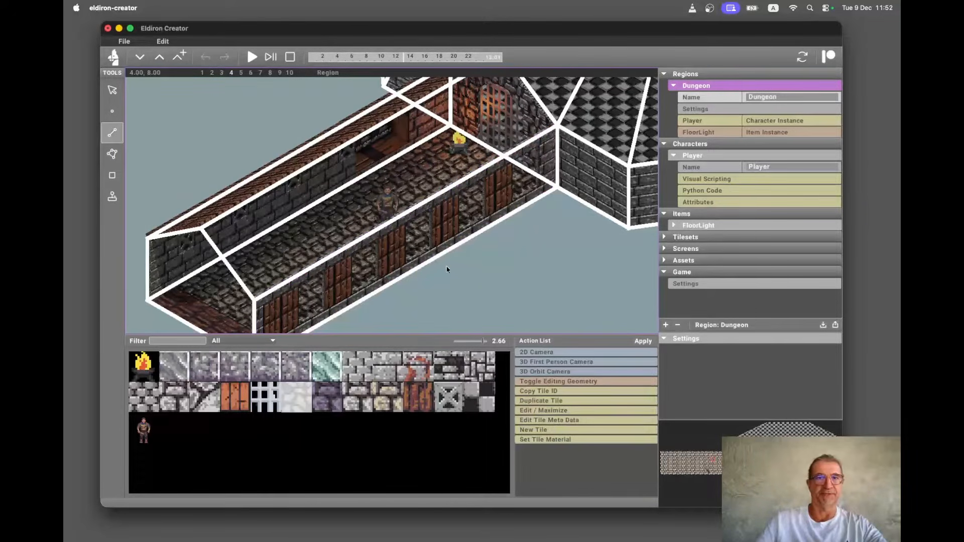
click(413, 211)
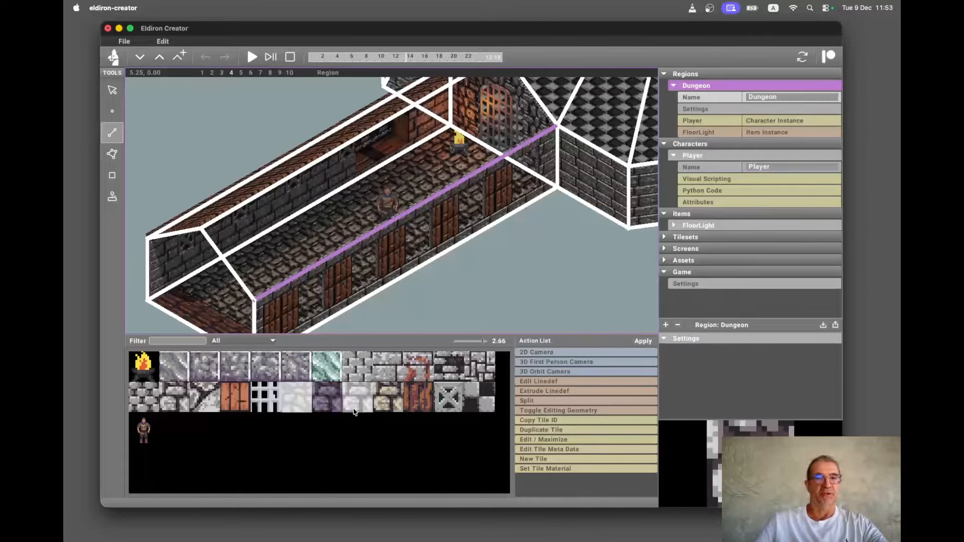
Hide the editing geometry overlay and undo the last change.
key(super+comma)
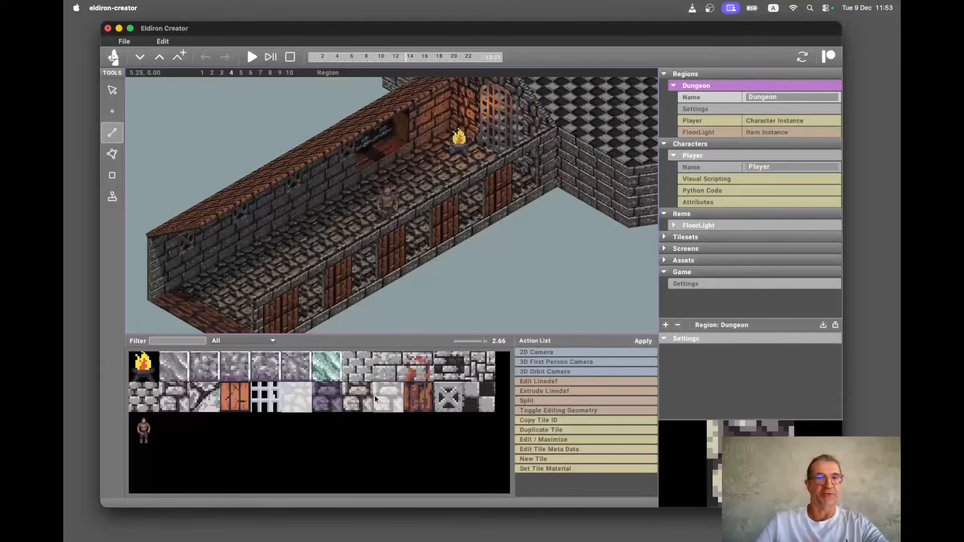
key(super+z)
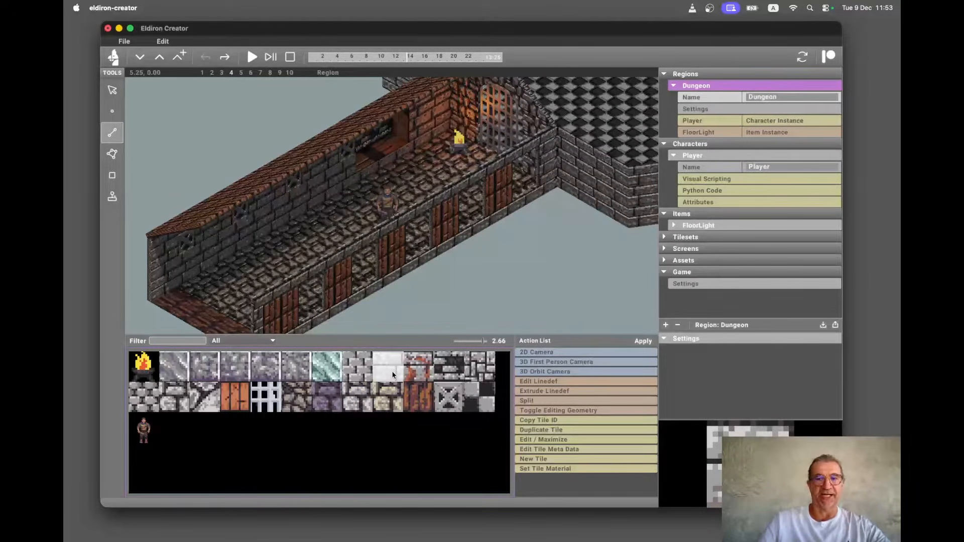
Open the white stone tile in the tile editor and close it again.
double_click(392, 374)
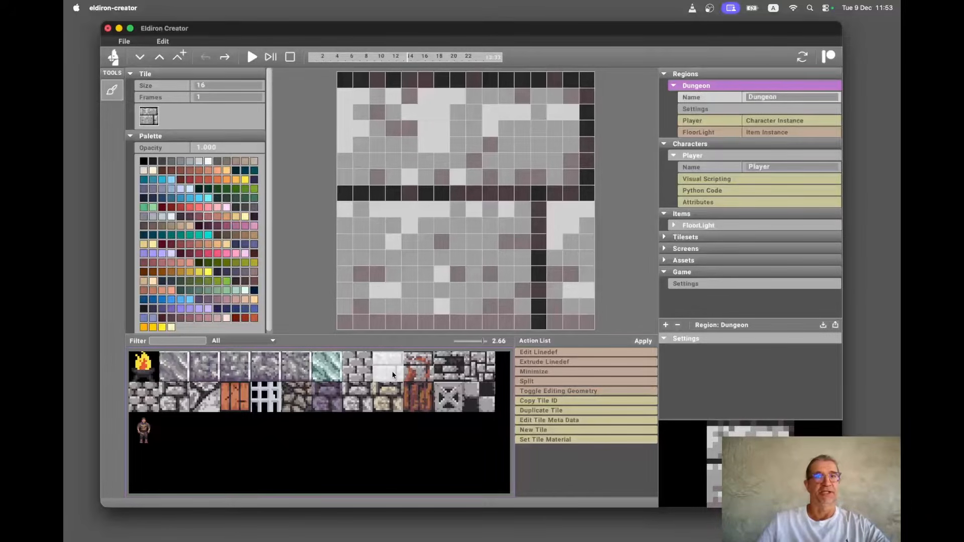
key(Escape)
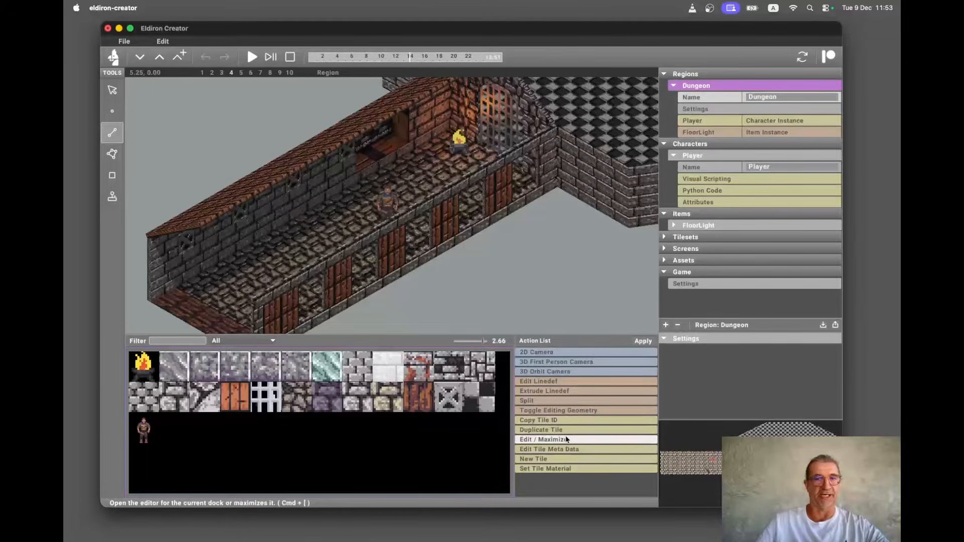
Open the tile meta data editor and inspect the settings of several stone tiles.
click(577, 449)
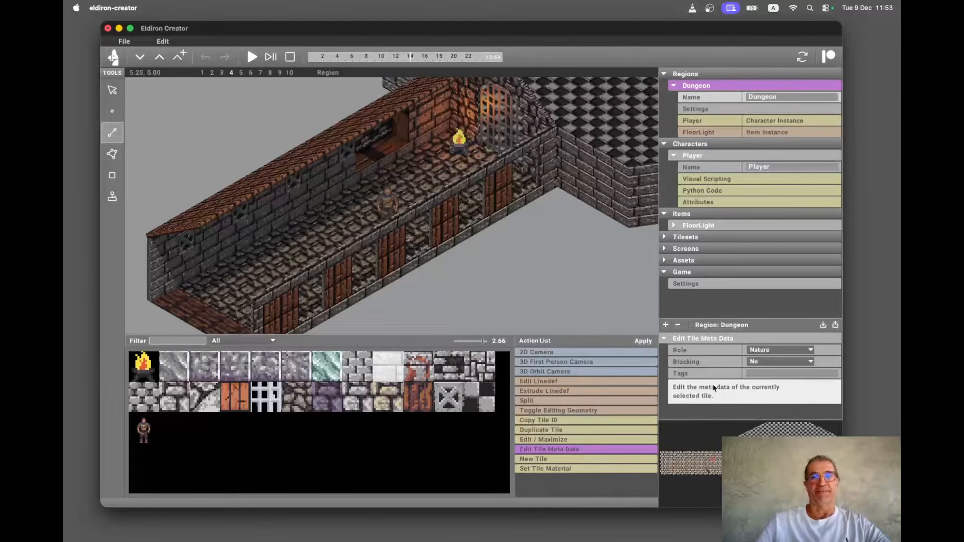
click(641, 340)
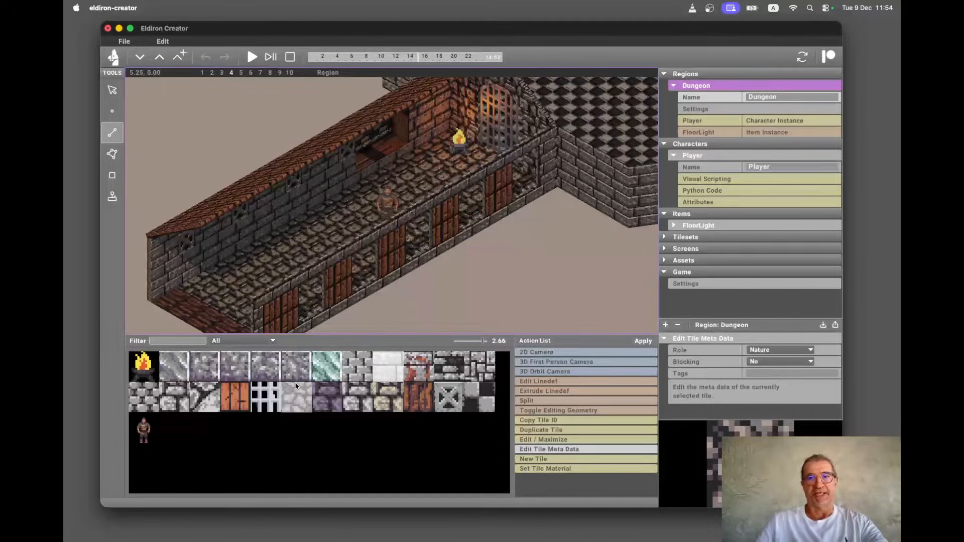
click(380, 361)
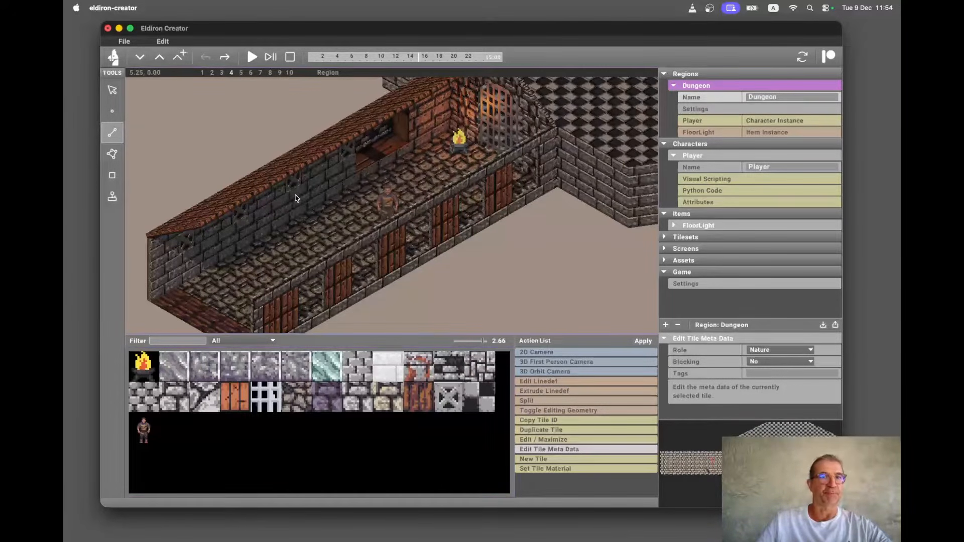
click(352, 369)
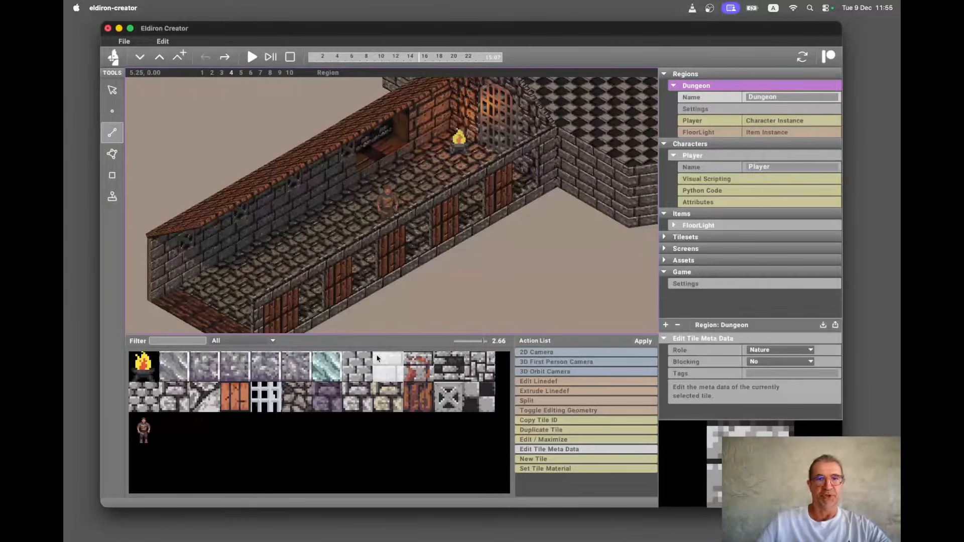
Open the tile editor and paint a vertical stroke in palette colour #2F690C on the tile.
key(super+bracketright)
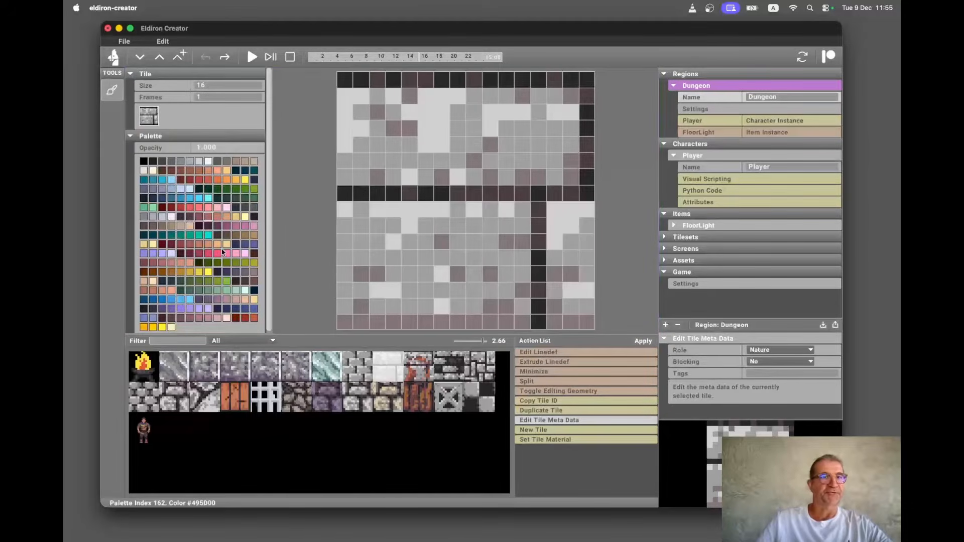
click(233, 190)
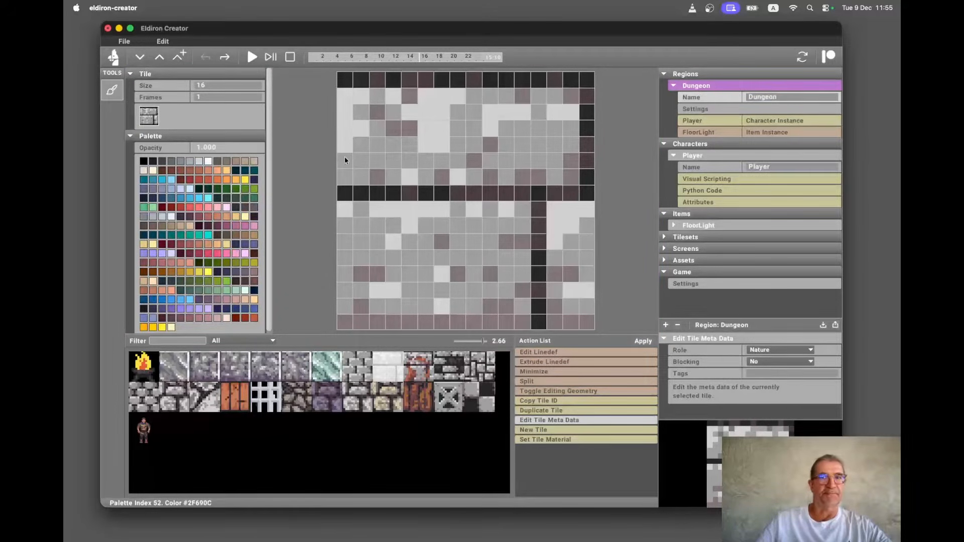
mouse_move(457, 149)
mouse_down()
mouse_move(474, 161)
mouse_move(445, 209)
mouse_move(433, 275)
mouse_move(439, 294)
mouse_up()
key(super+bracketright)
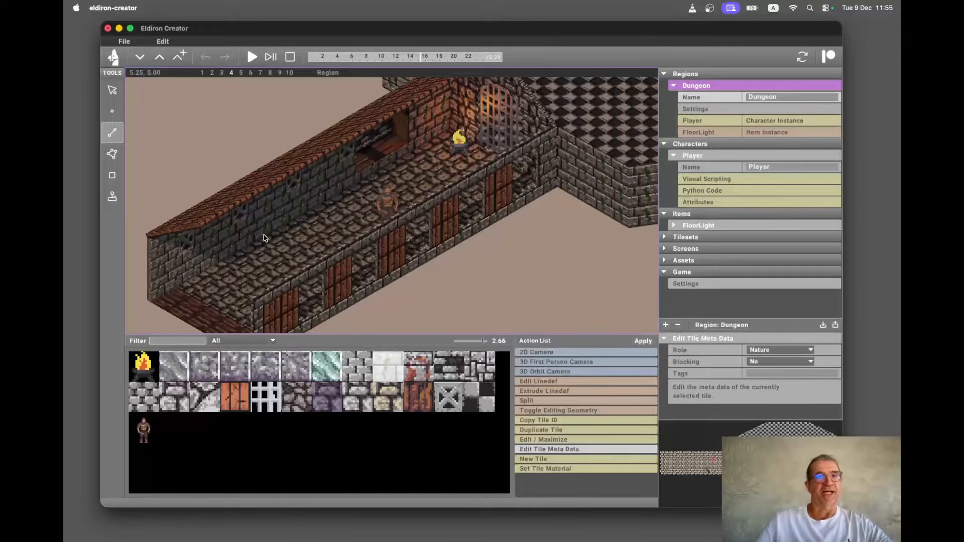
Select several stone tiles in the tile list to compare them.
click(359, 377)
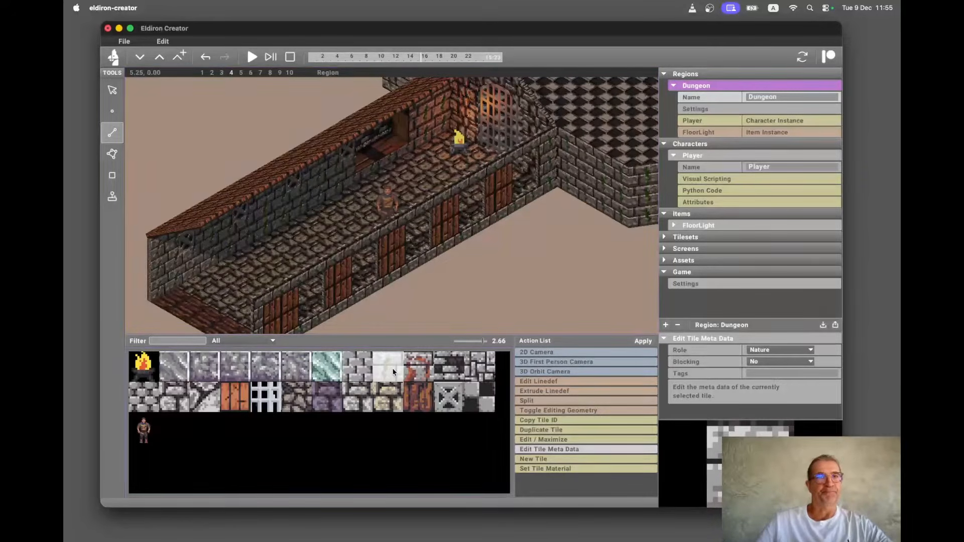
click(413, 367)
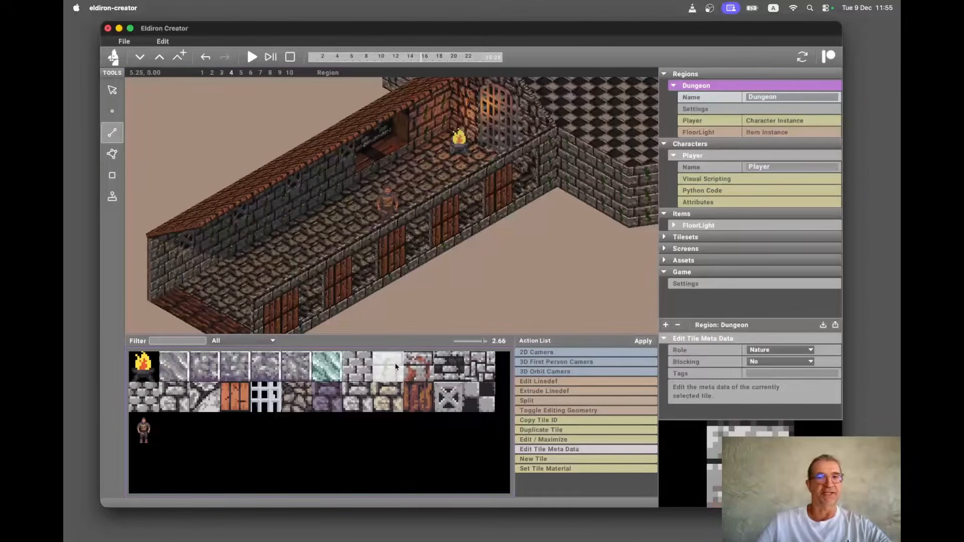
click(385, 368)
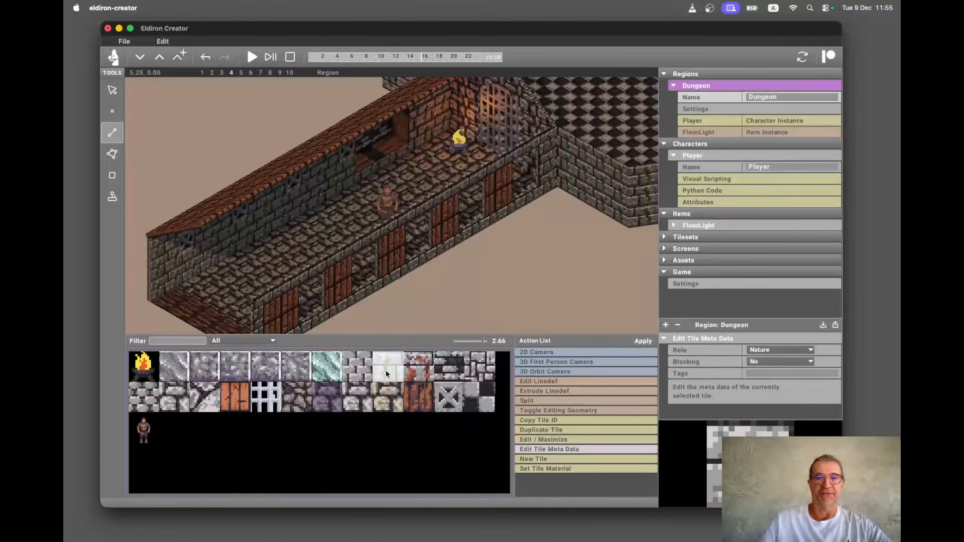
Open the white stone tile in the tile editor, undo the painted green stroke and close the editor.
double_click(385, 374)
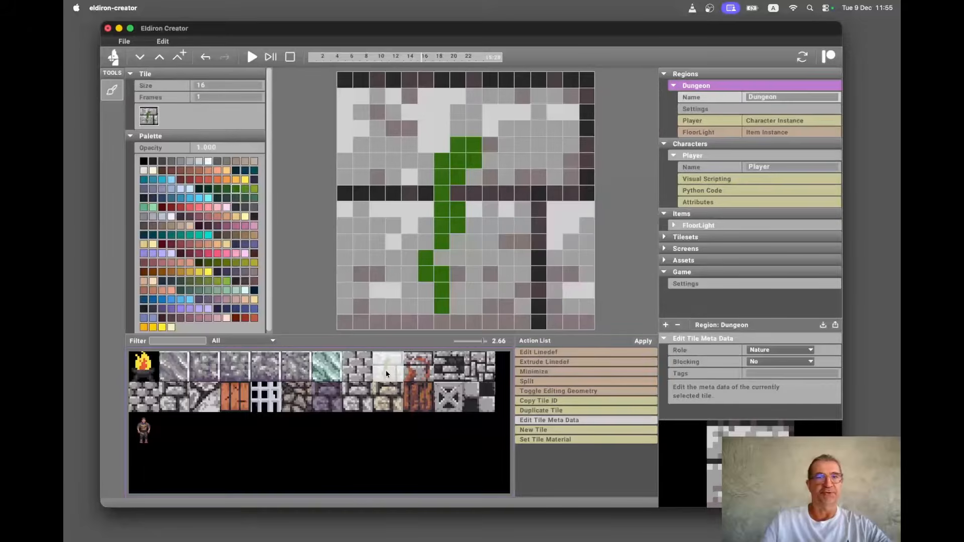
click(201, 60)
key(Escape)
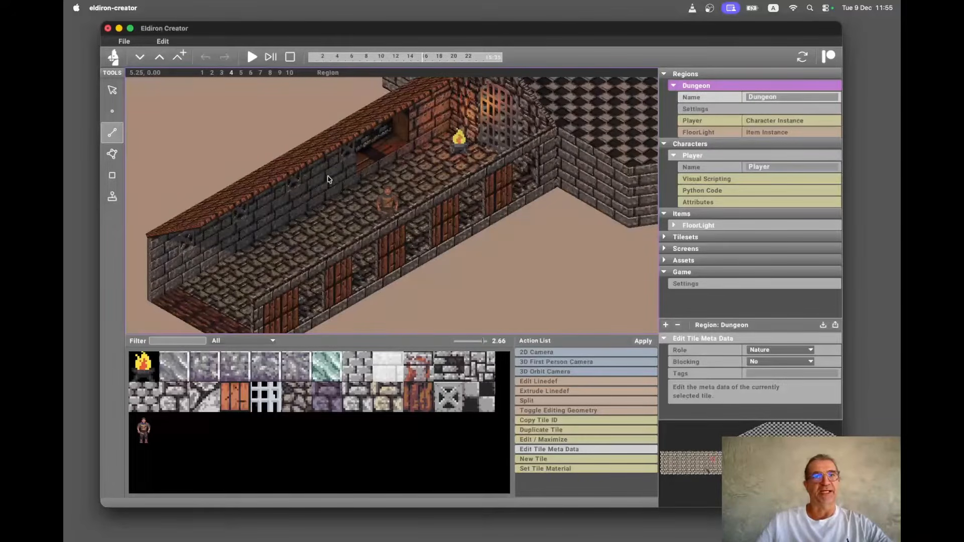
Select the wooden door tile and open it in the tile editor, then close the editor.
scroll(328, 180, up, 2)
scroll(327, 179, down, 2)
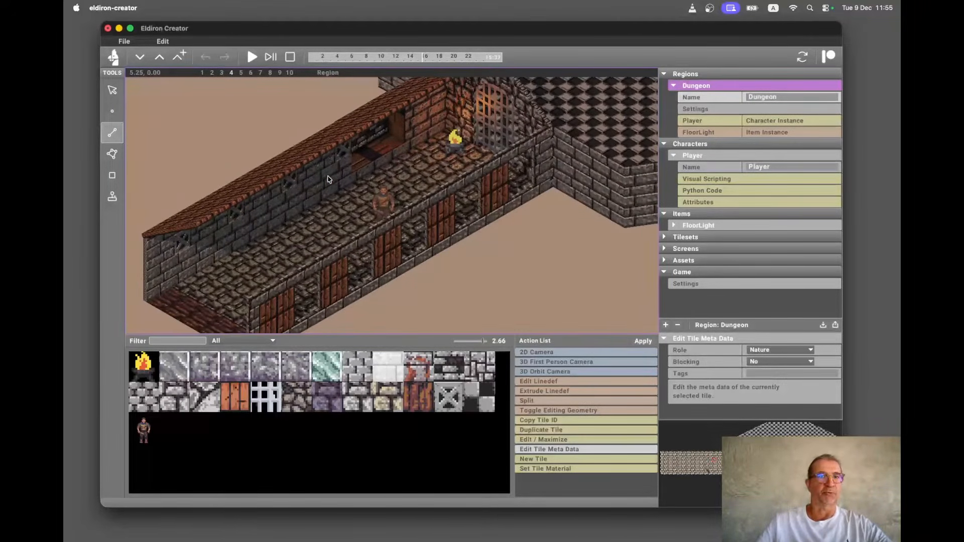
scroll(327, 179, up, 1)
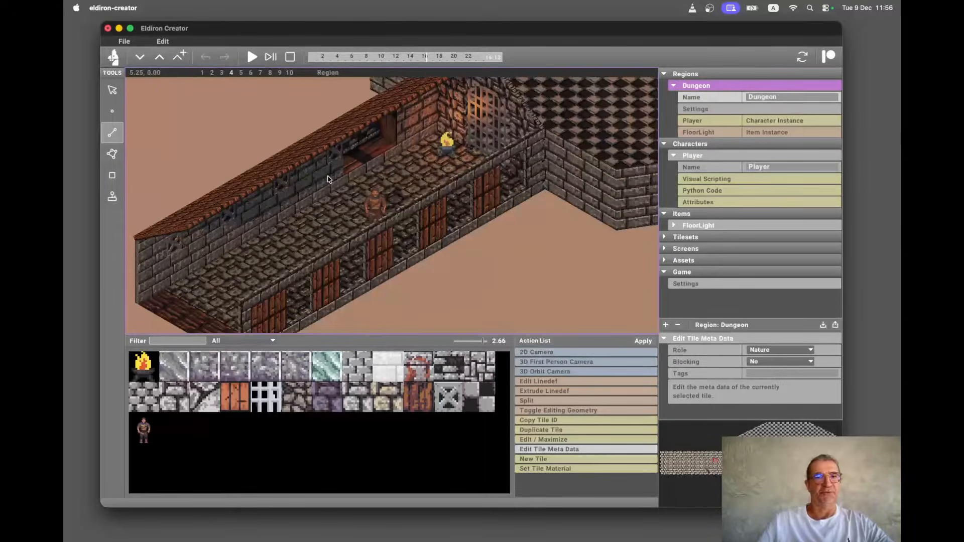
click(327, 374)
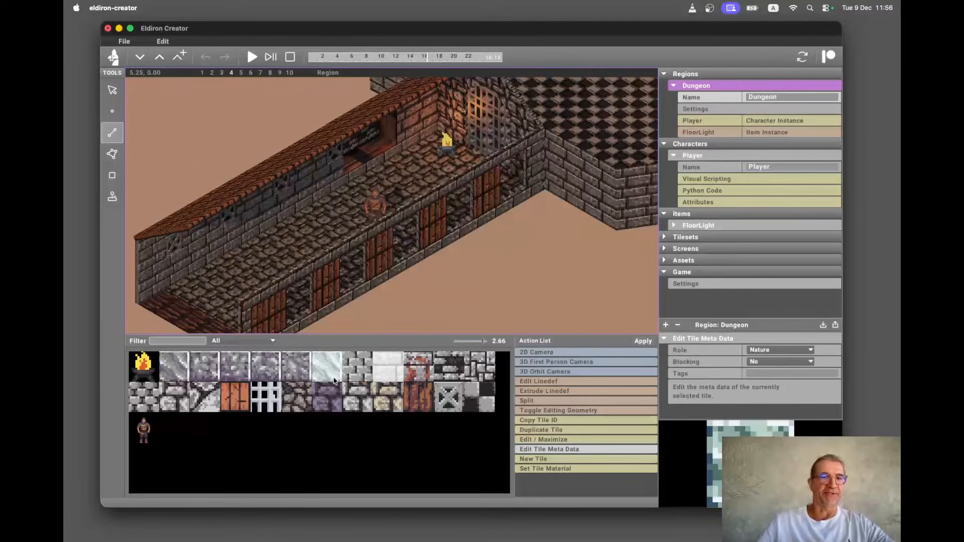
click(239, 401)
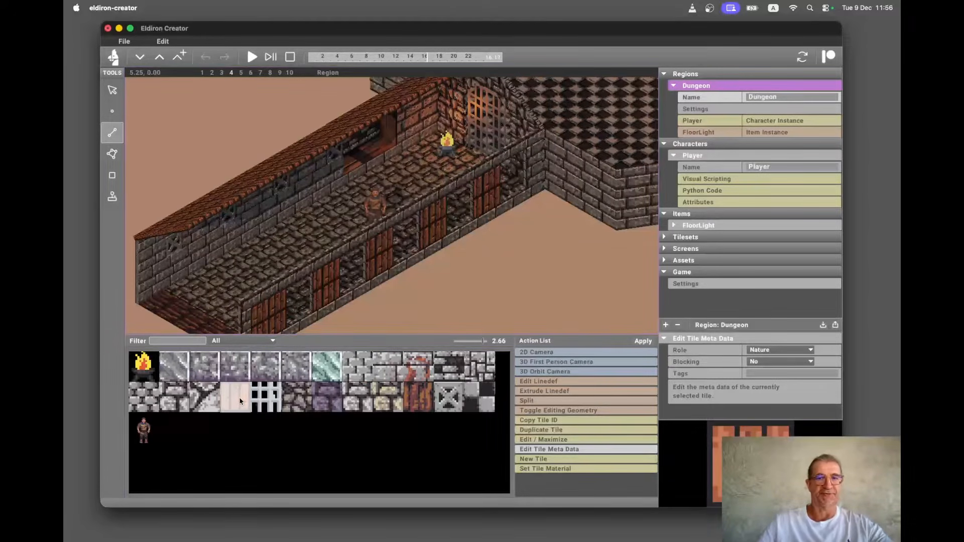
double_click(240, 401)
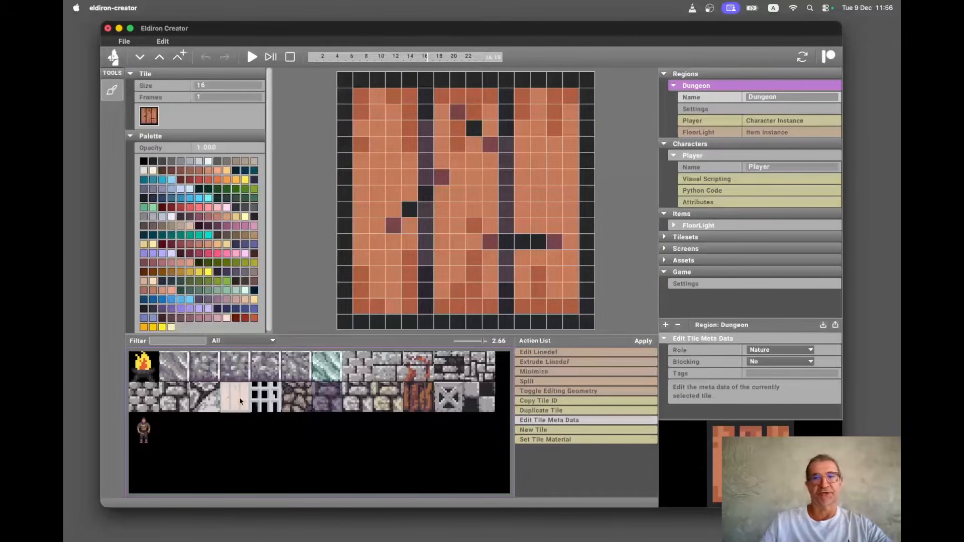
key(super+bracketleft)
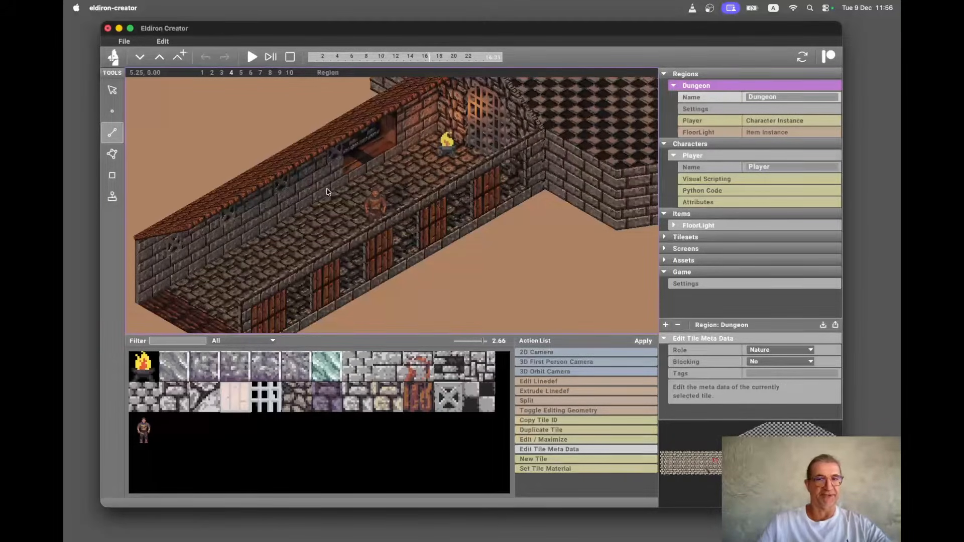
scroll(327, 192, down, 3)
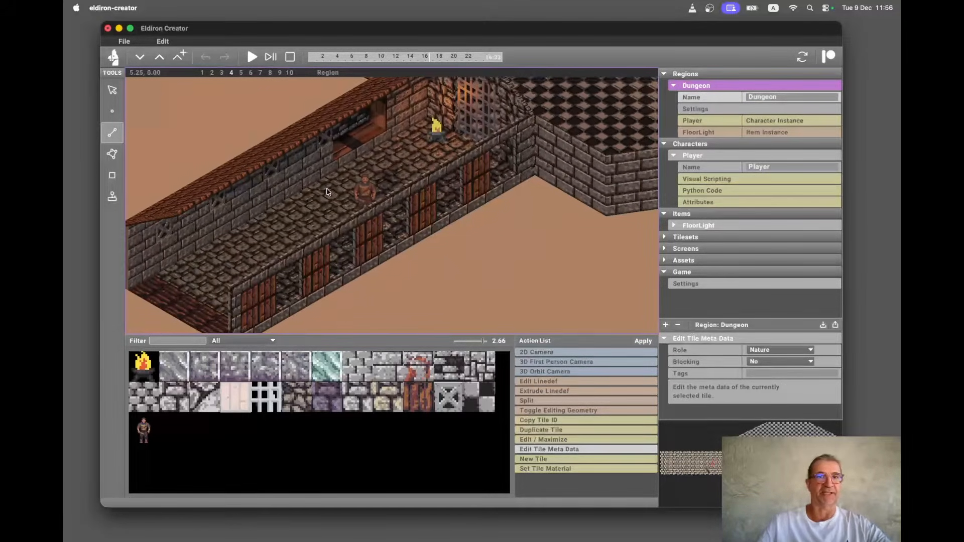
scroll(327, 193, up, 3)
scroll(327, 193, down, 3)
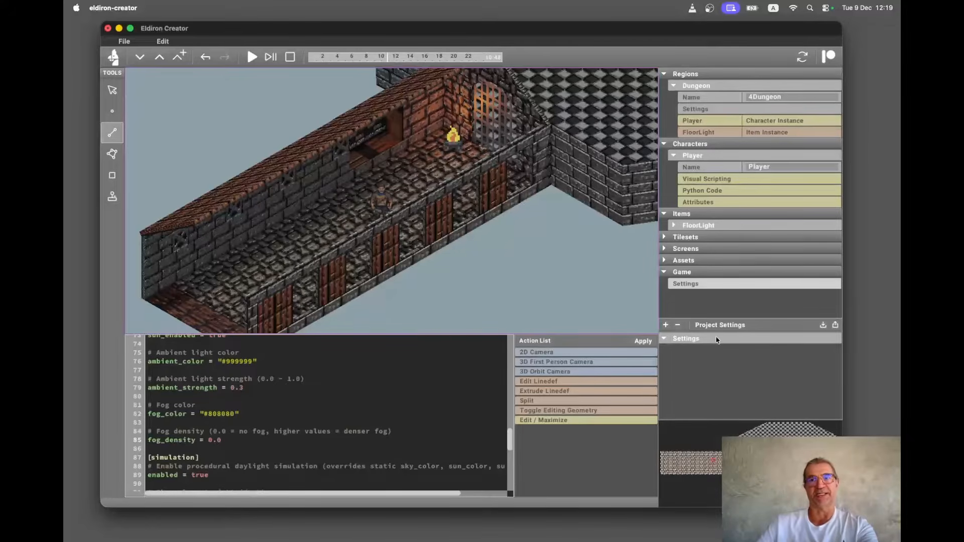
Open the game settings and set ao_samples in the render section to 0.0.
click(722, 191)
click(705, 284)
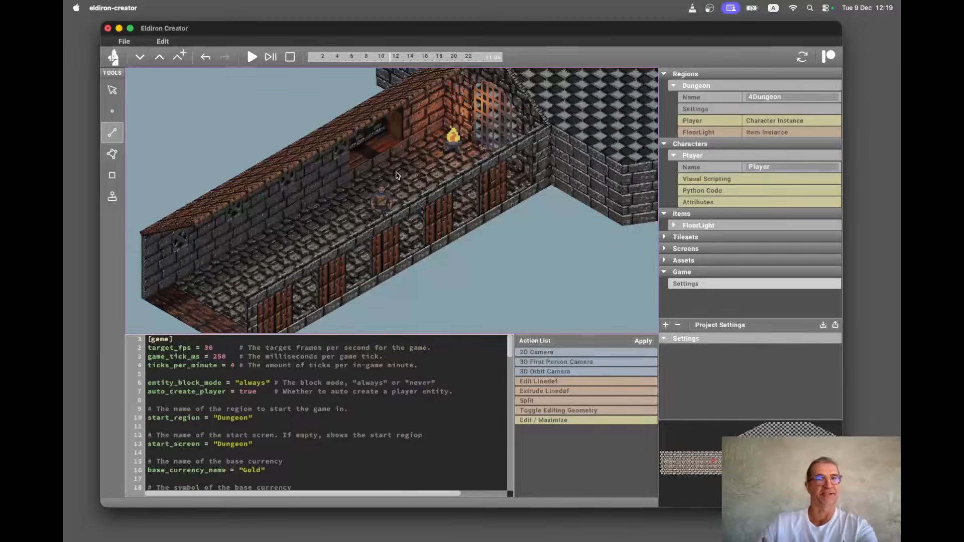
scroll(313, 396, down, 1)
scroll(313, 396, down, 10)
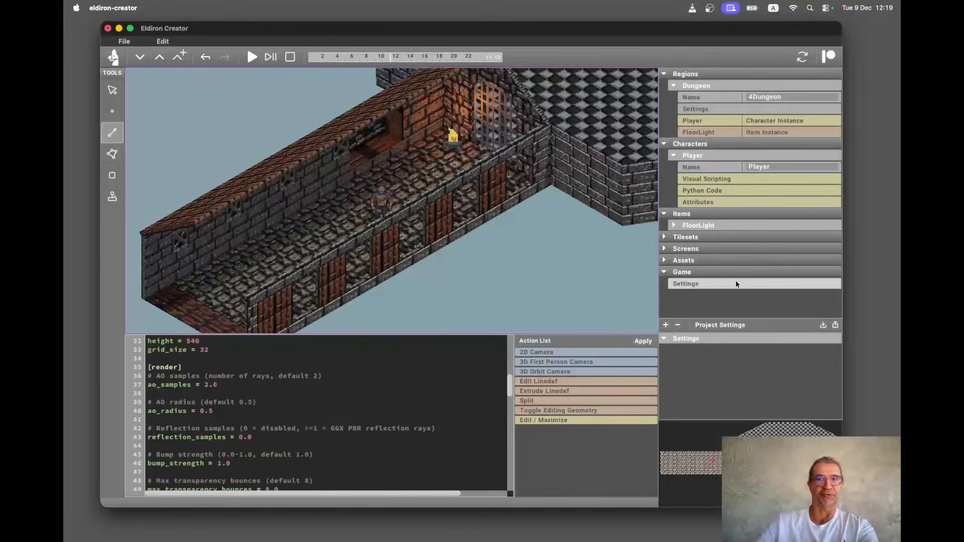
scroll(268, 411, down, 2)
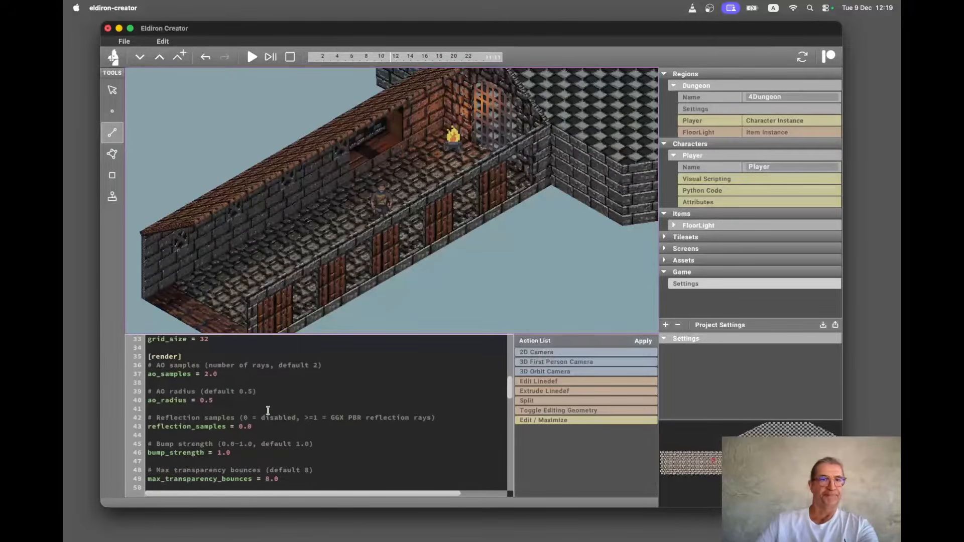
scroll(269, 410, up, 1)
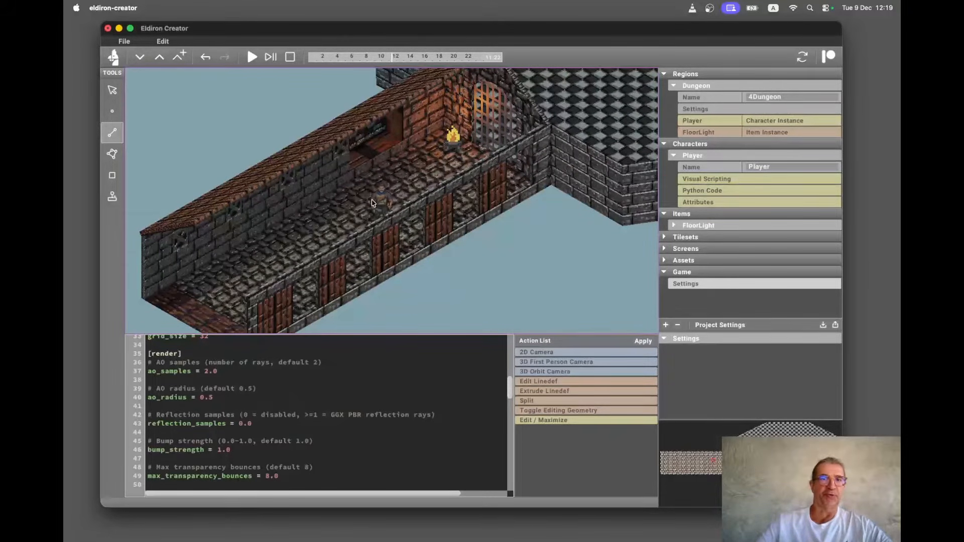
click(207, 370)
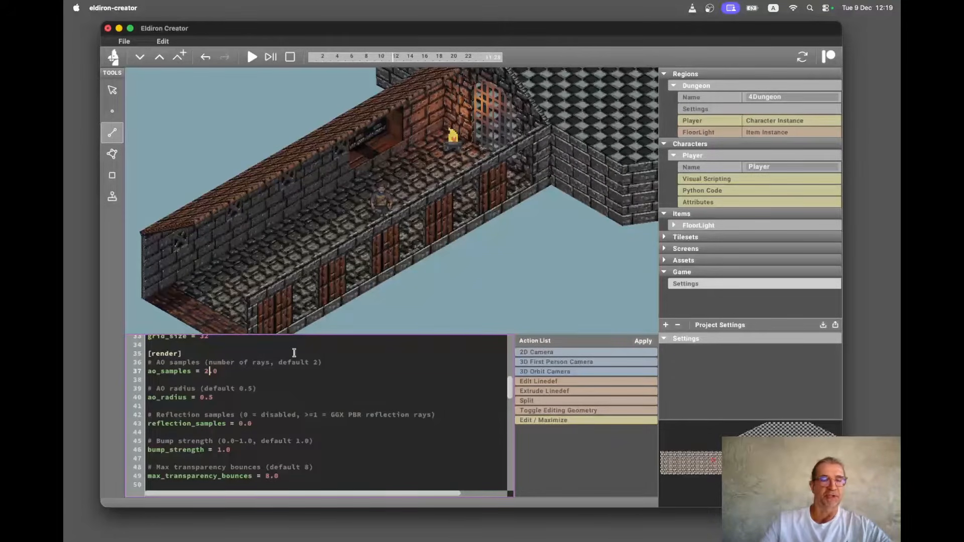
key(BackSpace)
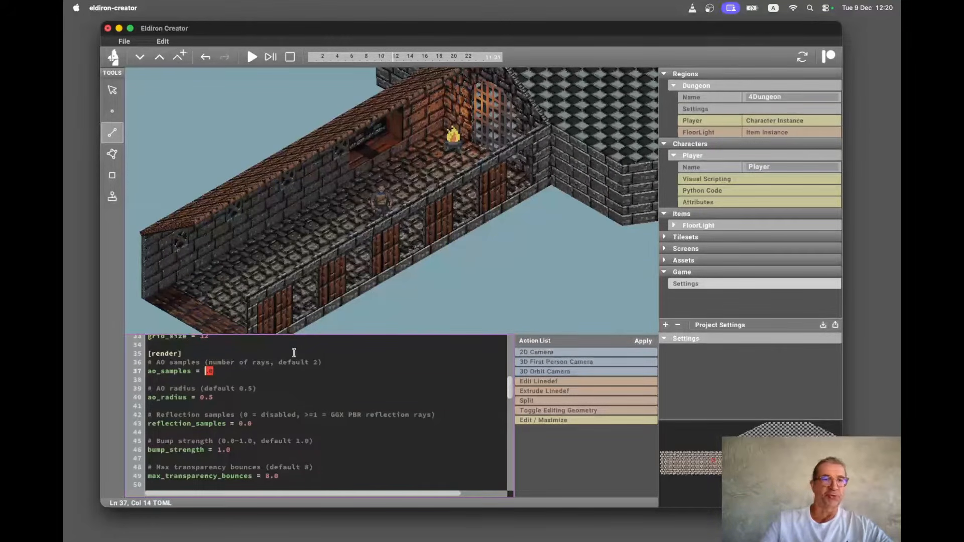
text(0)
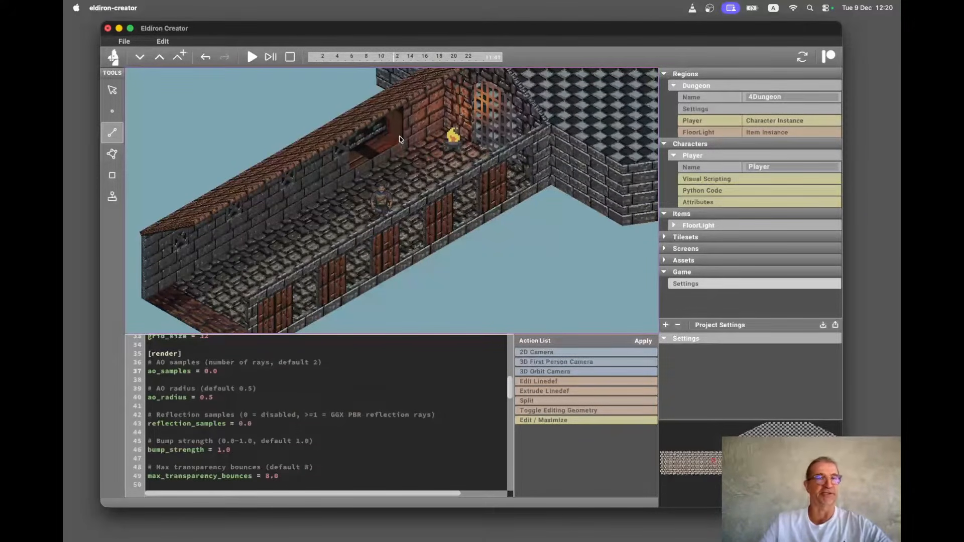
Set ao_samples to 1.0.
click(209, 371)
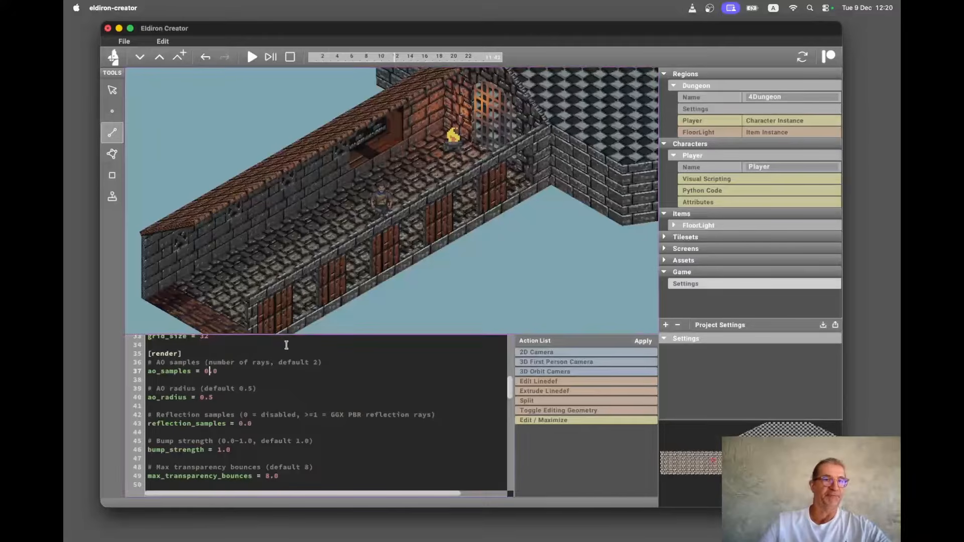
key(BackSpace)
text(1)
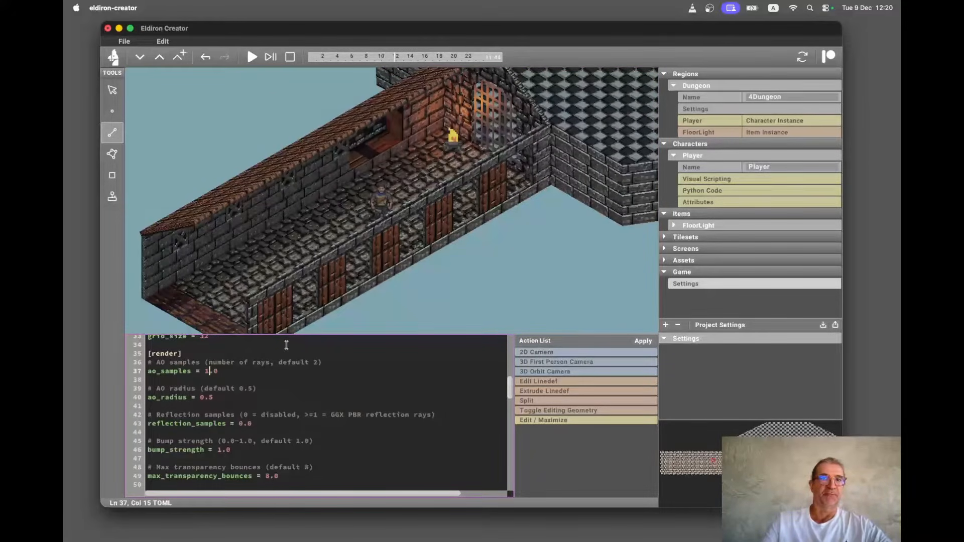
click(395, 156)
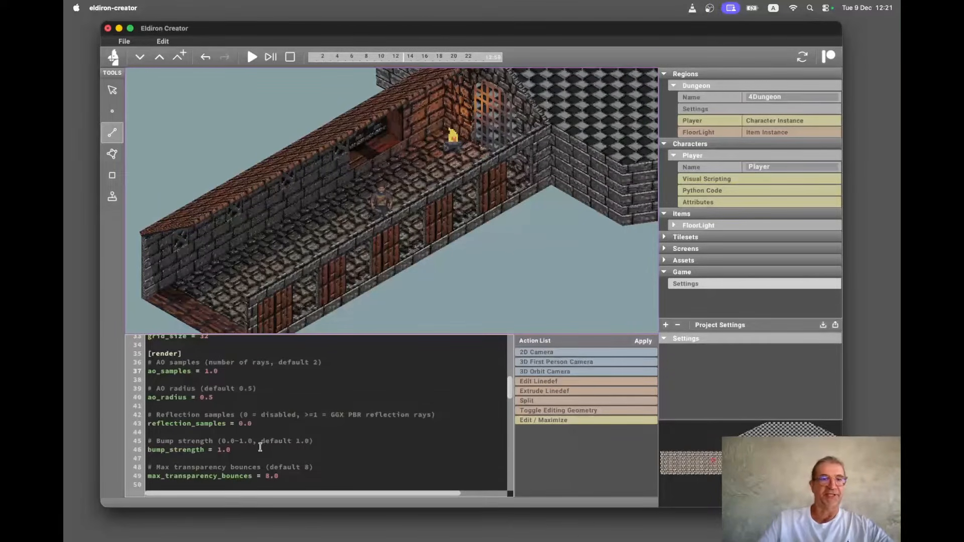
Set ao_samples back to 0.0.
click(208, 371)
key(BackSpace)
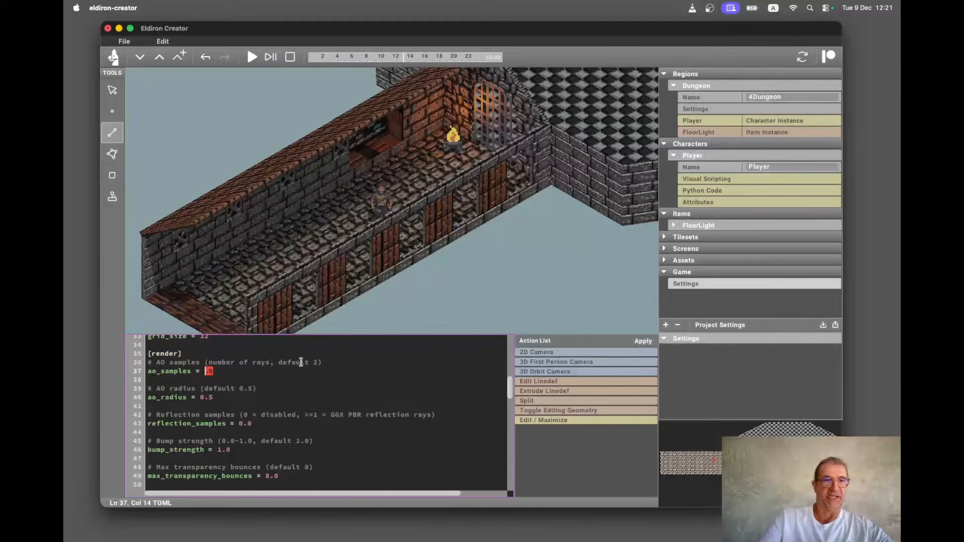
text(0)
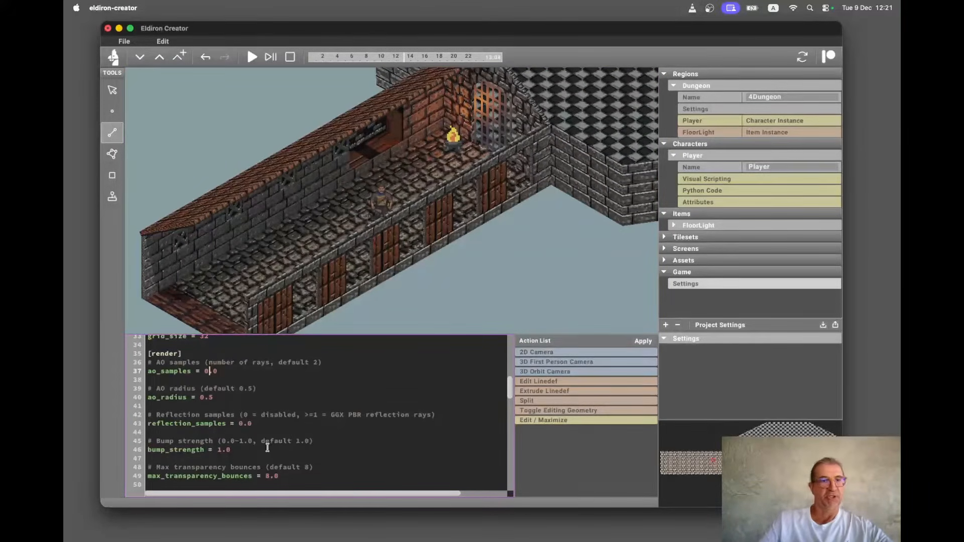
Set bump_strength in the render settings to 0.0.
click(219, 449)
key(super+Right)
key(super+Left)
key(Left)
key(Right)
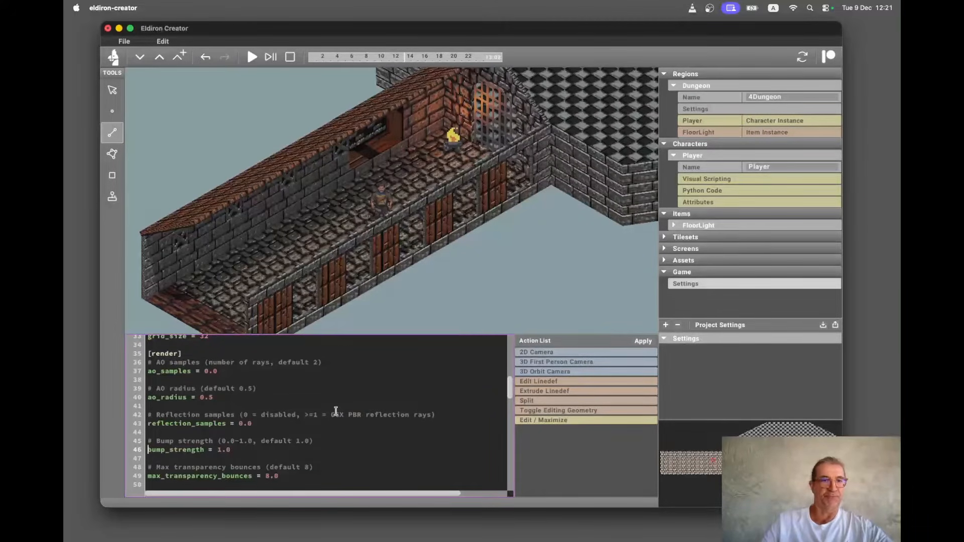
click(220, 449)
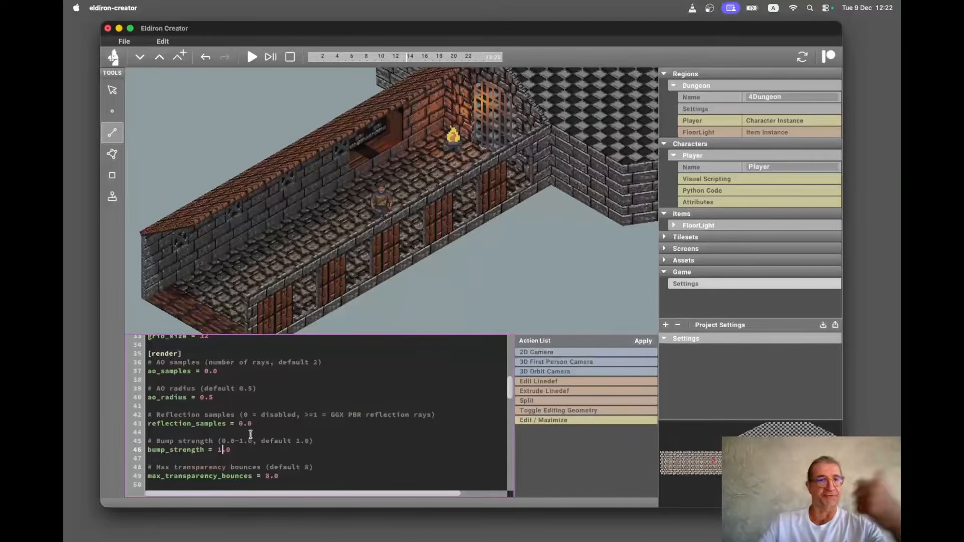
key(BackSpace)
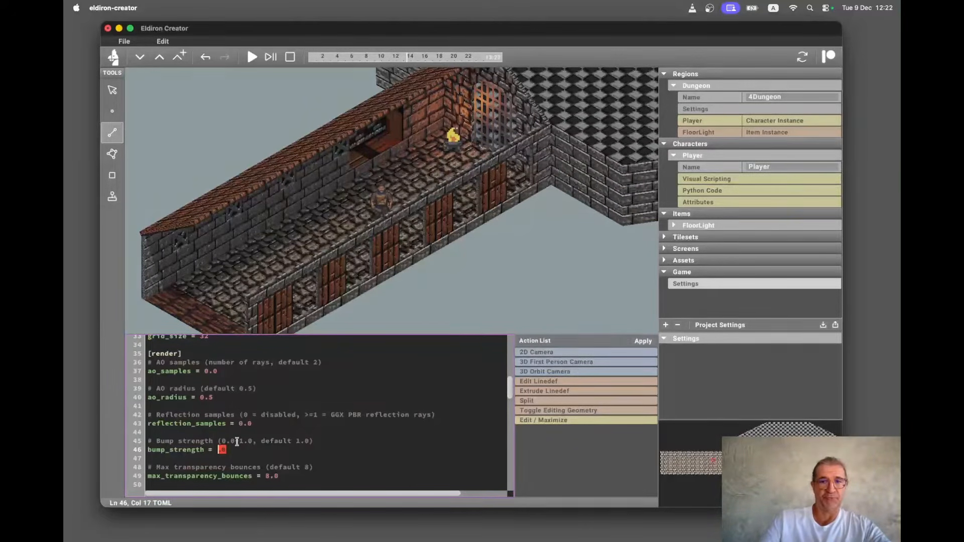
text(0)
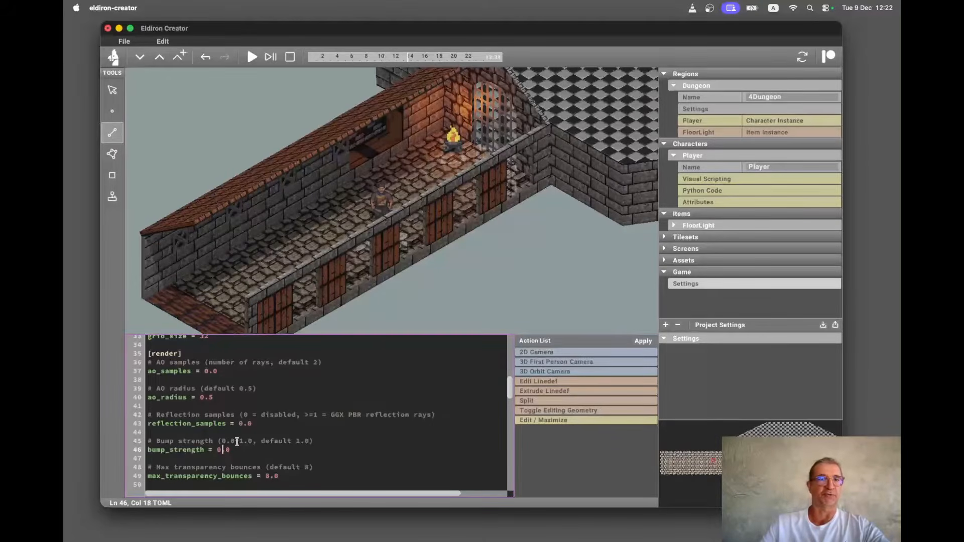
Raise bump_strength step by step through 0.2, 0.3, 0.5 and 0.8 to 0.9.
key(End)
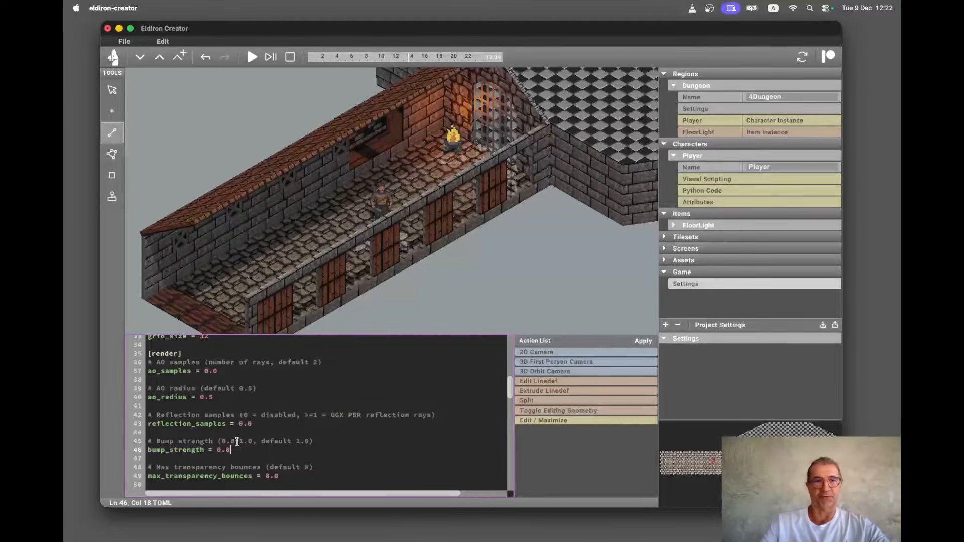
key(BackSpace)
text(2)
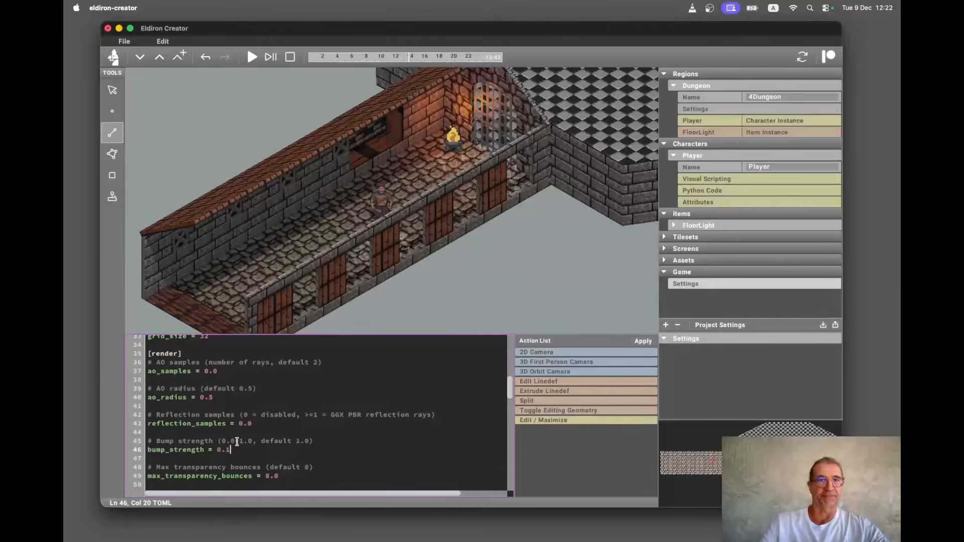
key(BackSpace)
text(3)
key(BackSpace)
text(5)
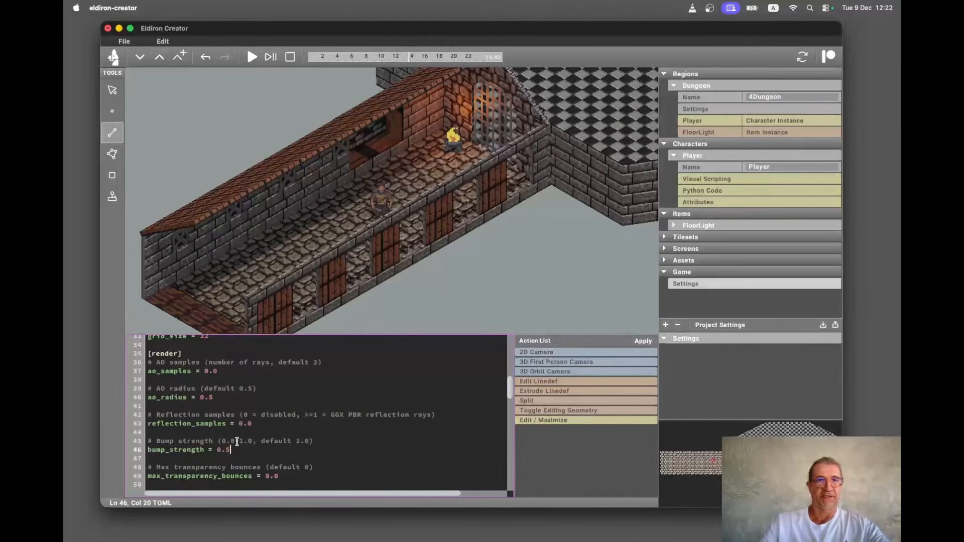
key(BackSpace)
text(8)
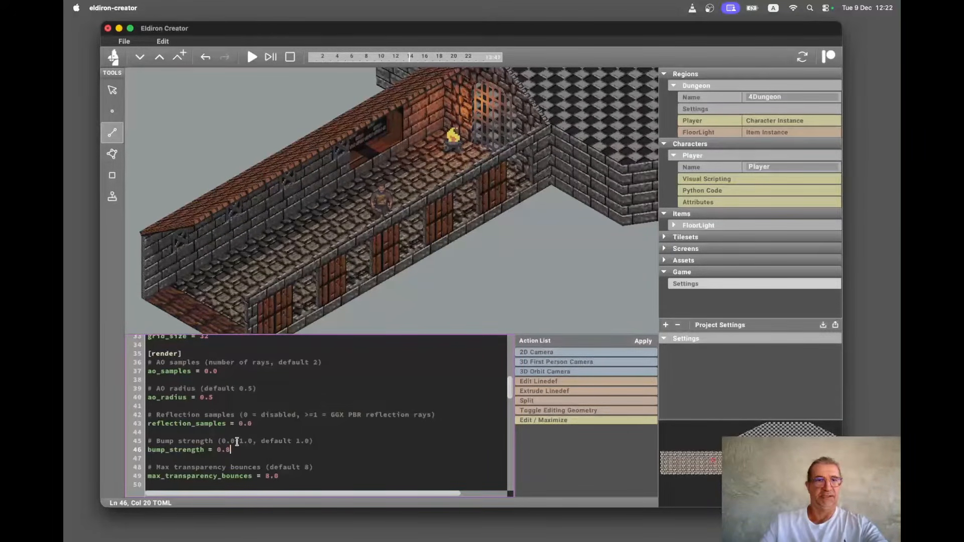
key(BackSpace)
text(9)
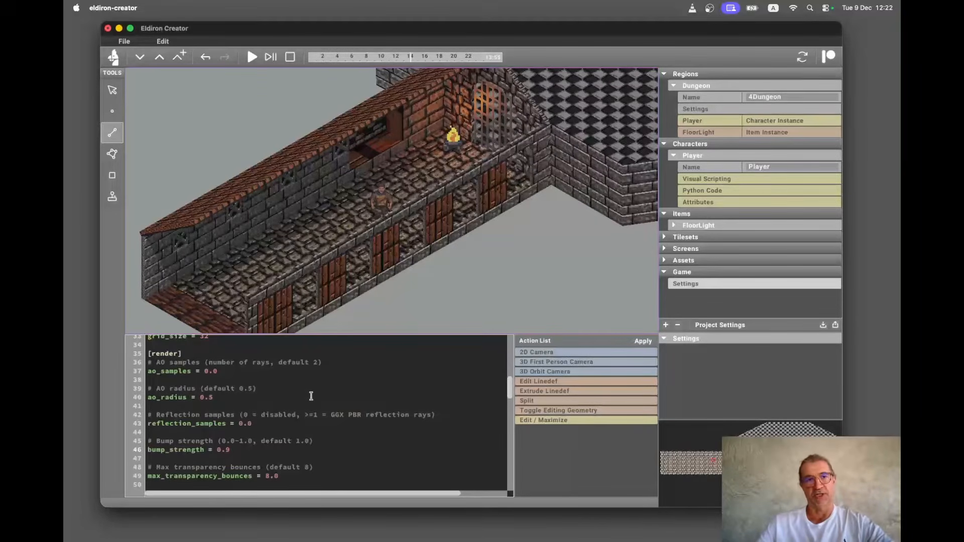
Set bump_strength back to 0.0.
click(252, 448)
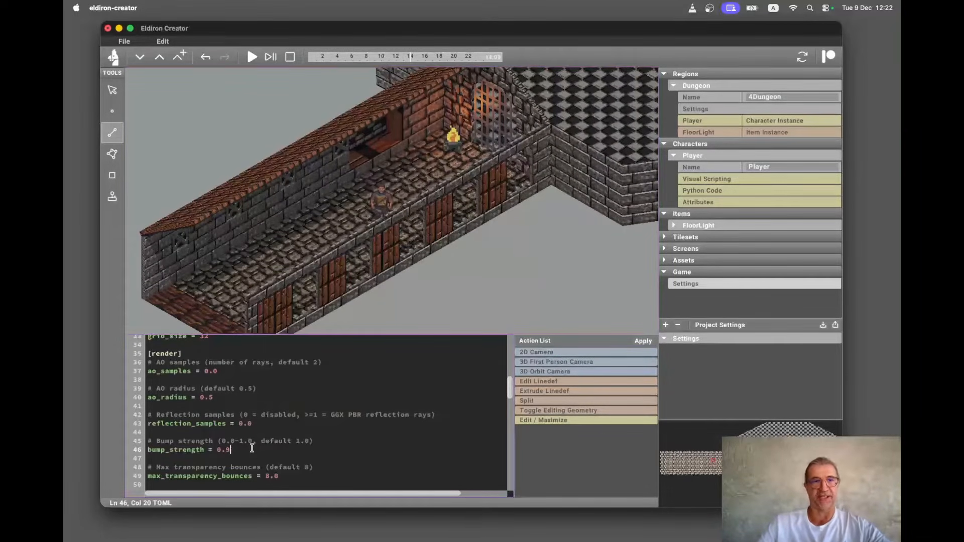
key(BackSpace)
text(0)
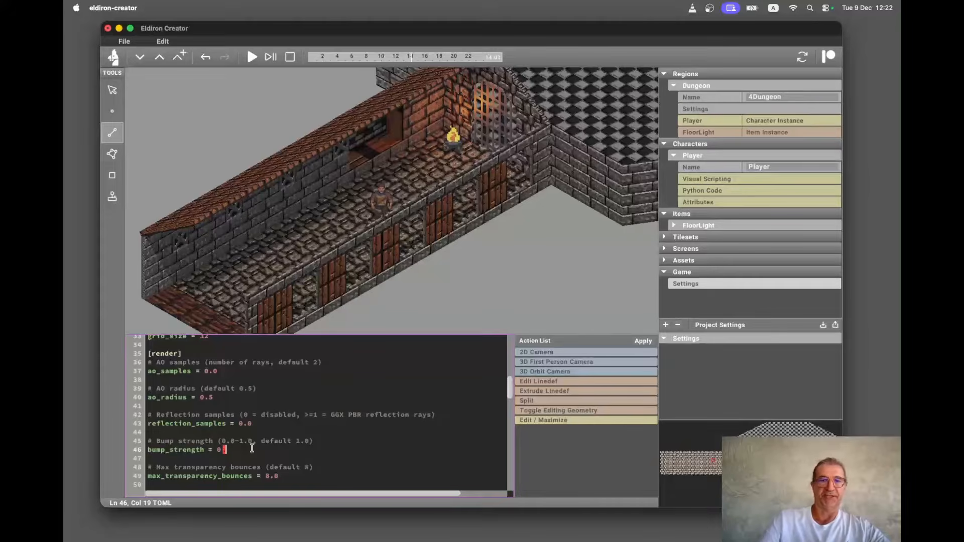
key(Home)
key(End)
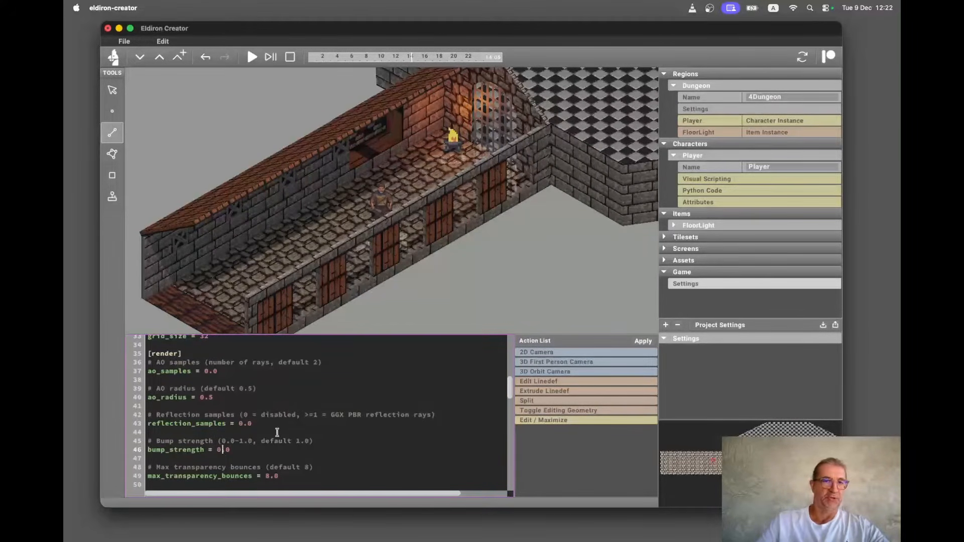
click(221, 449)
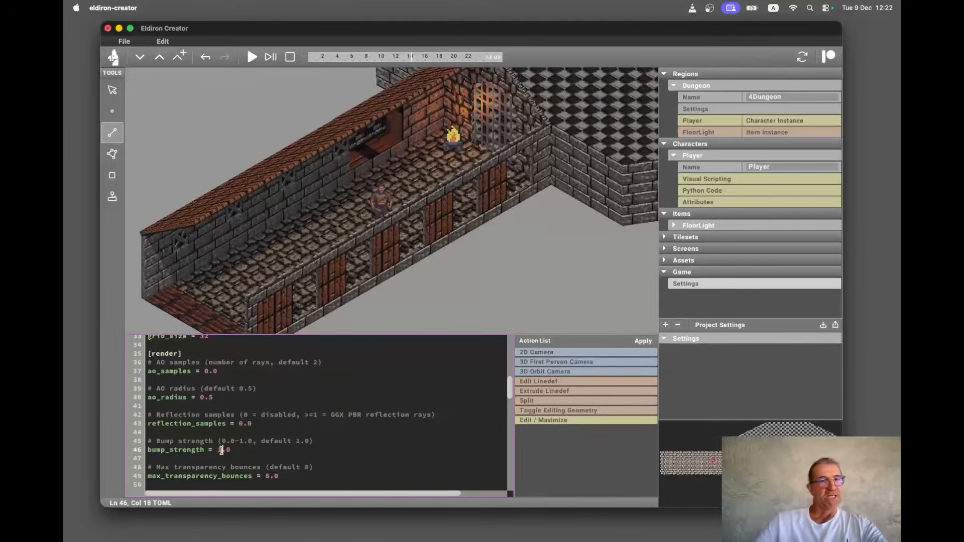
Set bump_strength back to 1.0.
key(BackSpace)
text(1)
Scroll through the remaining render, sun, fog and simulation settings in the configuration.
scroll(221, 449, down, 2)
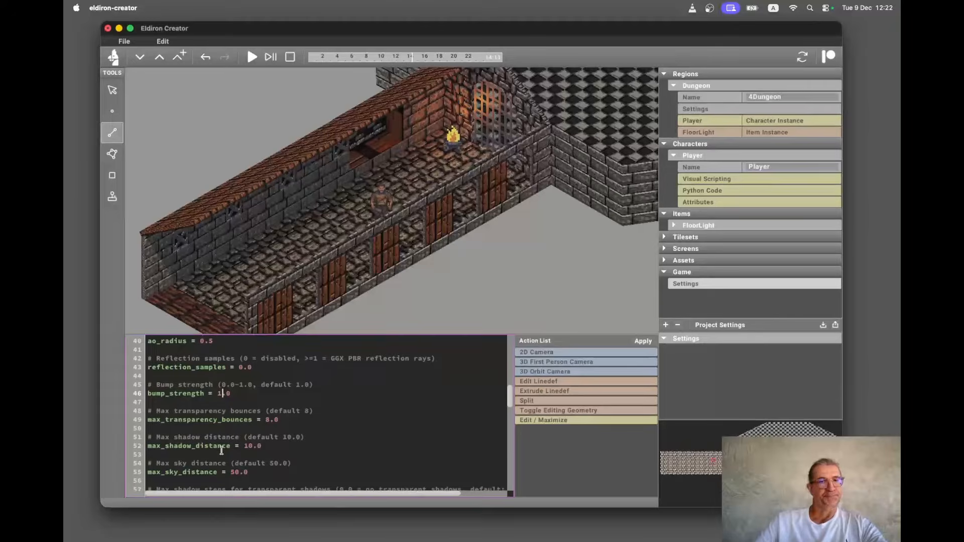
scroll(221, 450, down, 4)
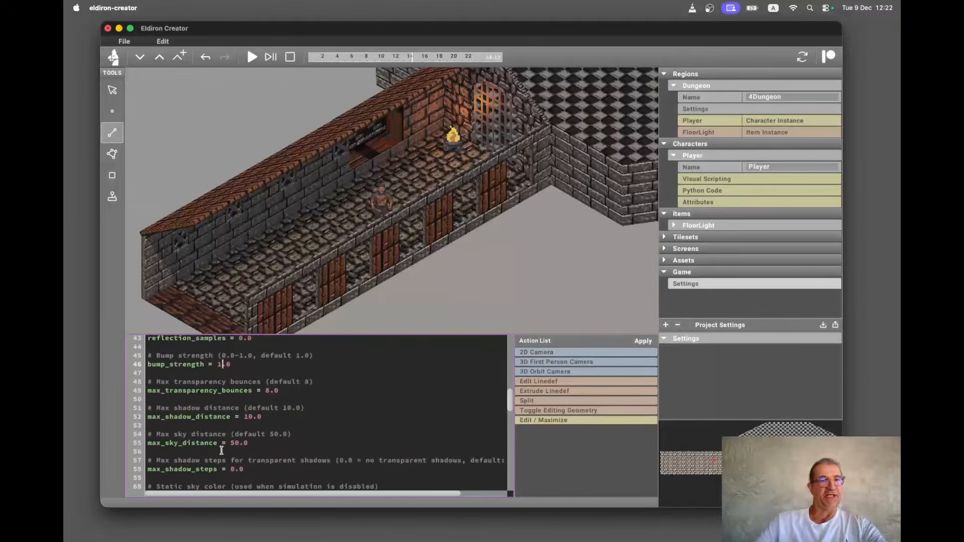
scroll(221, 451, down, 1)
scroll(222, 450, down, 3)
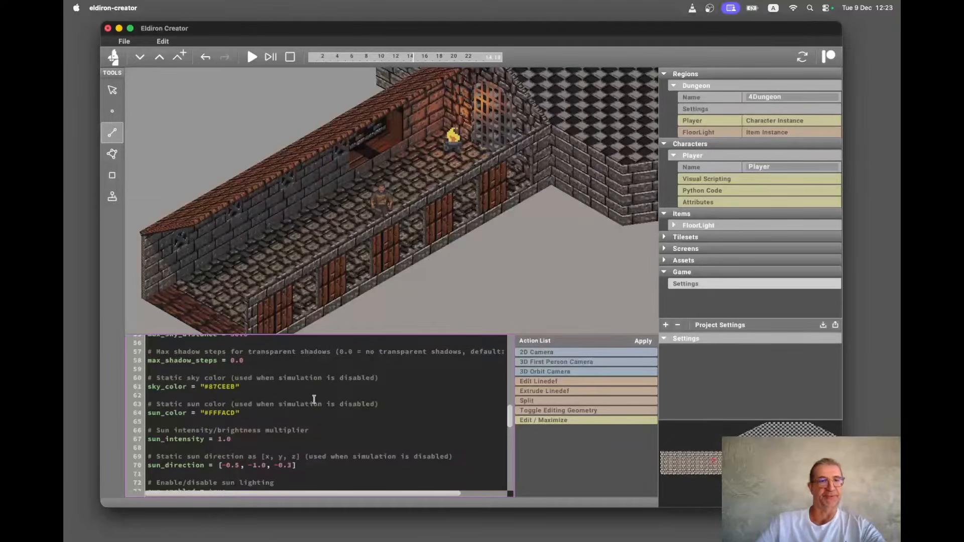
scroll(255, 412, down, 5)
scroll(255, 413, down, 5)
scroll(255, 412, up, 5)
scroll(255, 412, up, 3)
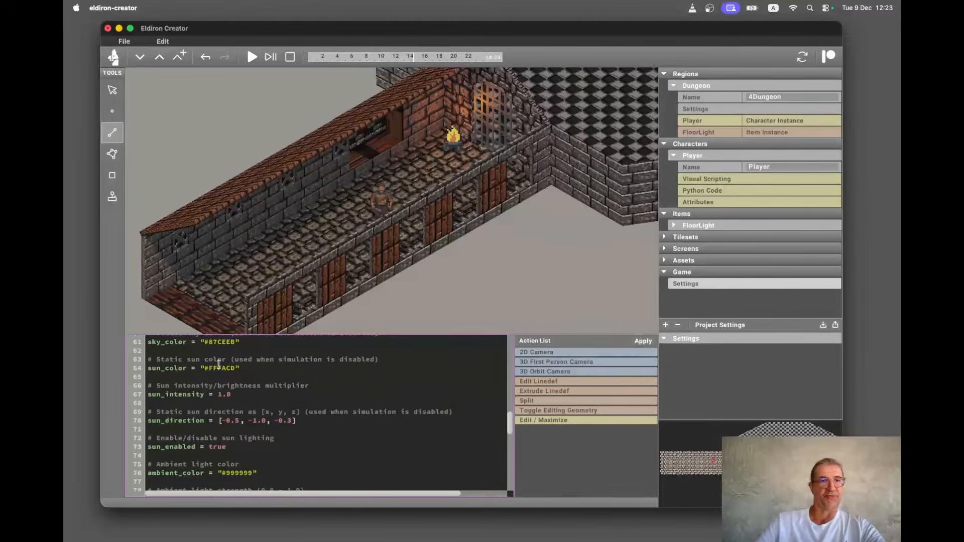
scroll(220, 383, up, 5)
scroll(220, 384, down, 3)
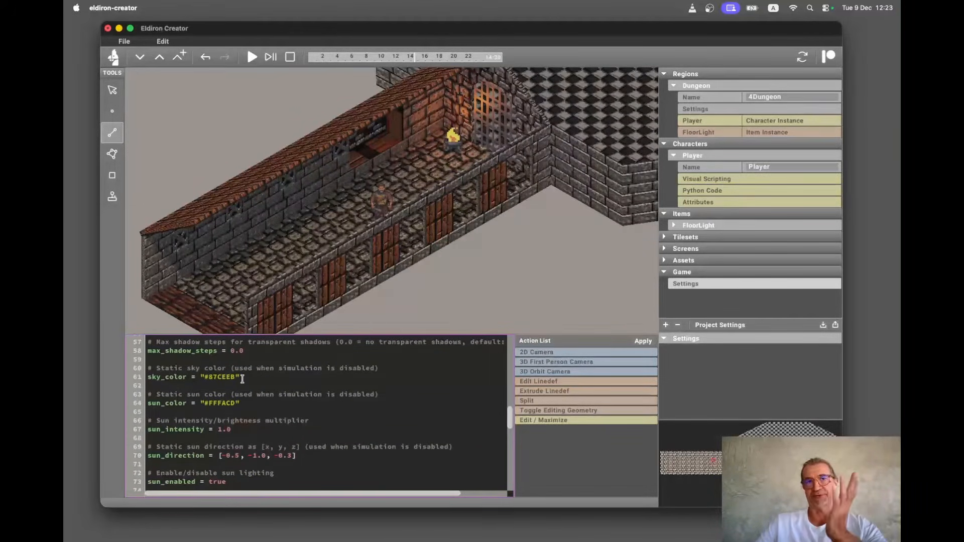
scroll(243, 379, down, 1)
scroll(242, 379, down, 8)
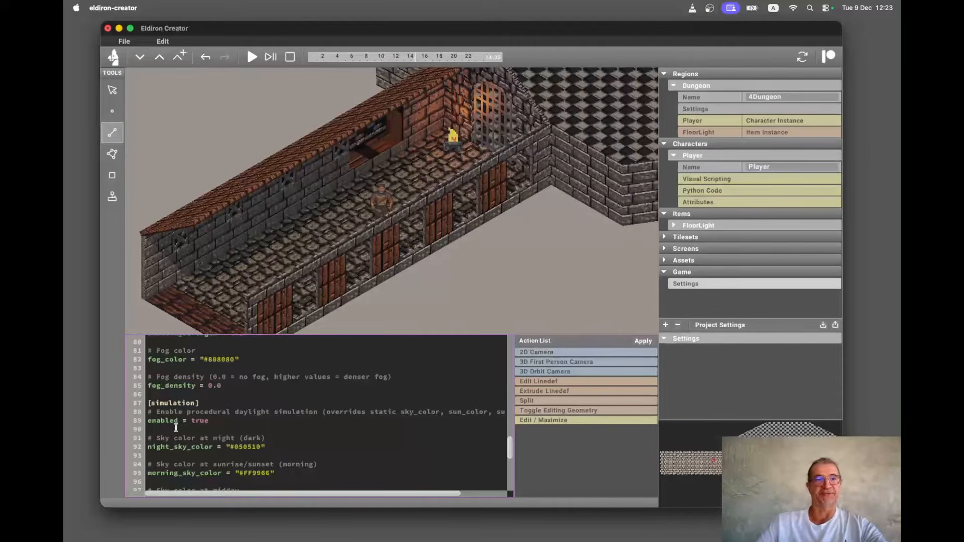
Adjust the server time on the timeline to preview the daylight simulation on the dungeon.
click(456, 56)
drag(457, 56, 373, 63)
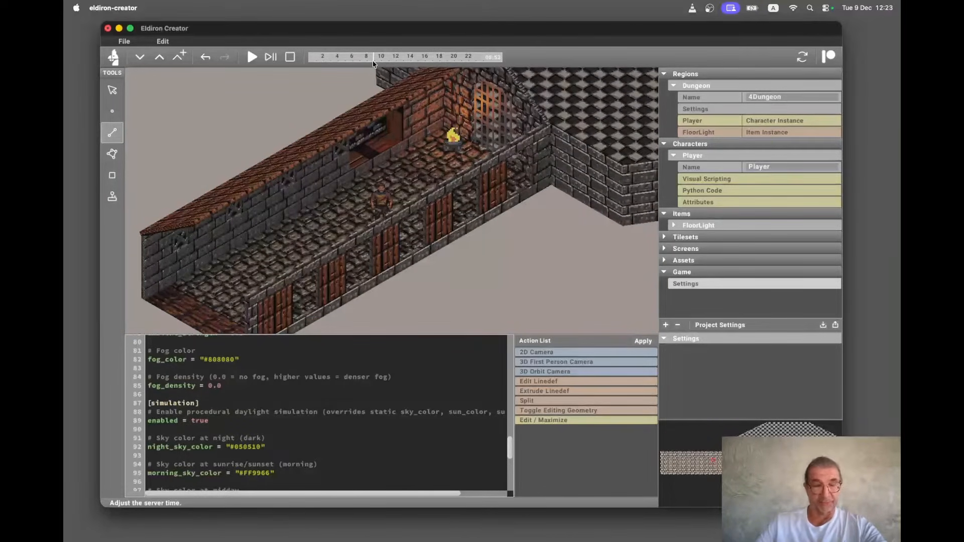
drag(373, 62, 369, 61)
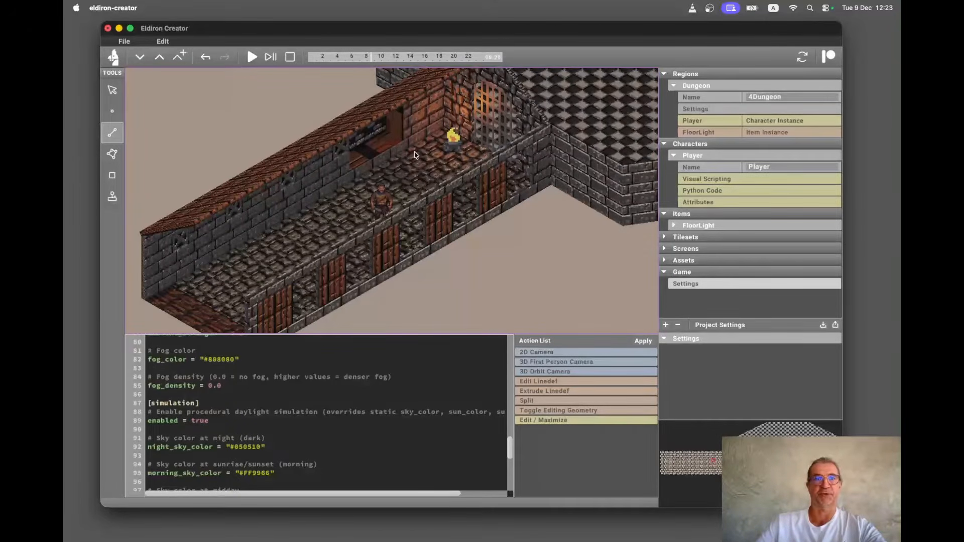
mouse_move(420, 61)
mouse_down()
mouse_move(339, 58)
mouse_move(379, 50)
mouse_up()
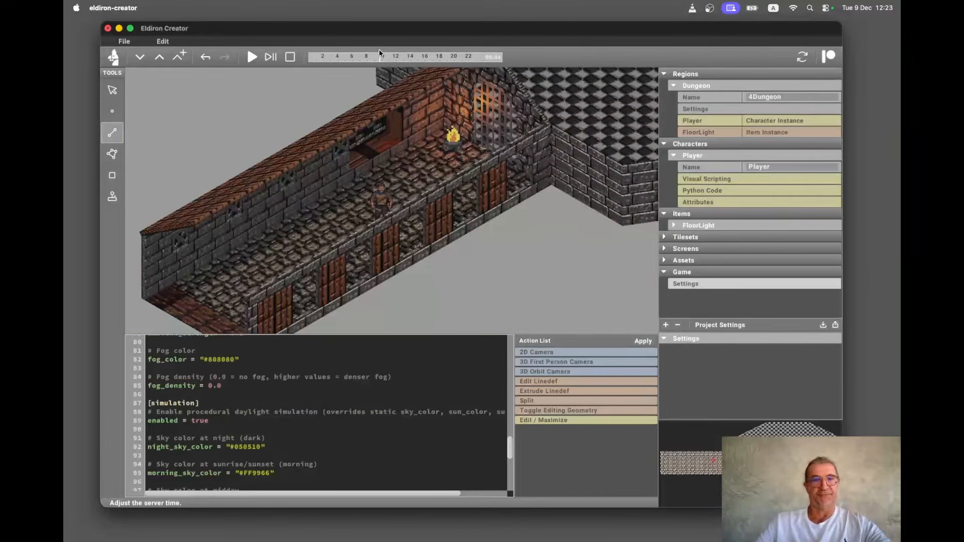
Enter 45 at the start of the region name and switch the viewport to the first-person camera.
click(728, 98)
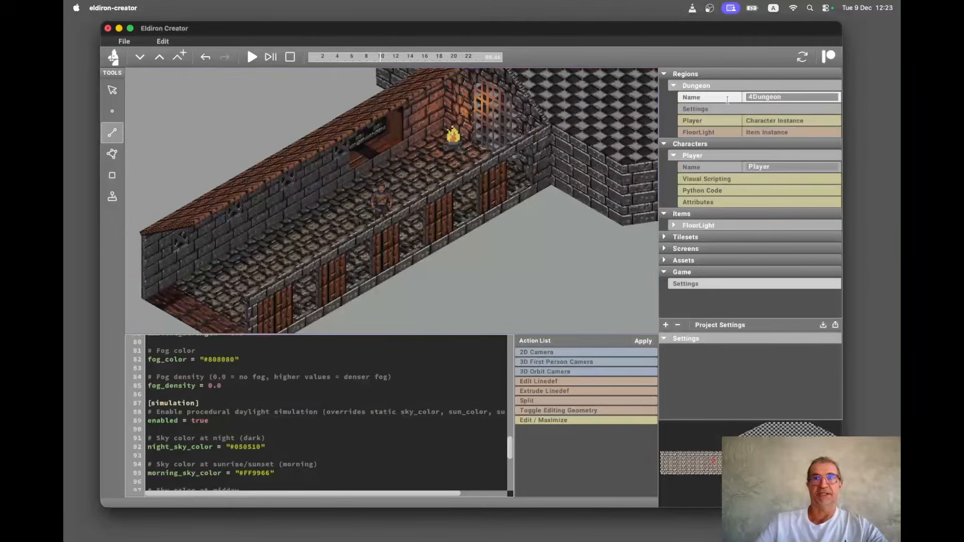
text(45)
click(548, 252)
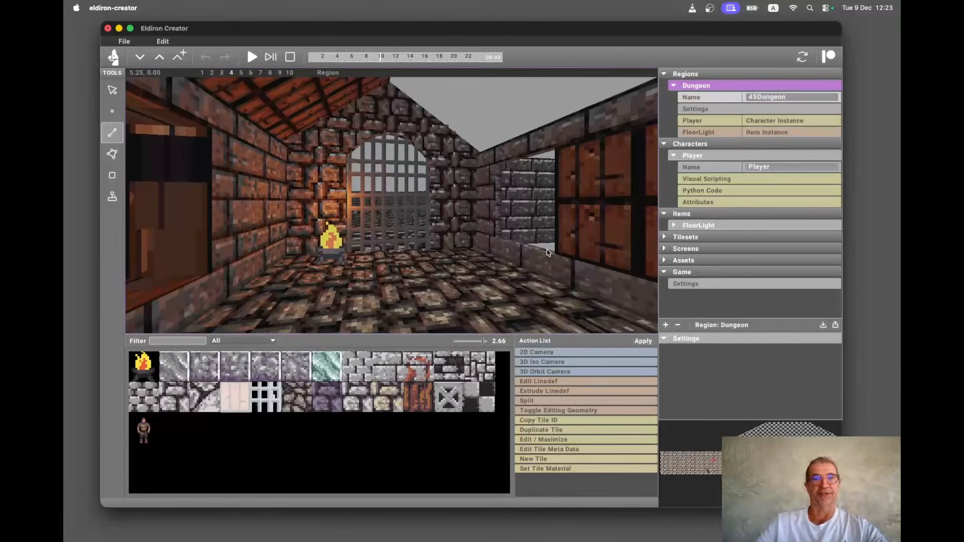
Walk through the dungeon corridor in first-person view, moving forward and picking spots on the minimap.
scroll(548, 252, down, 5)
scroll(548, 253, down, 10)
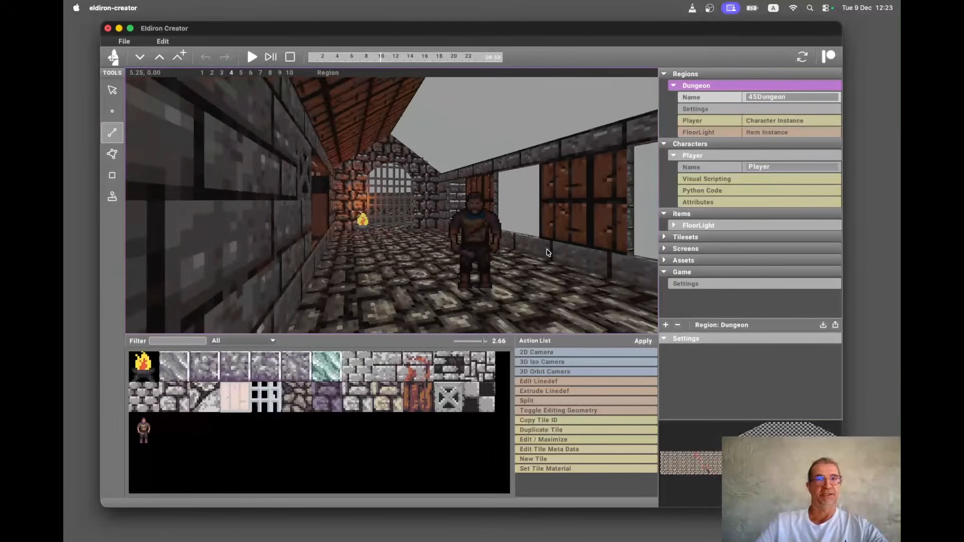
scroll(548, 252, down, 10)
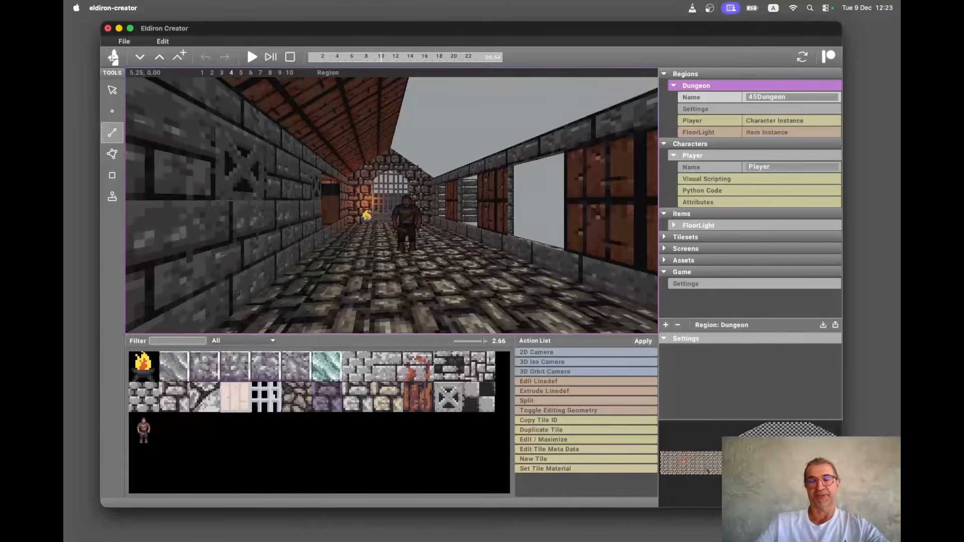
click(700, 467)
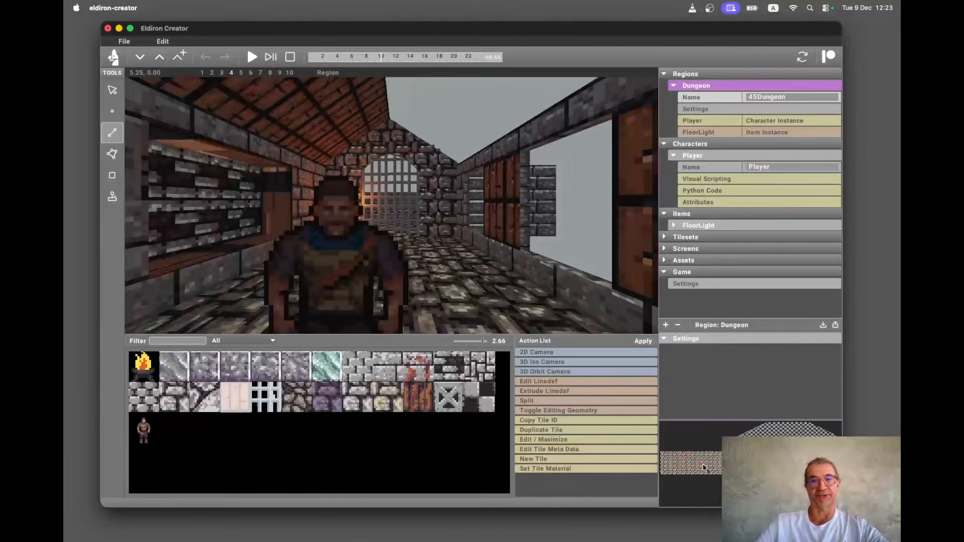
mouse_move(694, 465)
mouse_down()
mouse_move(732, 464)
mouse_move(693, 466)
mouse_up()
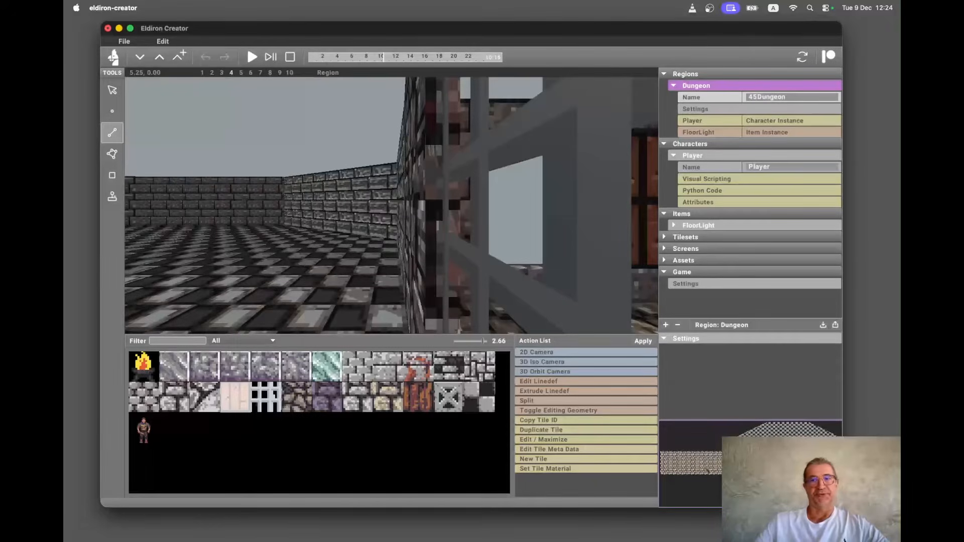
click(695, 463)
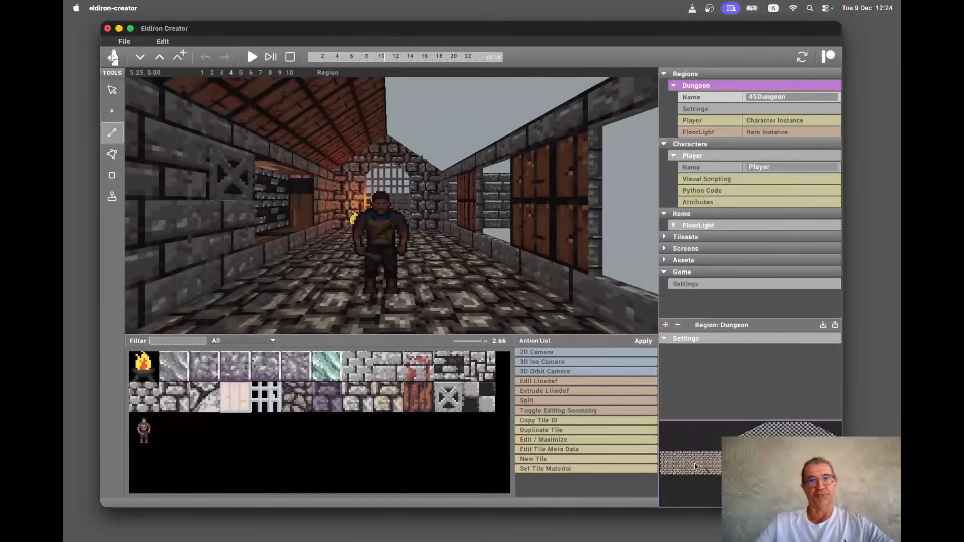
click(693, 461)
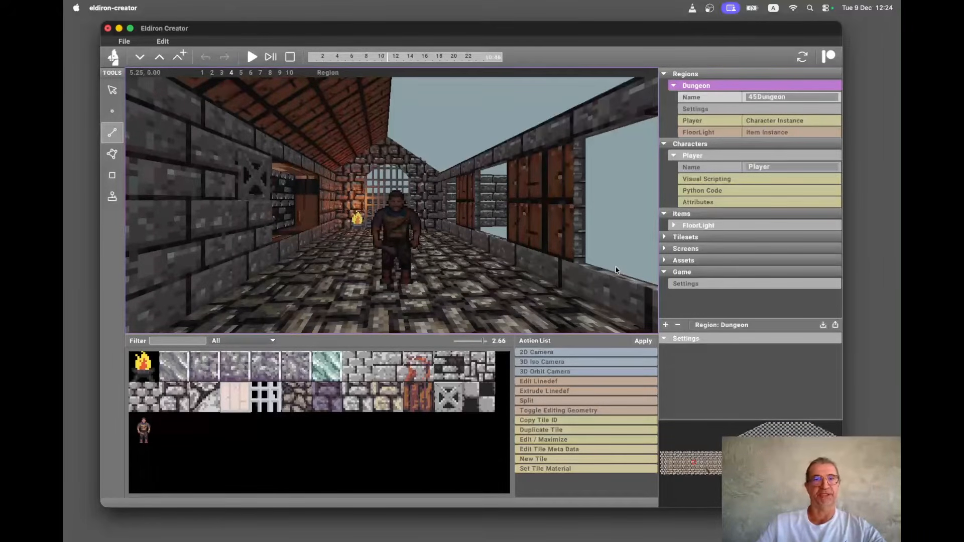
Switch the viewport back to the 3D isometric camera.
key(alt+3)
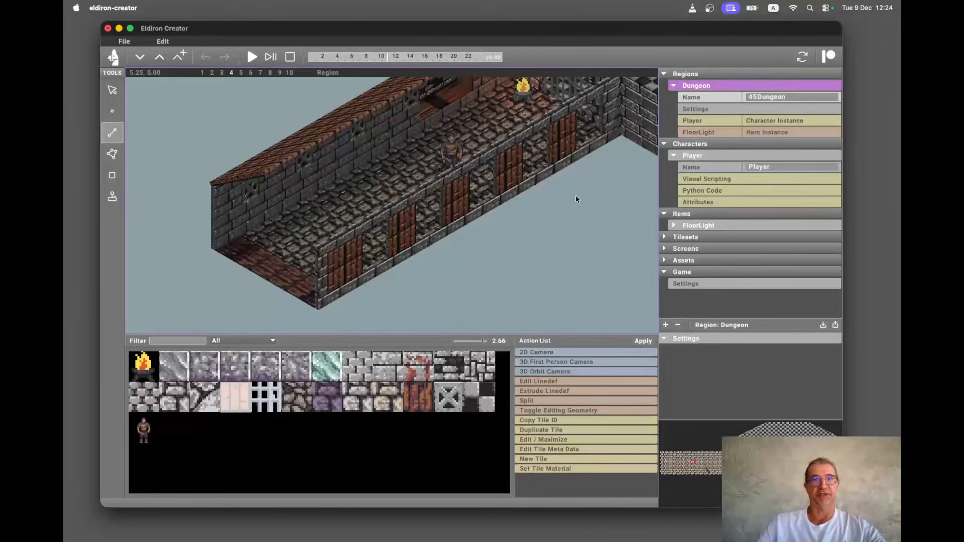
scroll(575, 184, up, 3)
scroll(575, 184, right, 3)
scroll(574, 185, up, 2)
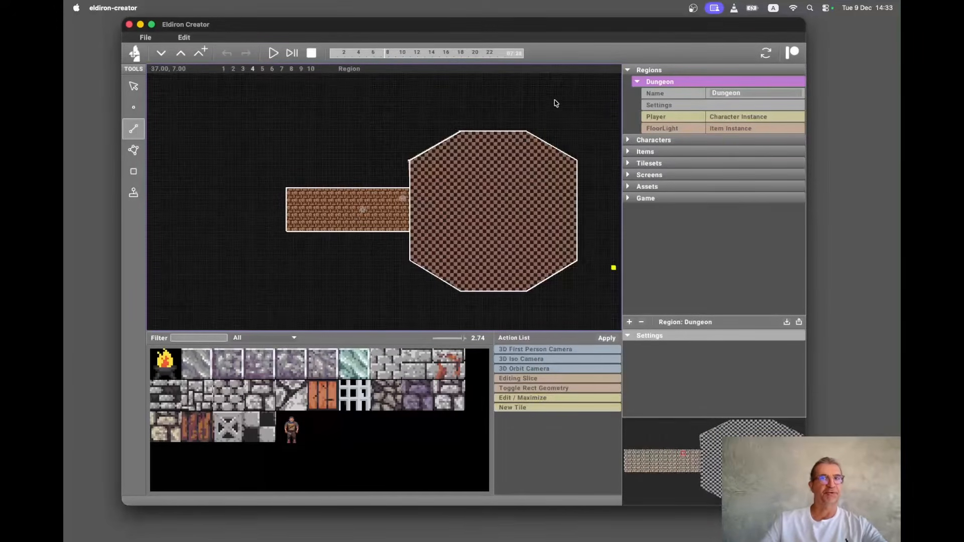
Switch to the 2D camera and draw a closed rectangle of linedefs about 10 by 6 units in empty space below the dungeon.
scroll(486, 158, down, 3)
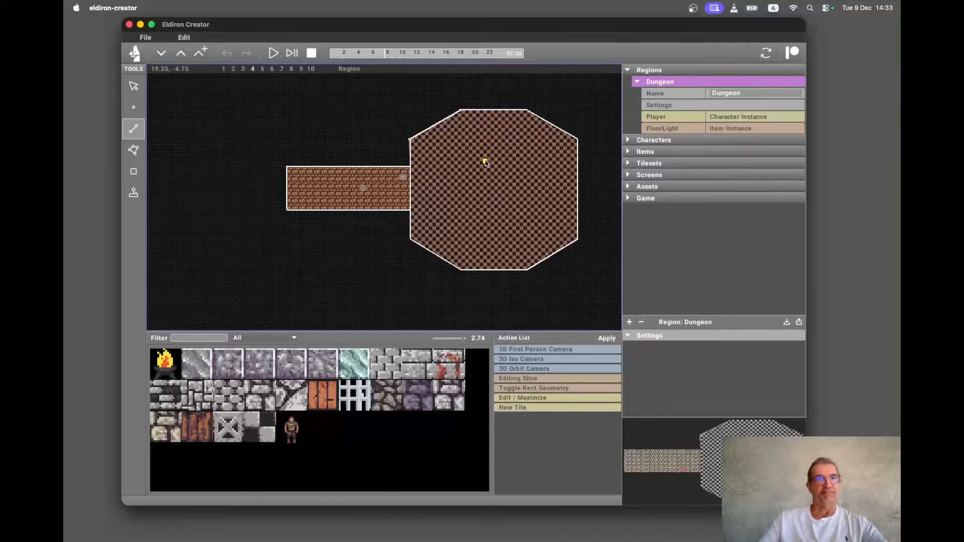
key(1)
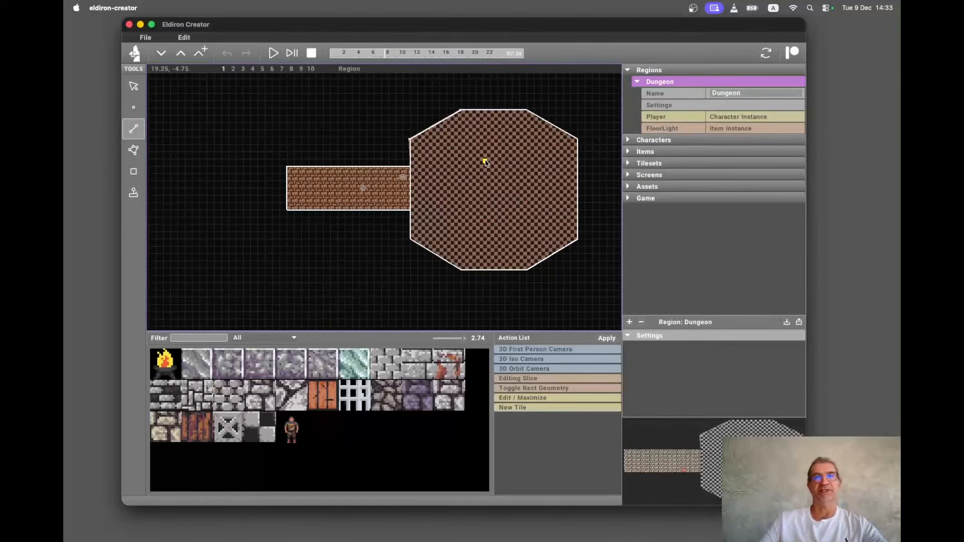
scroll(485, 162, down, 3)
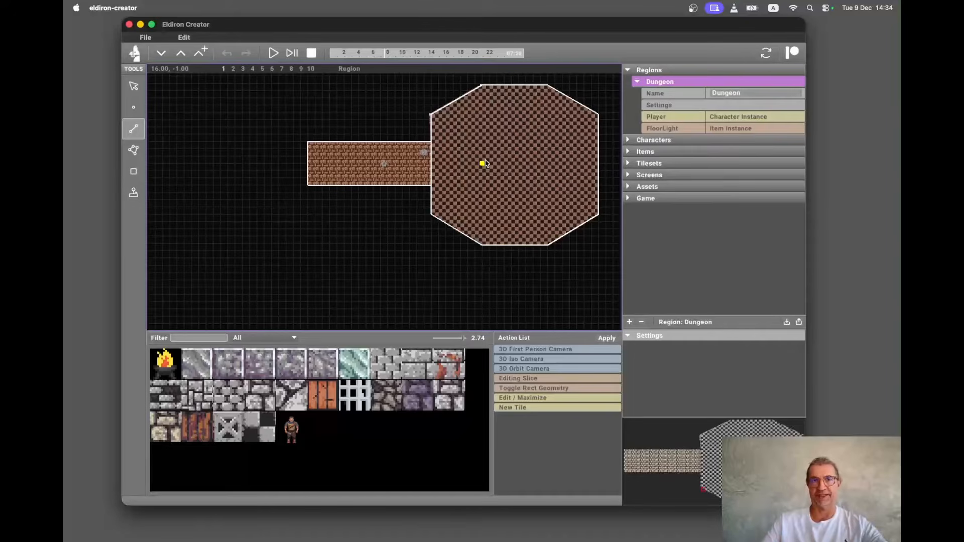
scroll(485, 163, down, 5)
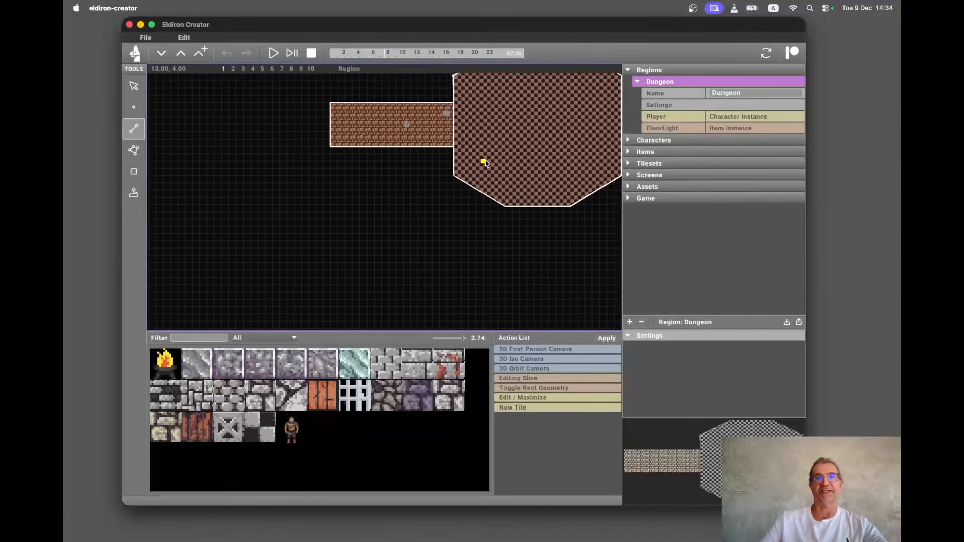
scroll(485, 163, up, 1)
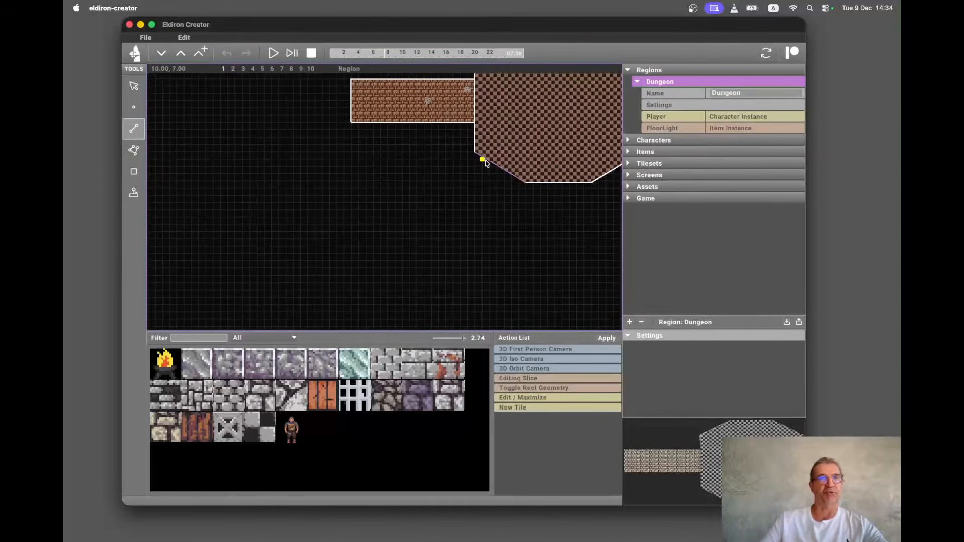
scroll(357, 219, up, 3)
scroll(359, 222, down, 3)
scroll(360, 222, up, 4)
scroll(360, 222, down, 3)
scroll(360, 221, up, 3)
scroll(359, 222, down, 3)
scroll(360, 222, right, 1)
scroll(359, 222, up, 1)
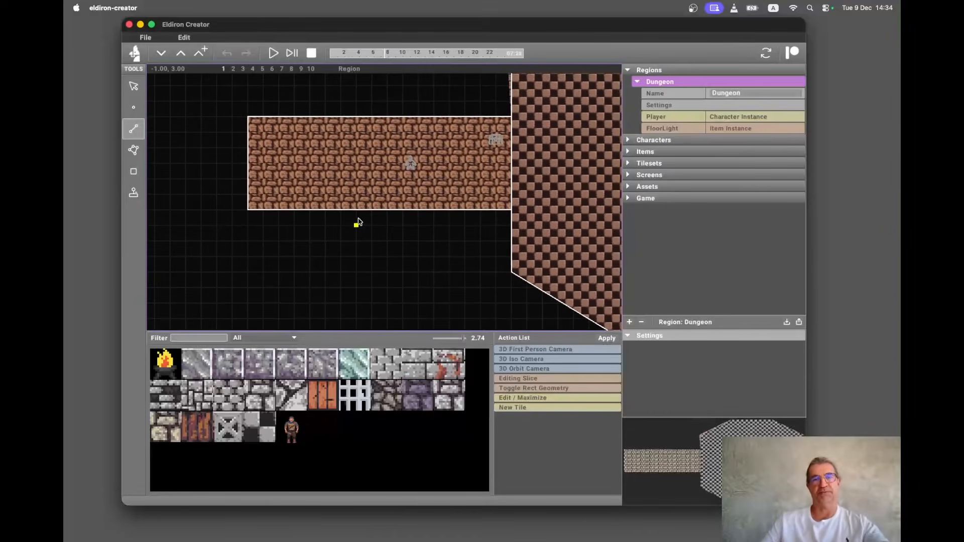
scroll(358, 222, down, 3)
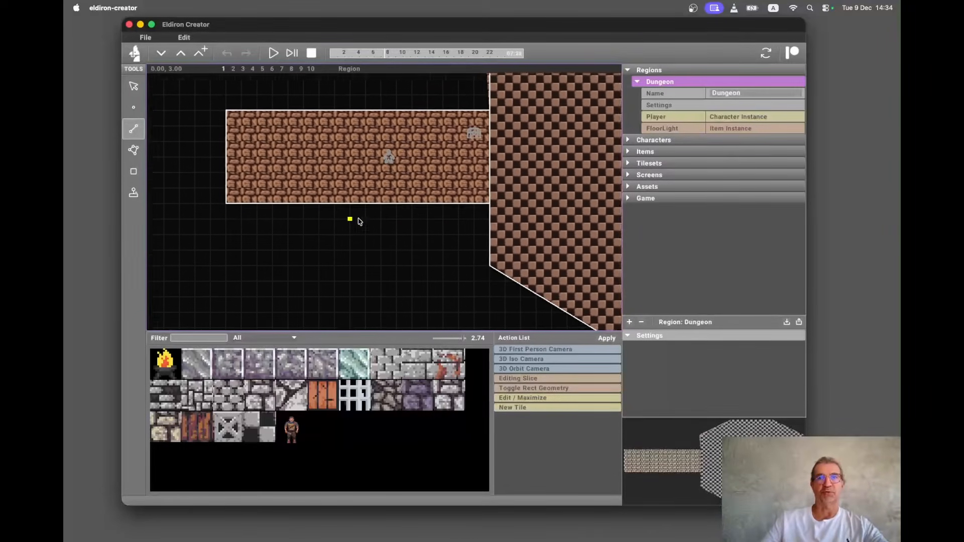
scroll(359, 222, left, 3)
scroll(359, 221, down, 6)
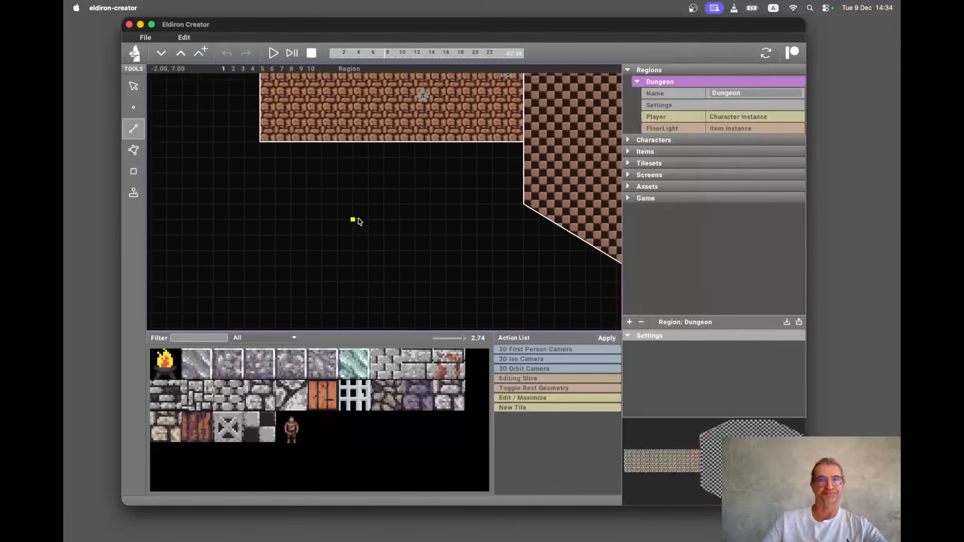
scroll(311, 252, down, 4)
scroll(312, 252, left, 2)
scroll(311, 252, down, 3)
scroll(311, 252, left, 2)
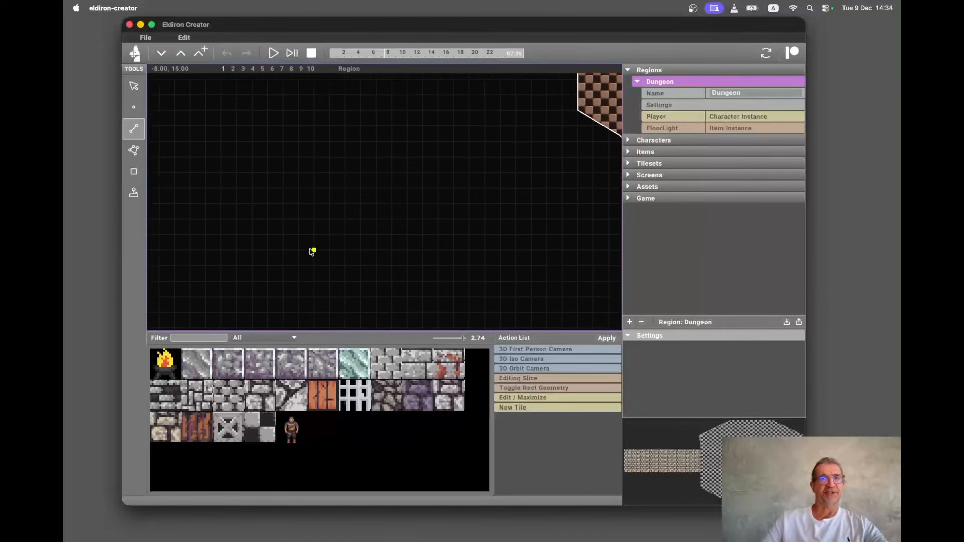
click(315, 142)
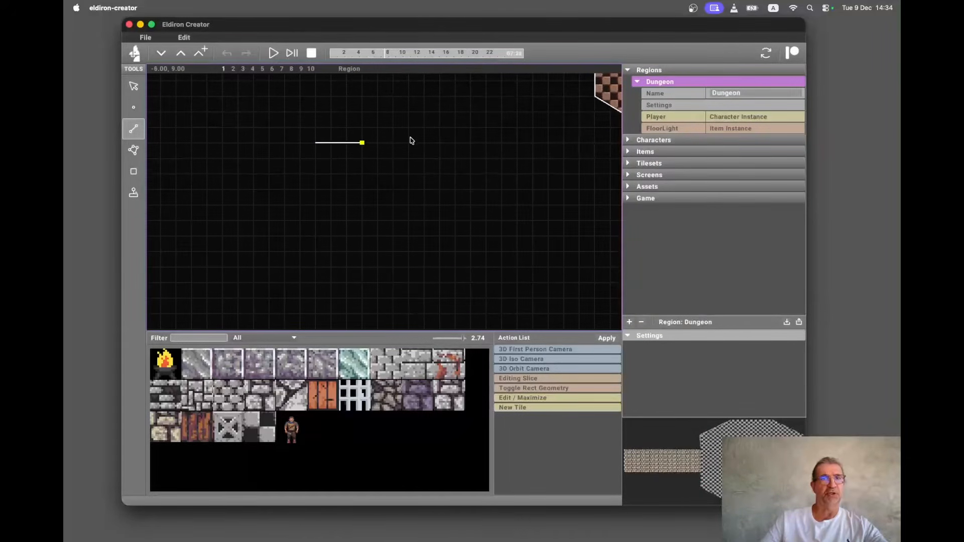
click(486, 142)
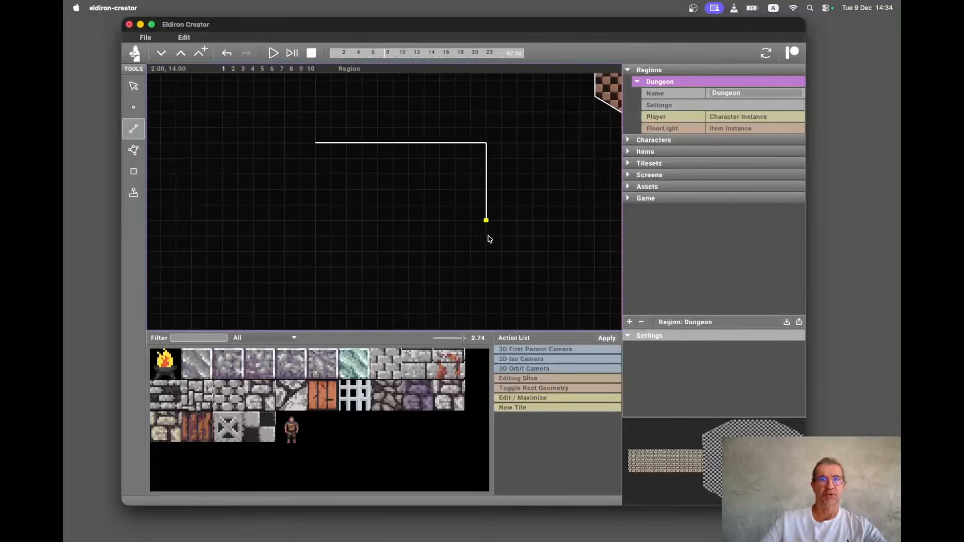
click(486, 251)
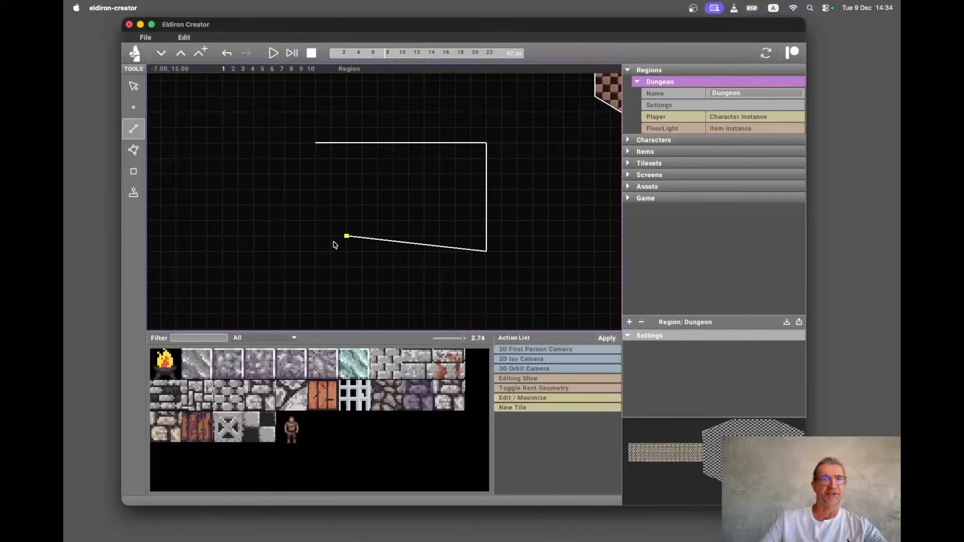
click(316, 251)
click(315, 142)
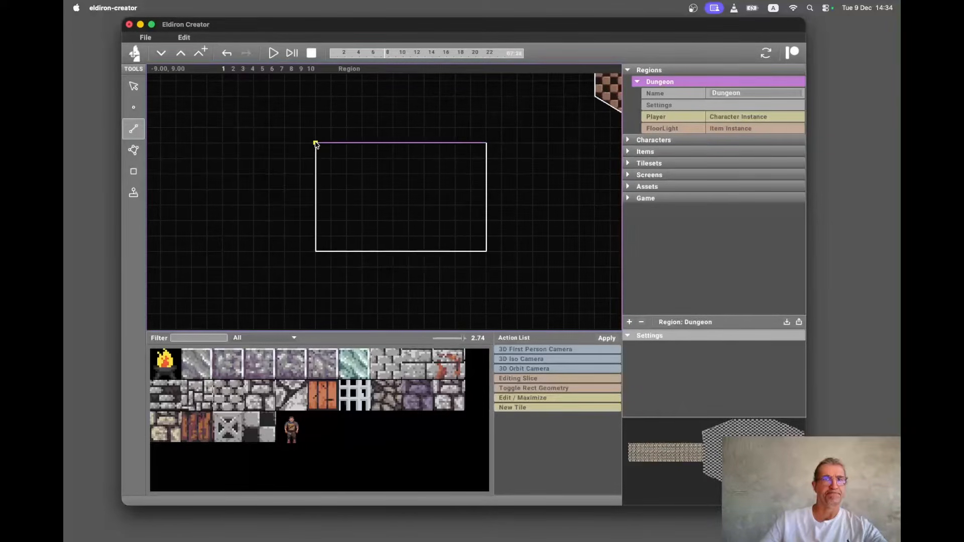
Select the new rectangular sector and apply the brown cobblestone tile to it as its floor.
key(e)
click(402, 217)
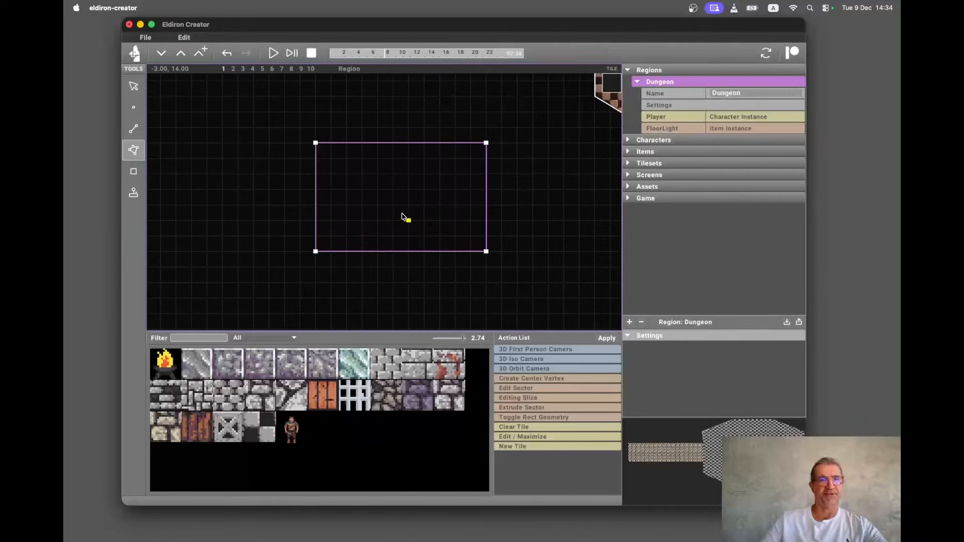
click(166, 428)
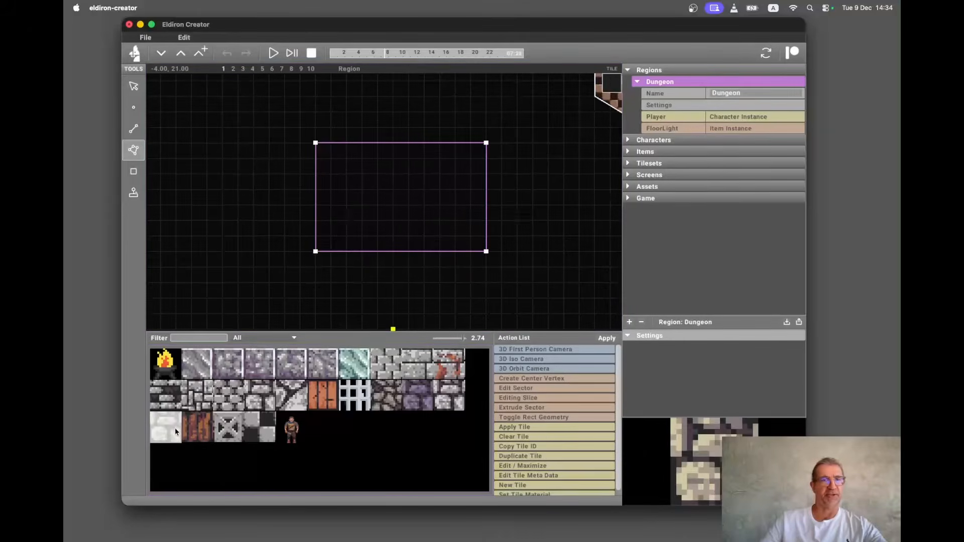
click(525, 428)
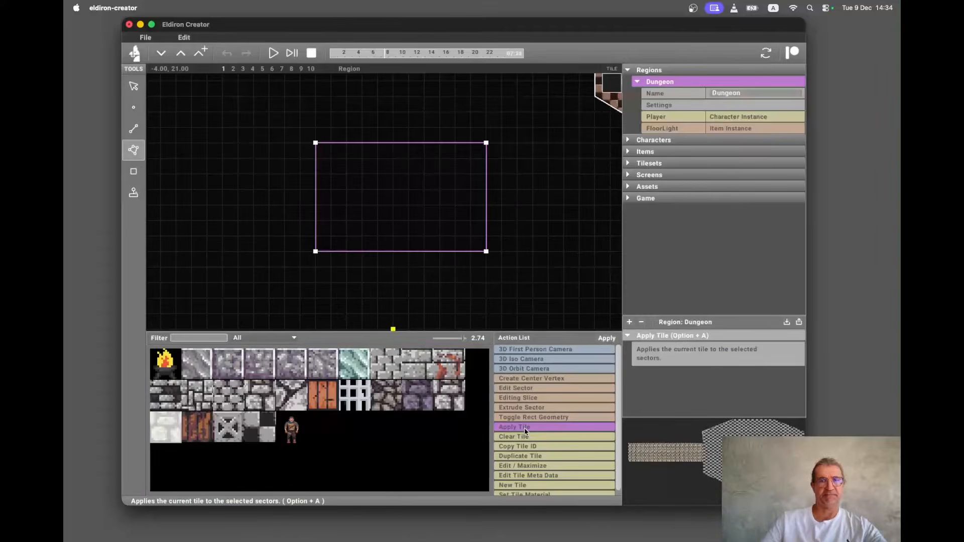
click(606, 339)
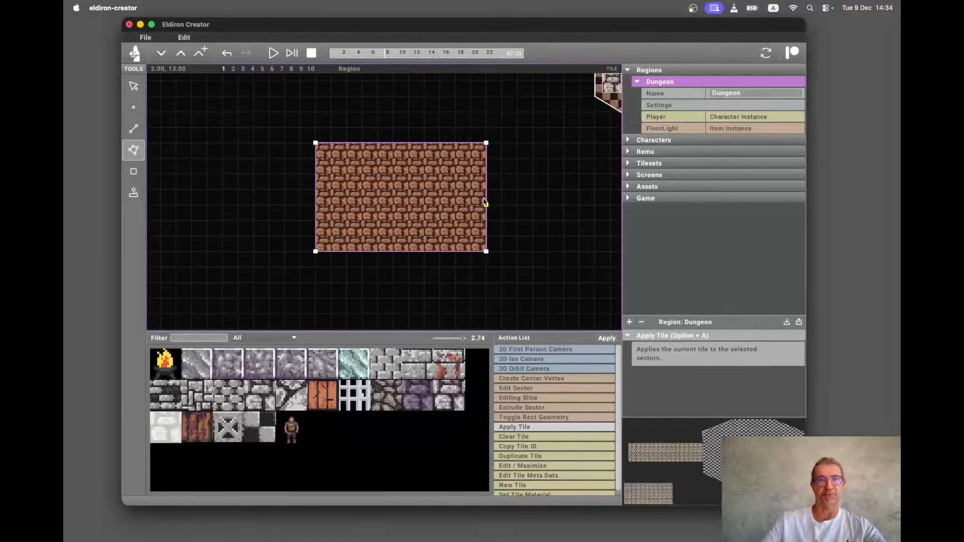
Switch the viewport to the 3D isometric camera, framing the new tiled floor.
key(alt+4)
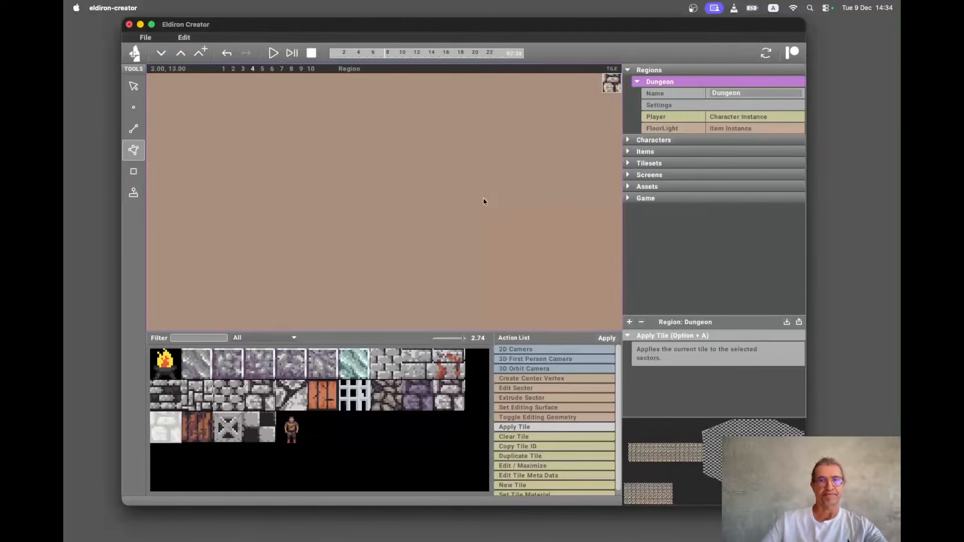
drag(659, 498, 647, 495)
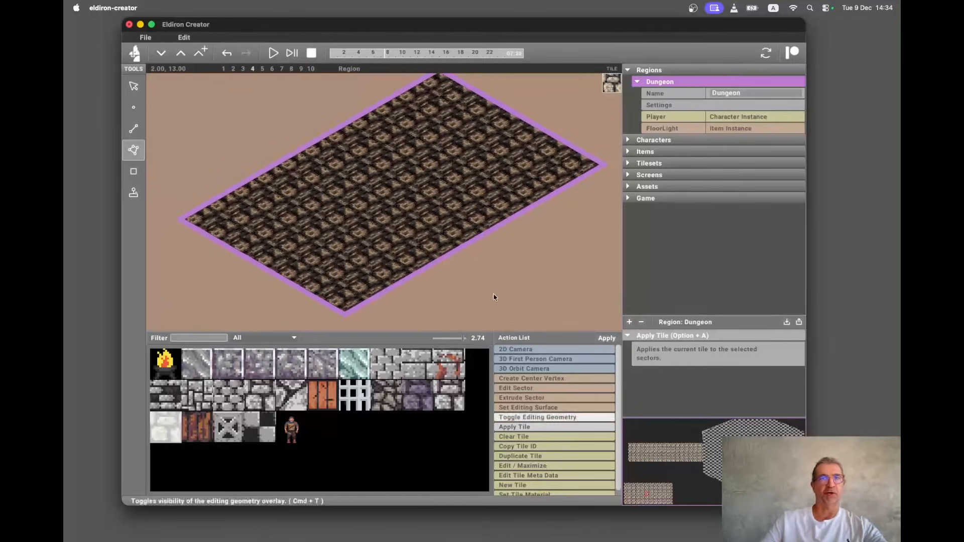
scroll(453, 231, down, 2)
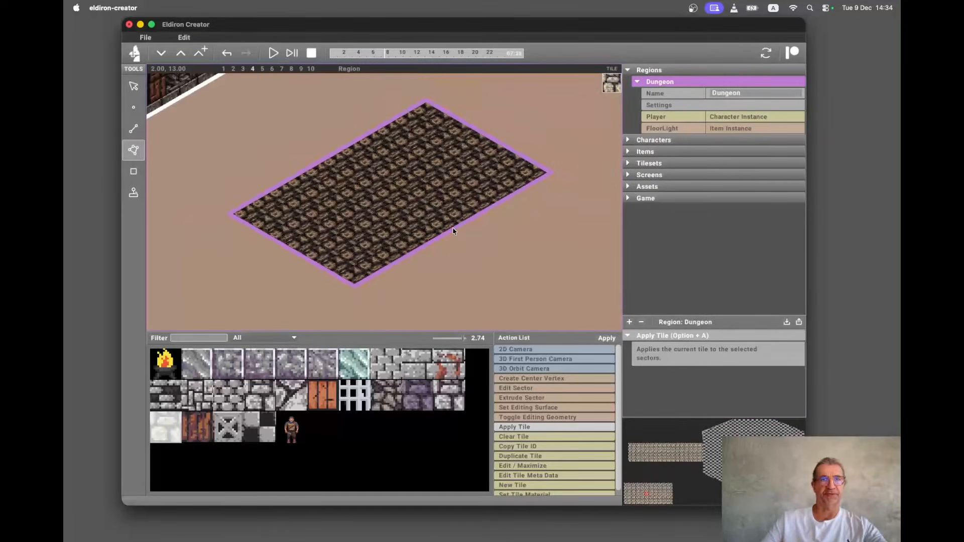
scroll(453, 231, down, 2)
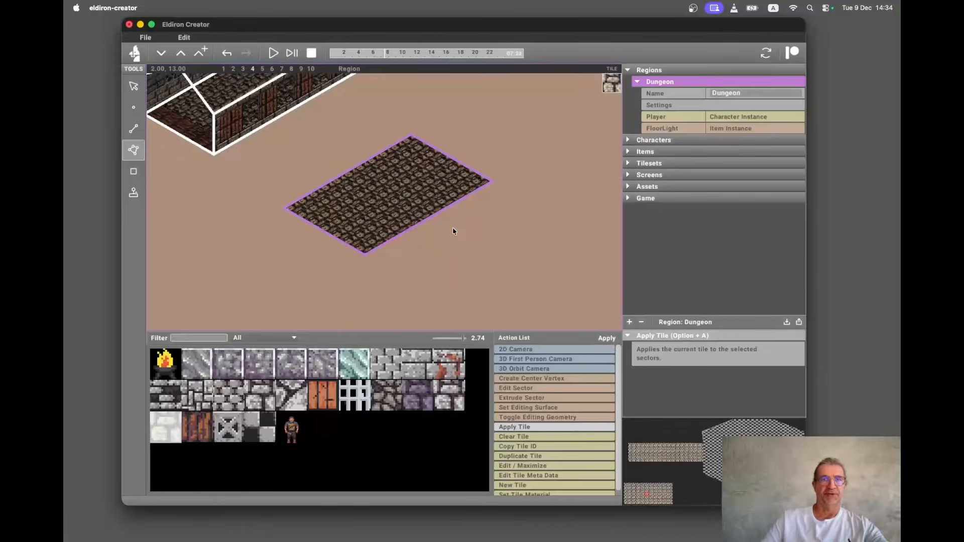
scroll(452, 231, up, 2)
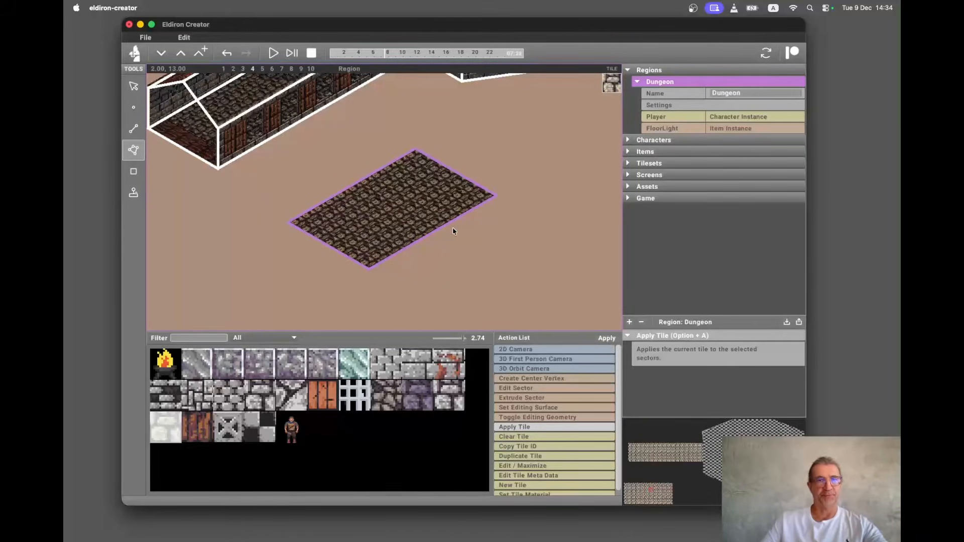
Select the room's two back linedefs and extrude them with a distance of 4 into walls.
key(l)
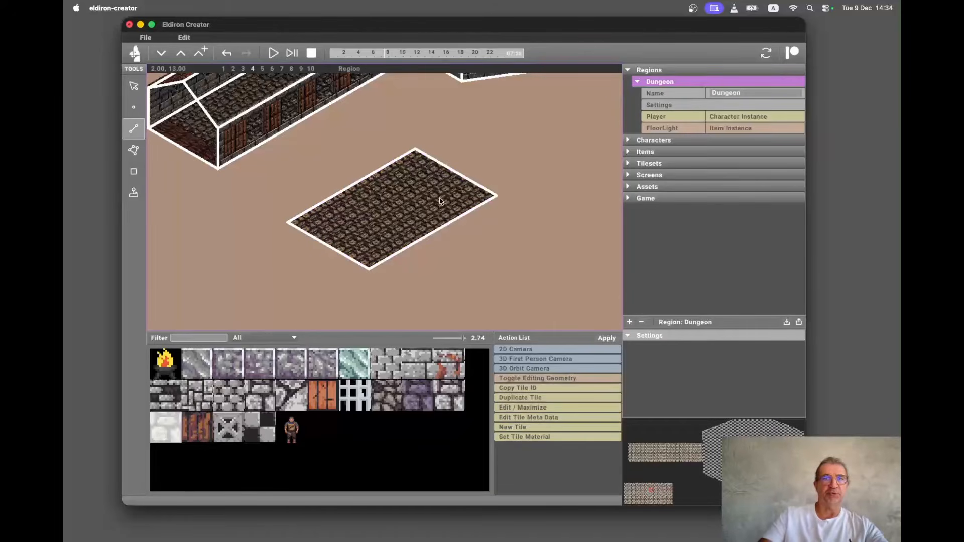
click(383, 169)
shift+click(452, 174)
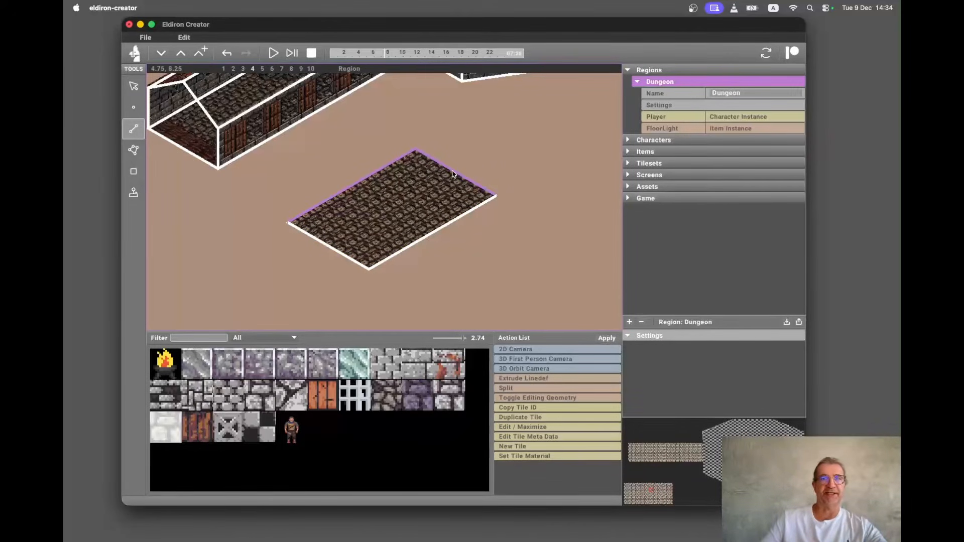
click(537, 379)
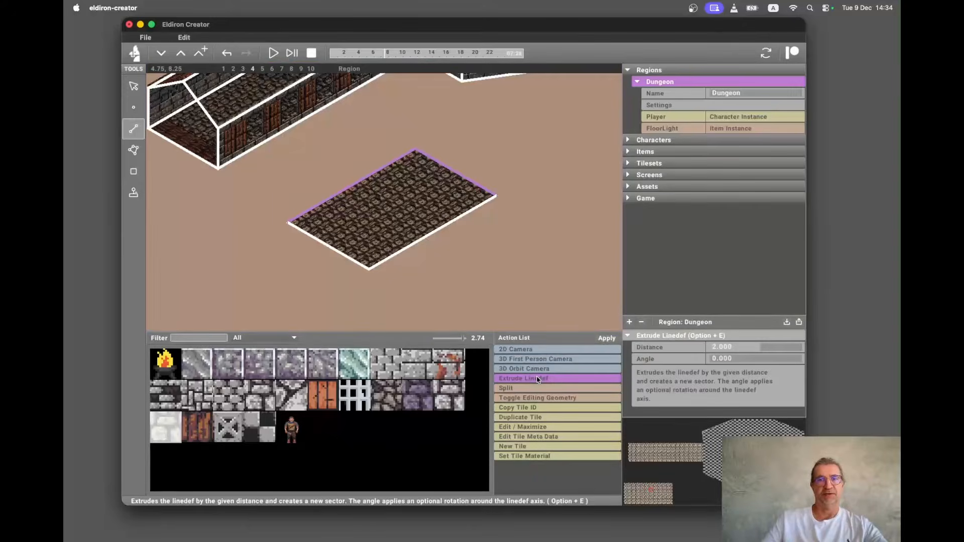
click(735, 348)
key(BackSpace)
key(BackSpace)
key(BackSpace)
key(BackSpace)
key(BackSpace)
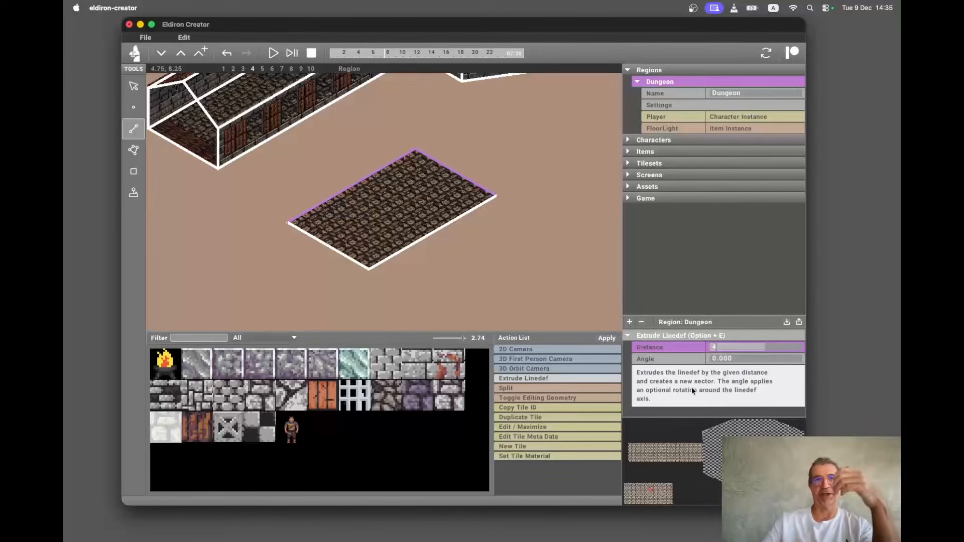
click(606, 340)
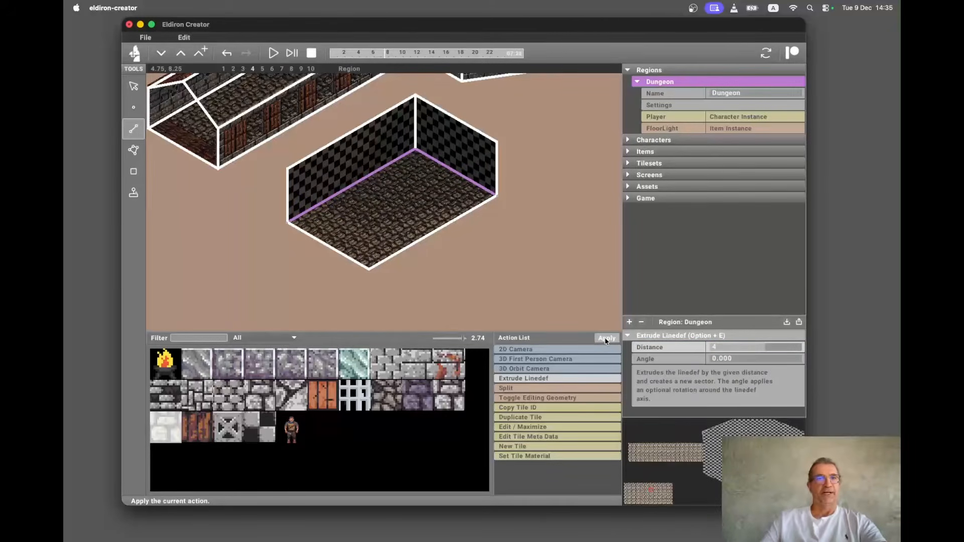
Select the new wall sectors and apply the grey stone brick tile to them.
key(e)
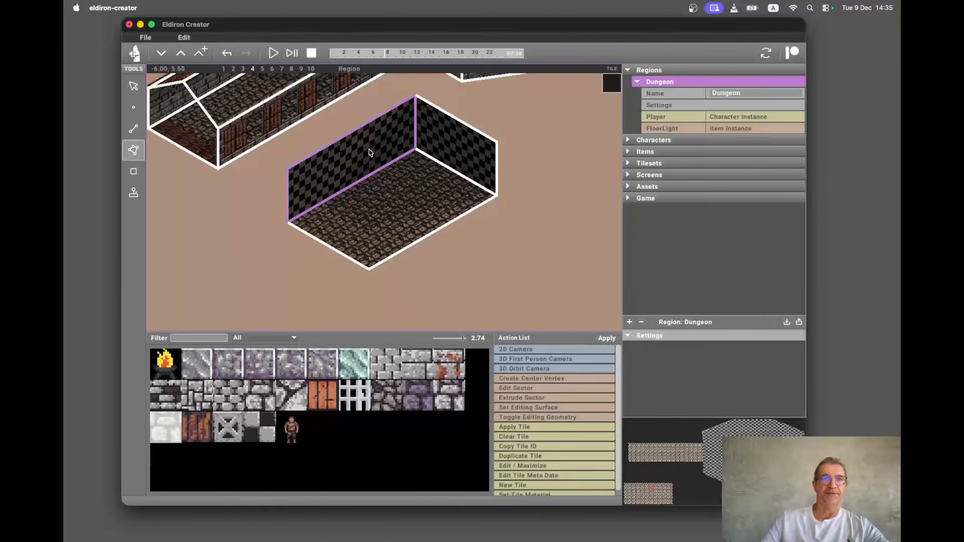
click(457, 144)
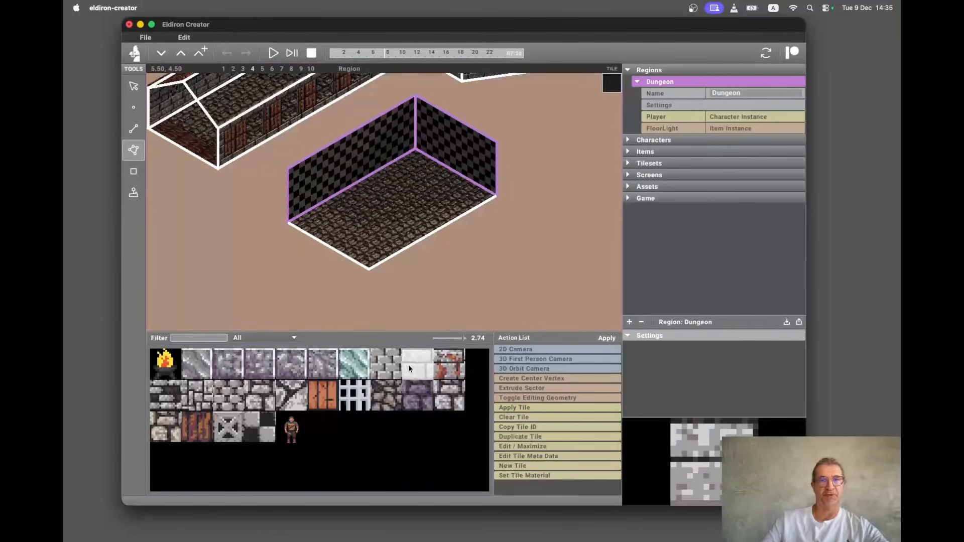
click(537, 407)
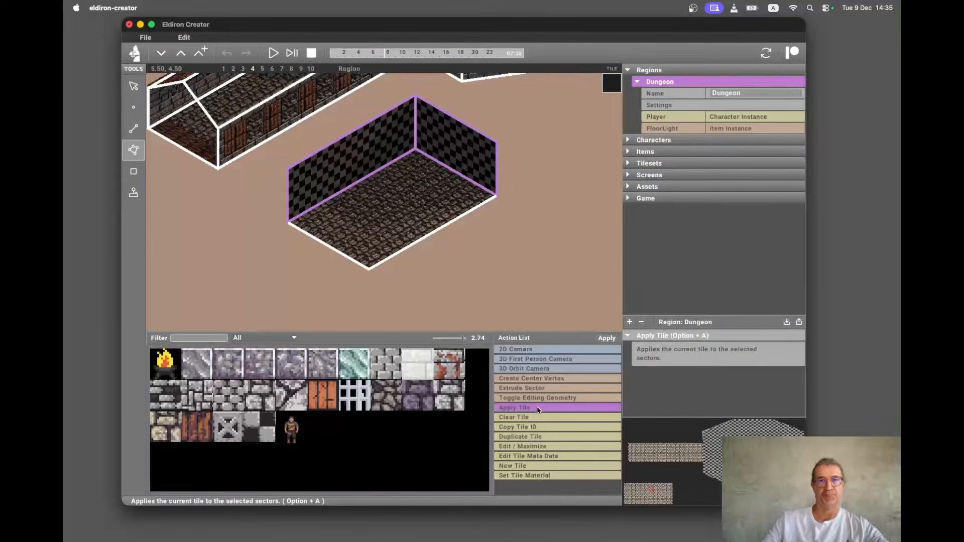
click(607, 338)
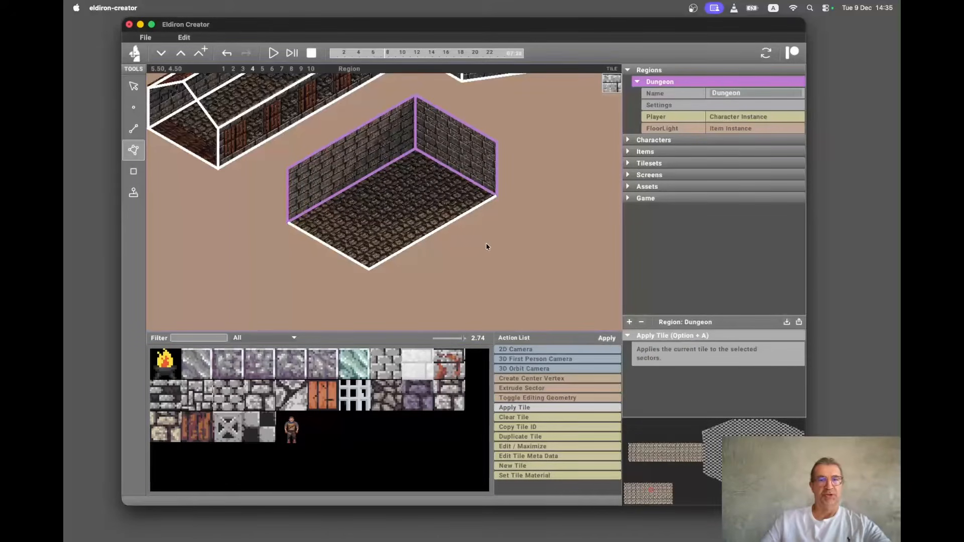
key(alt+g)
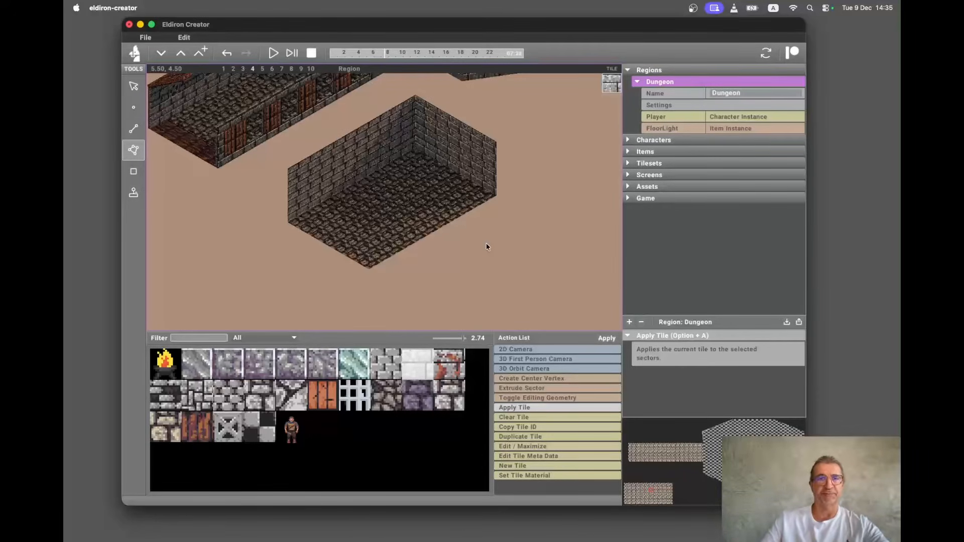
key(alt+g)
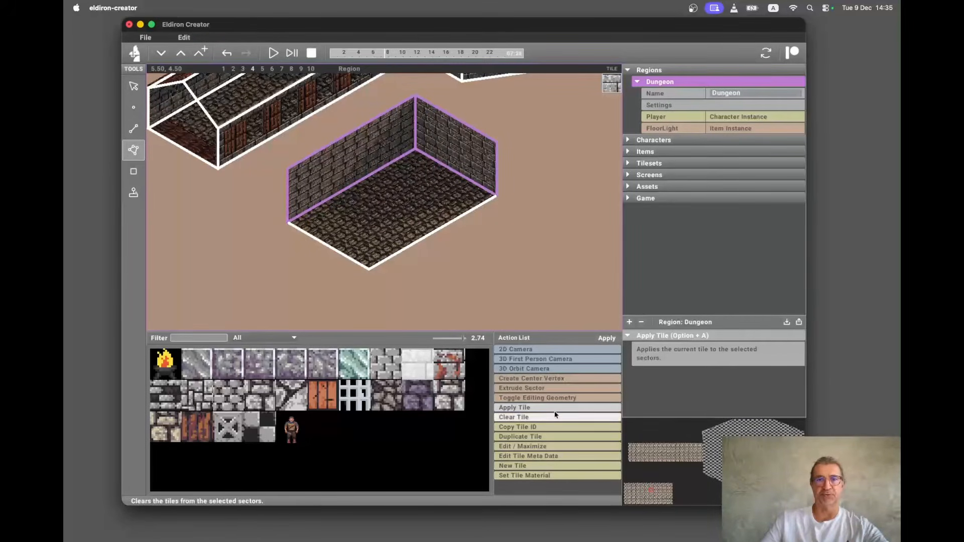
Apply Extrude Sector to the walls as a surface extrusion with depth 0.2.
click(546, 389)
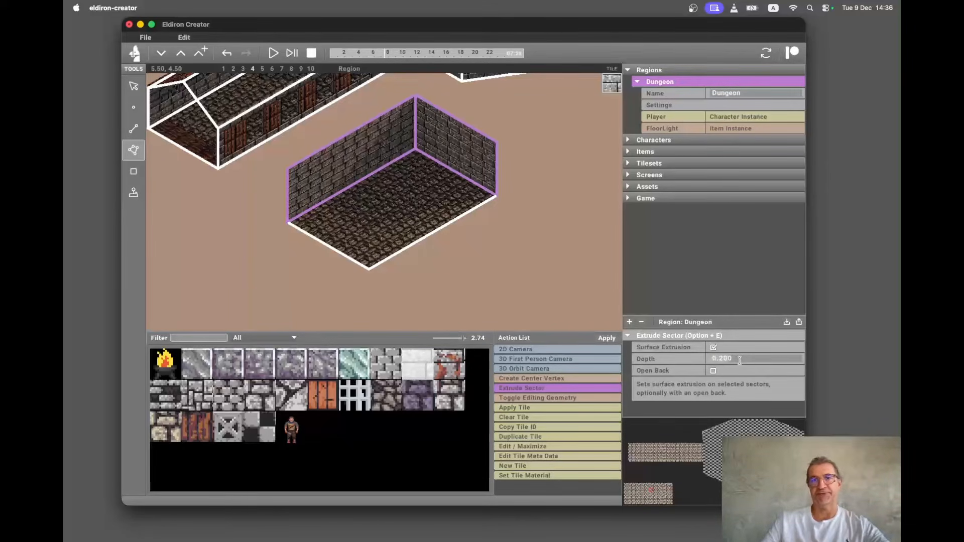
click(611, 338)
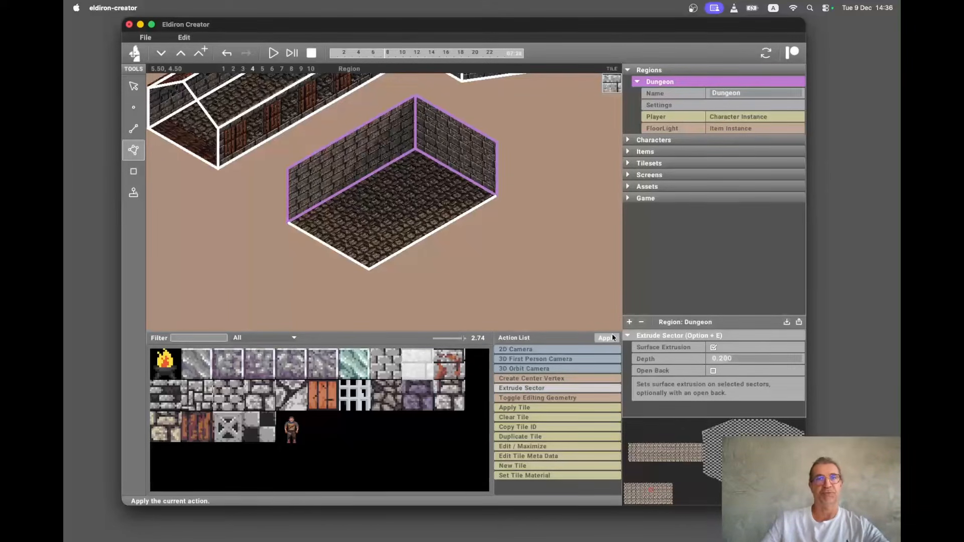
key(alt+g)
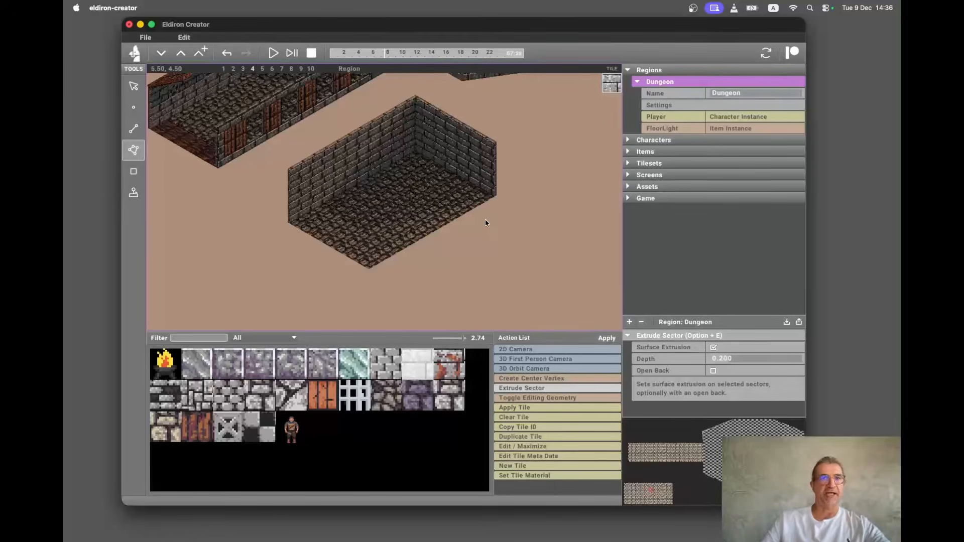
scroll(485, 221, up, 5)
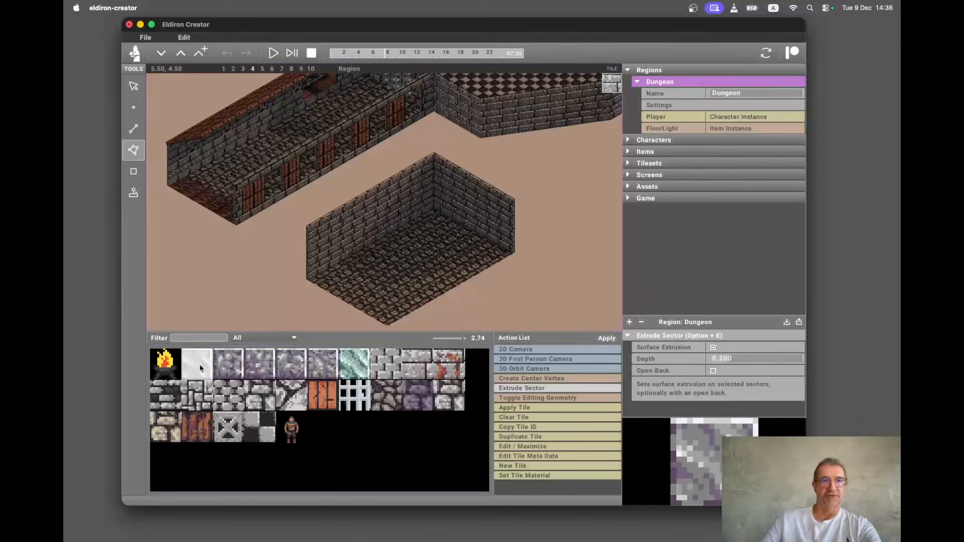
Paint the current tile onto the room floor with the Rect tool and turn the editing geometry overlay back on.
click(127, 179)
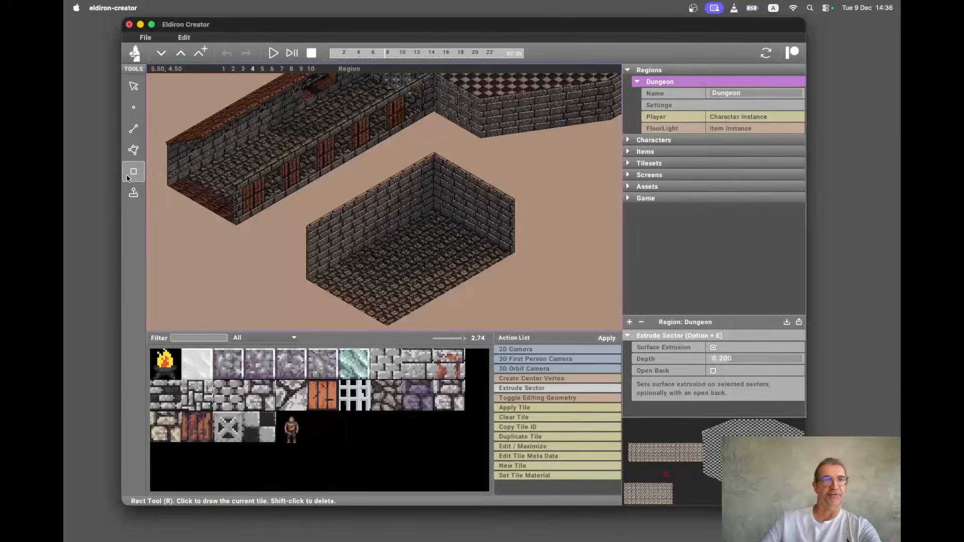
click(355, 220)
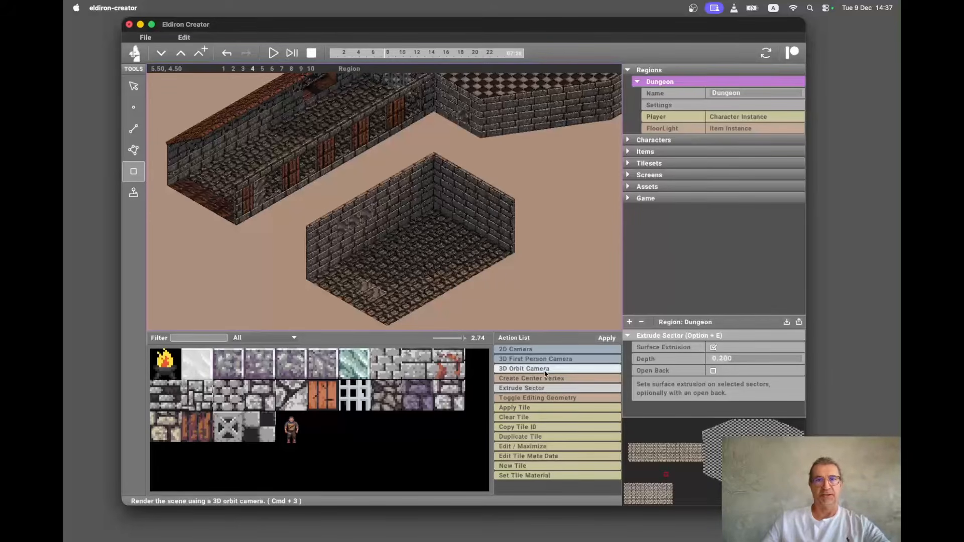
click(517, 379)
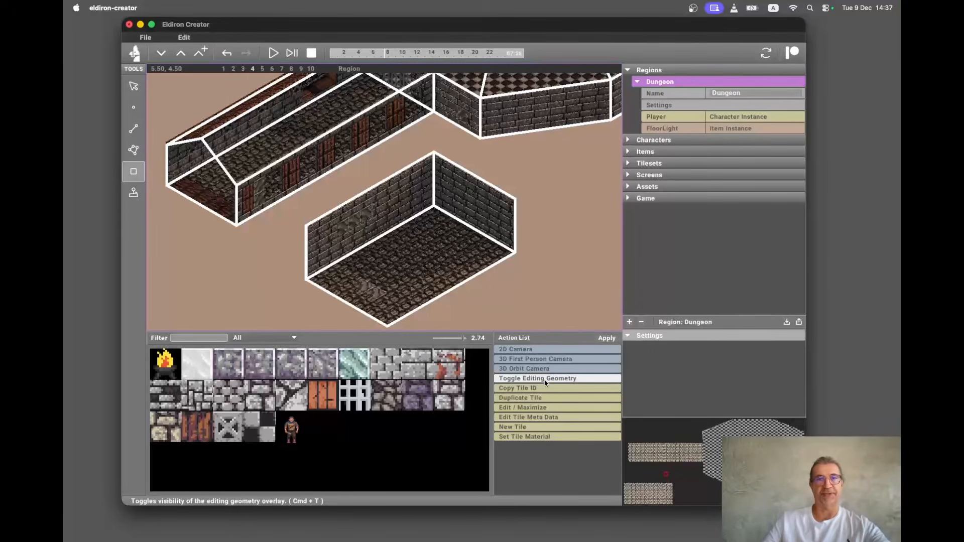
Select the room's right wall sector and open its surface profile for editing.
key(e)
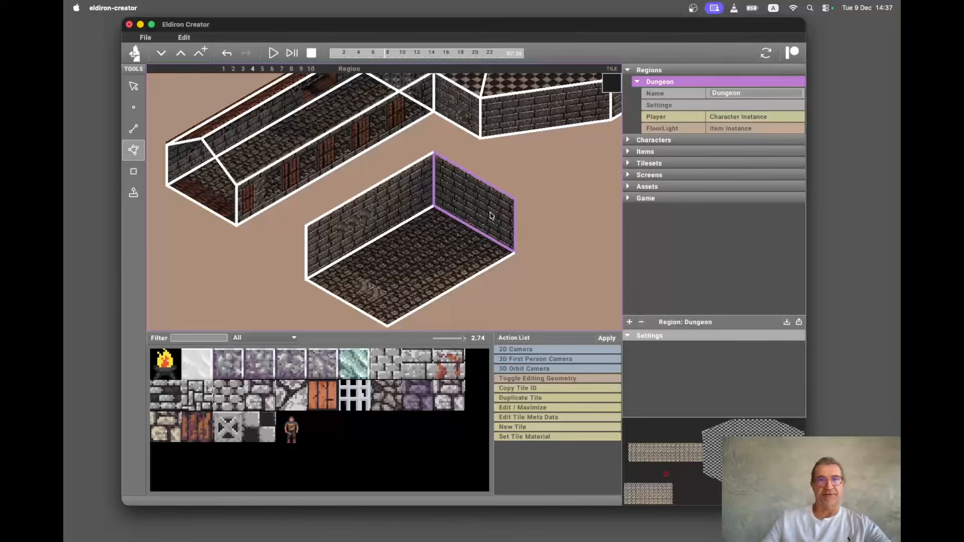
click(490, 215)
key(alt+u)
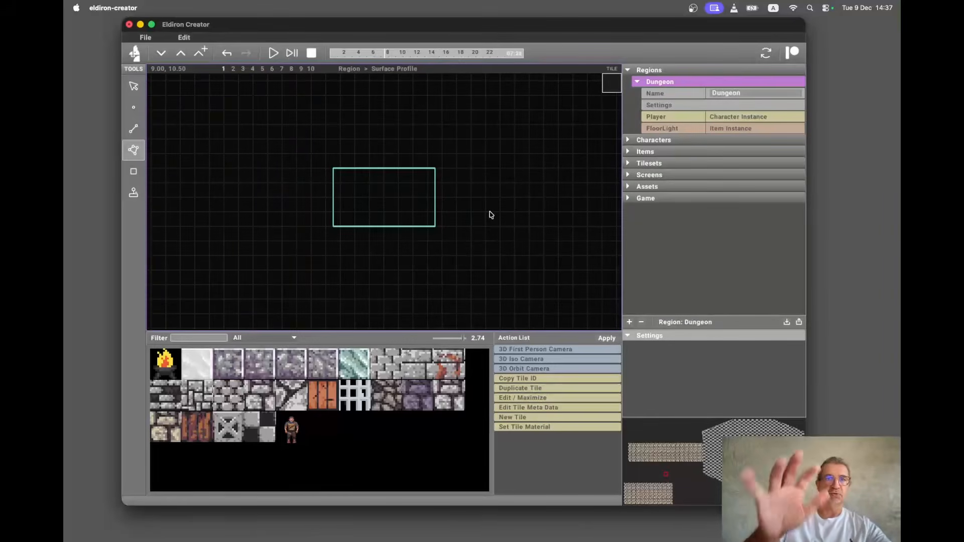
scroll(440, 202, up, 3)
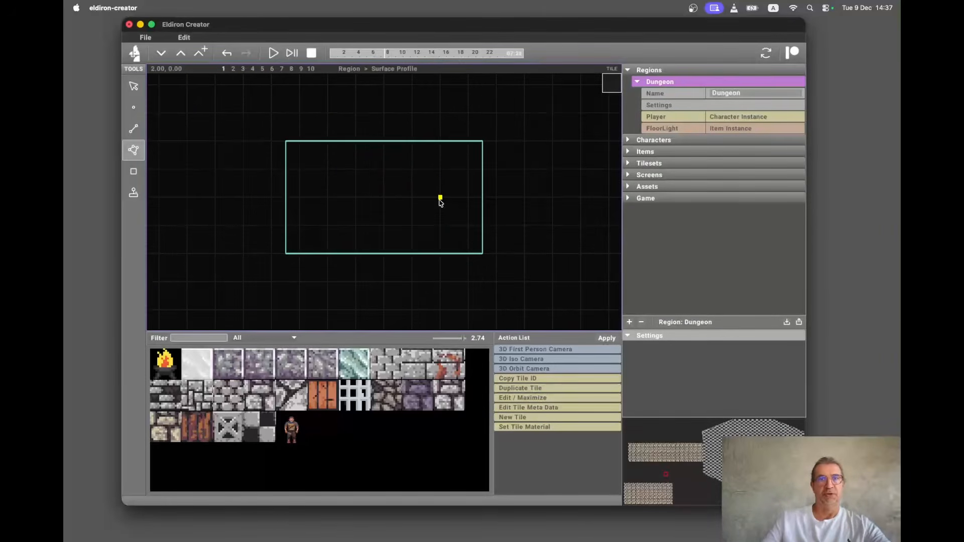
scroll(440, 202, up, 2)
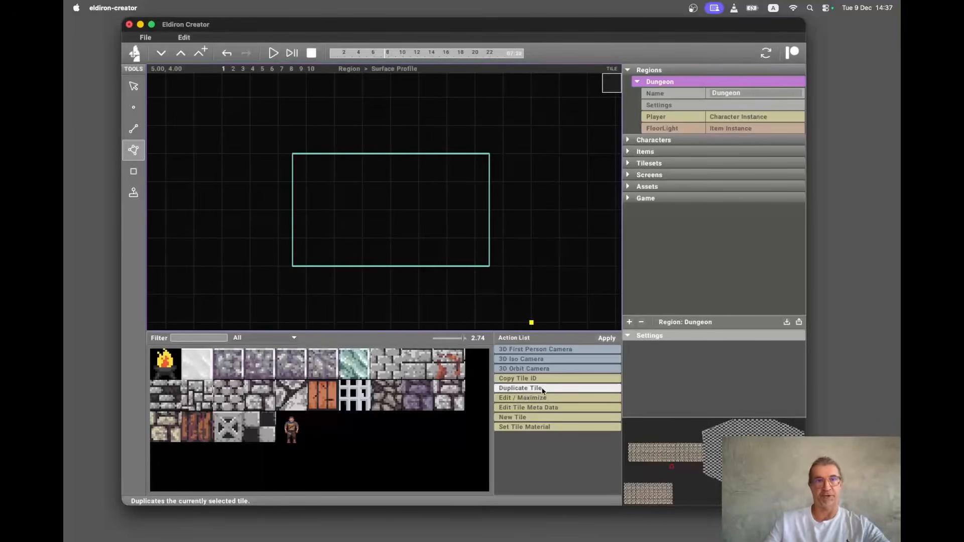
Set the grid subdivision to 2 and draw a rectangular opening about 2.5 units in size from the profile's bottom edge.
key(4)
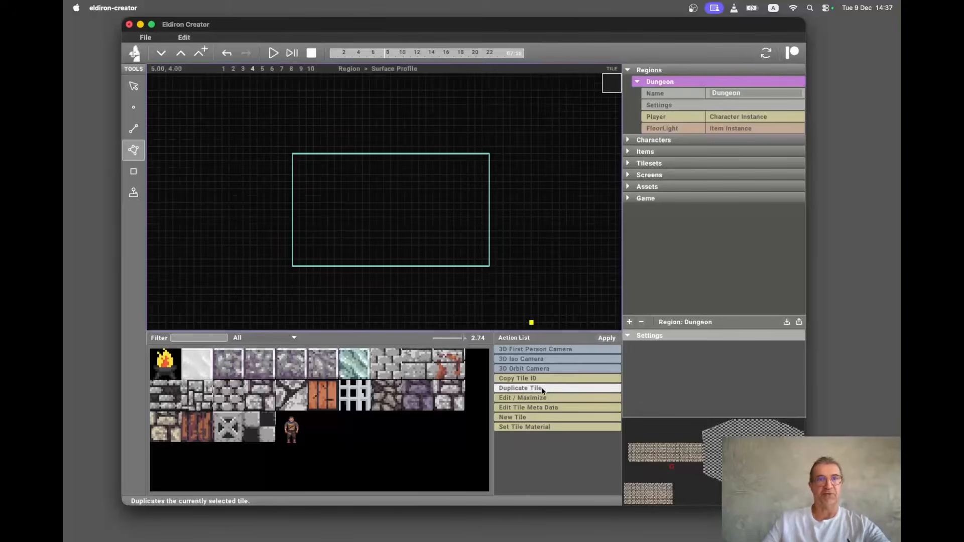
key(2)
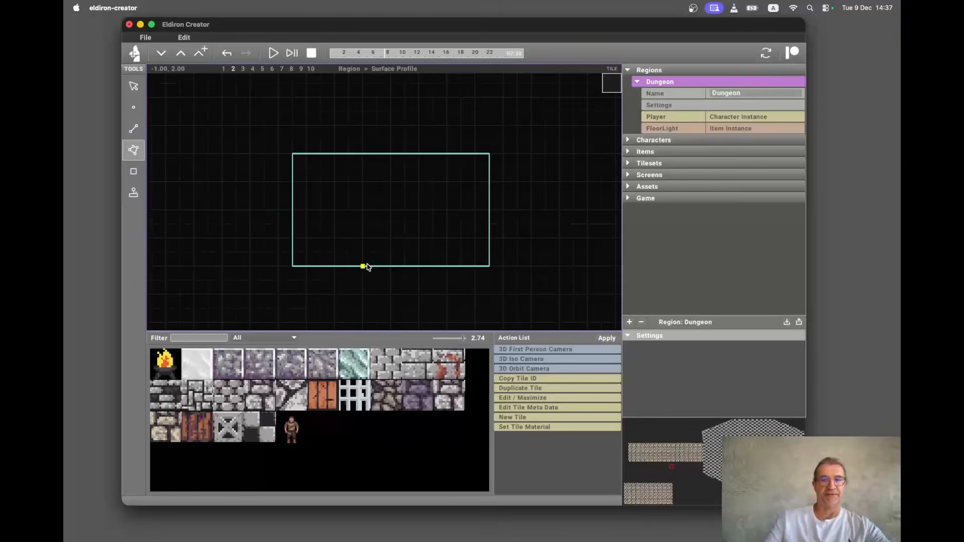
key(l)
click(367, 266)
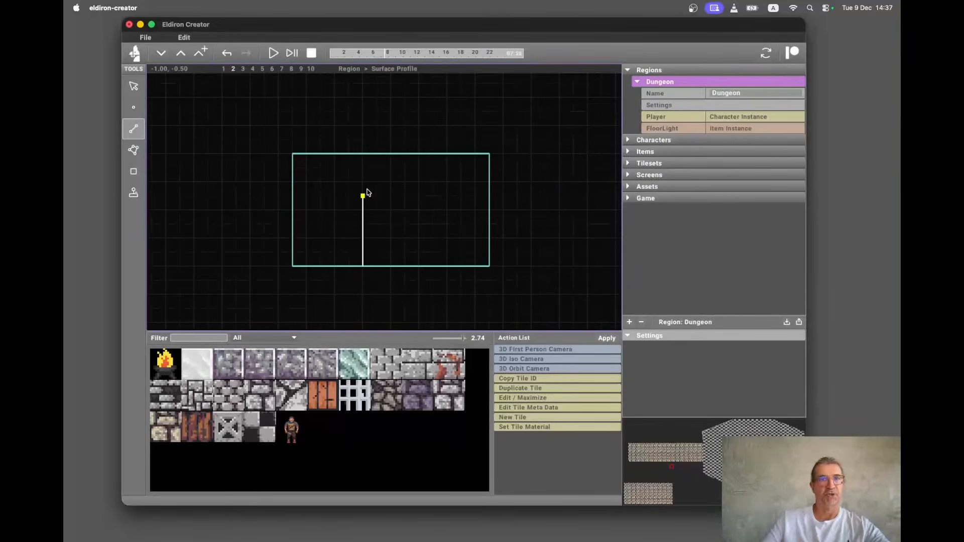
click(367, 194)
click(434, 210)
click(433, 266)
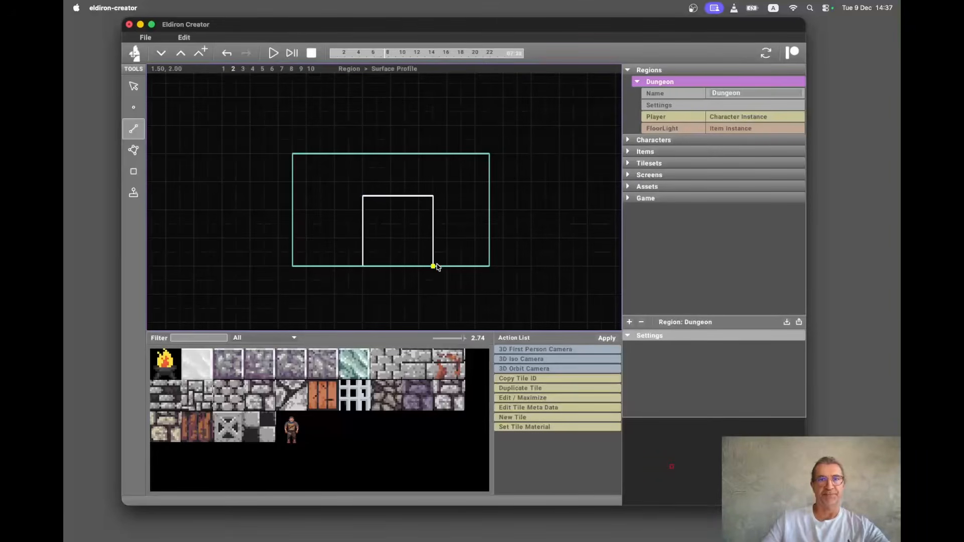
Finish the rectangular opening, switch to the isometric camera and toggle the editing geometry overlay off and back on.
click(366, 268)
key(super+3)
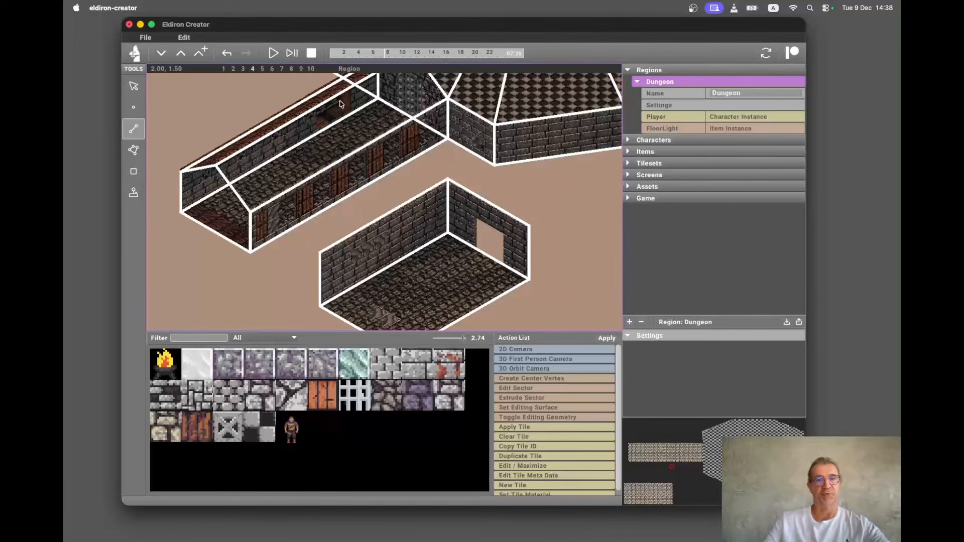
key(super+g)
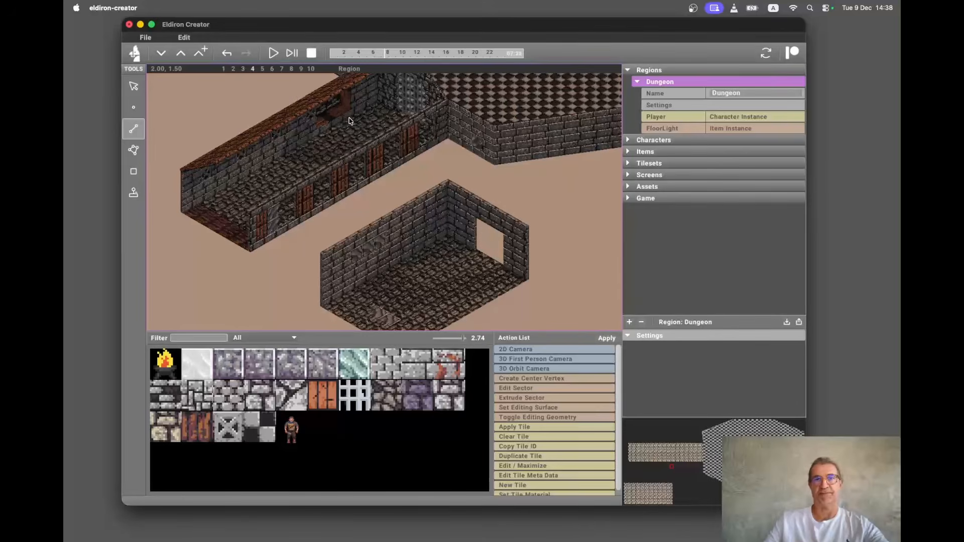
key(super+g)
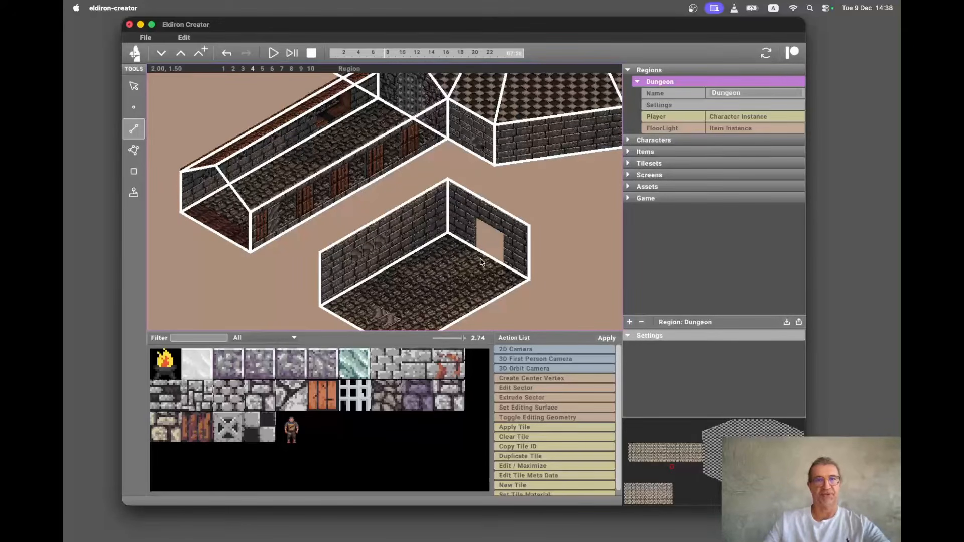
Apply Set Editing Surface with the sector tool and switch back to the isometric camera.
key(e)
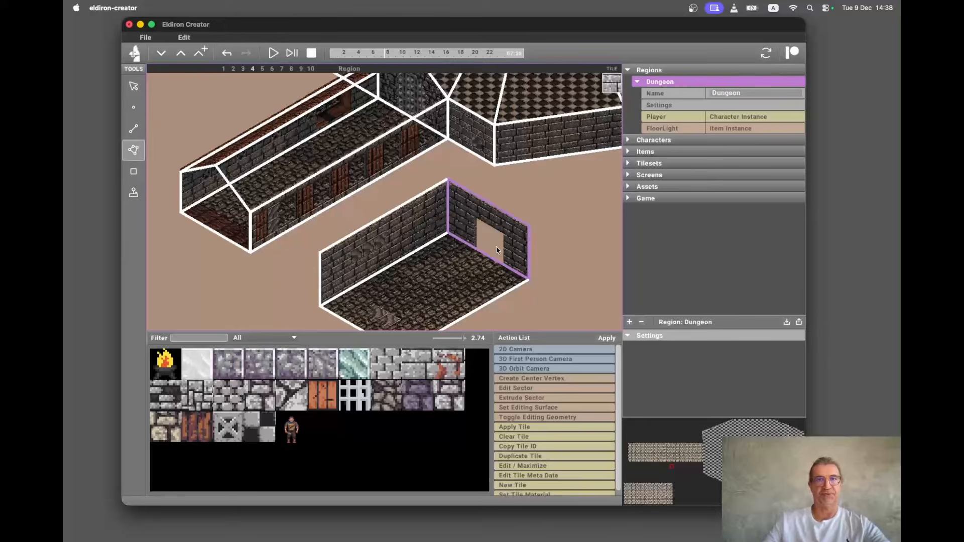
click(549, 407)
click(606, 338)
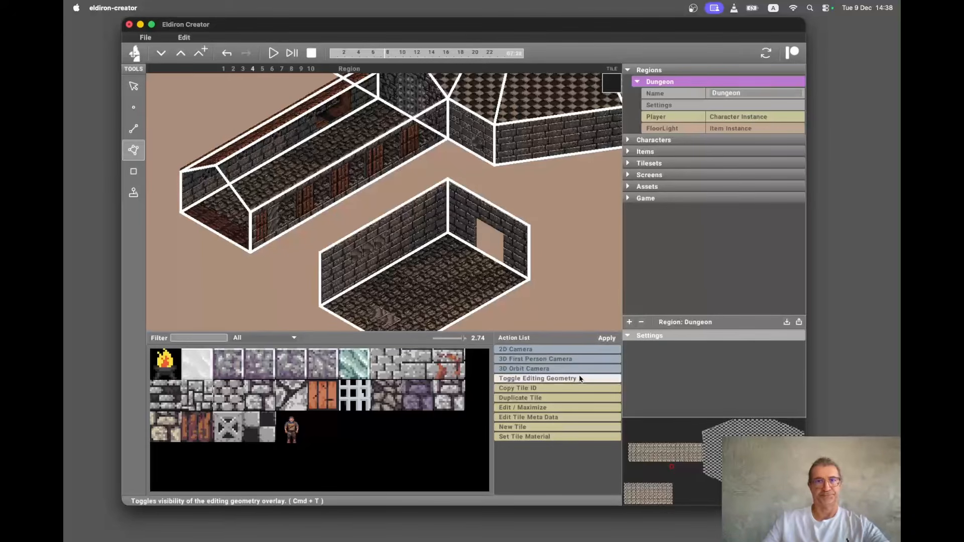
key(super+2)
key(super+3)
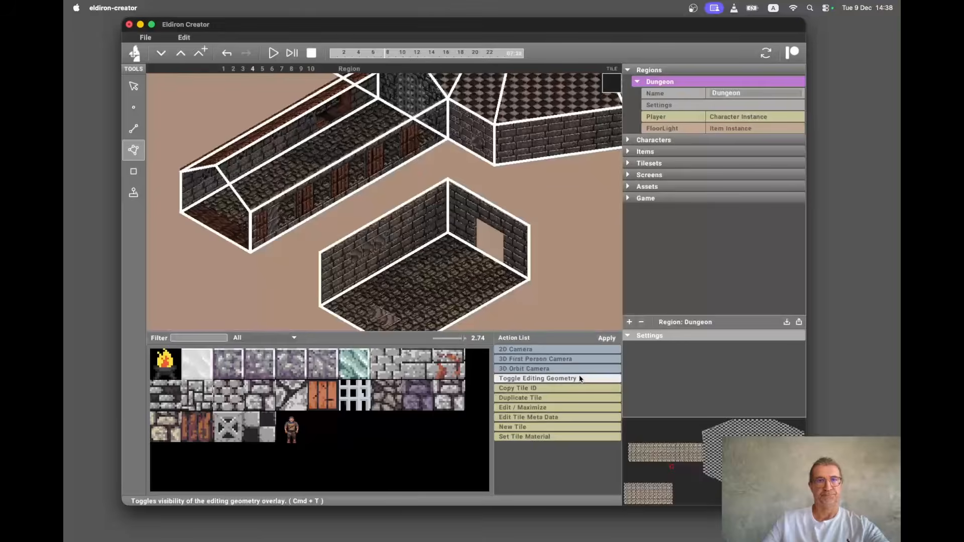
Move the wall opening toward the right in the wall's surface profile, preview it in 3D, then move it back.
click(506, 234)
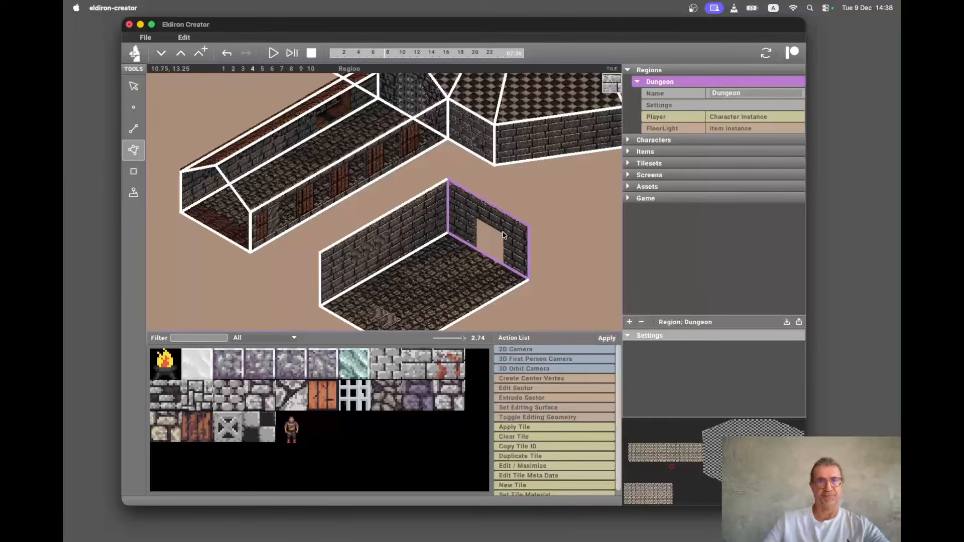
key(super+u)
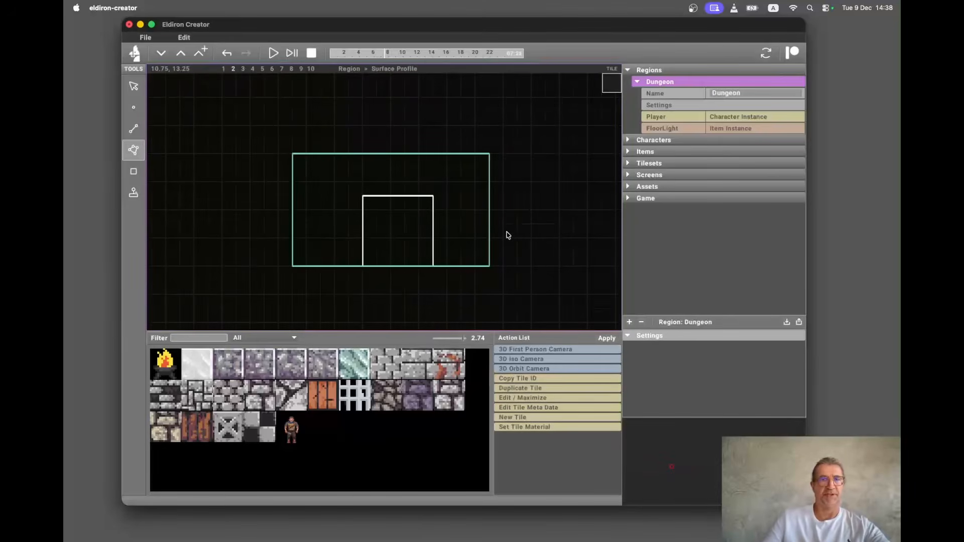
click(404, 228)
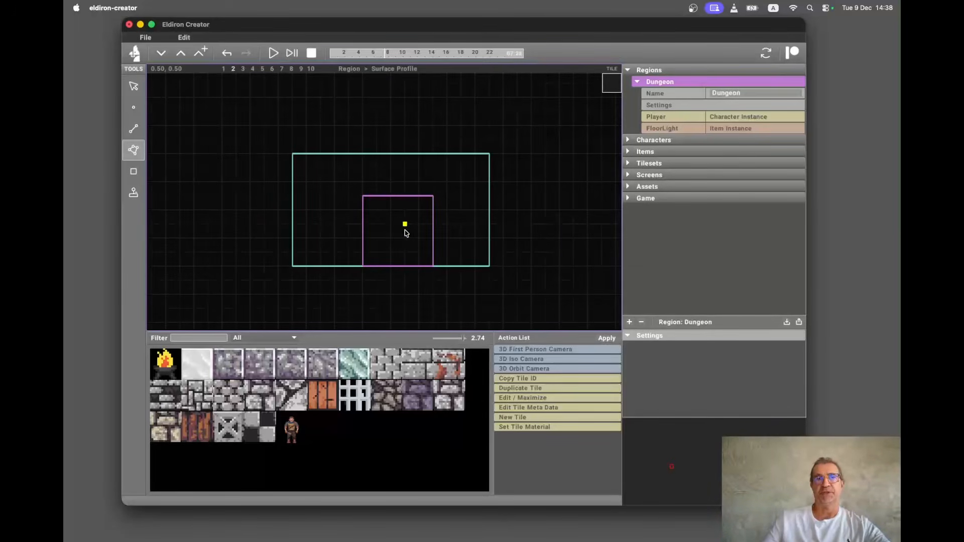
drag(406, 233, 448, 200)
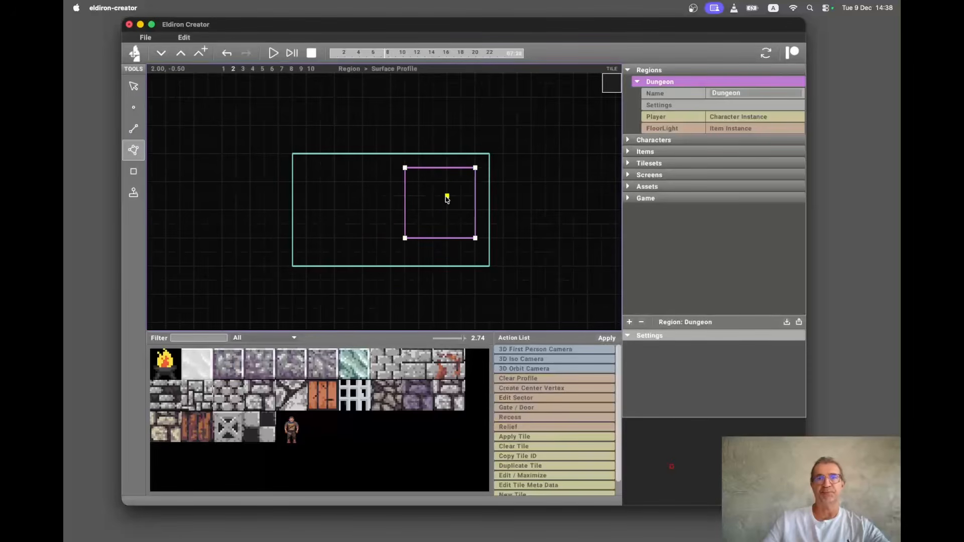
key(super+4)
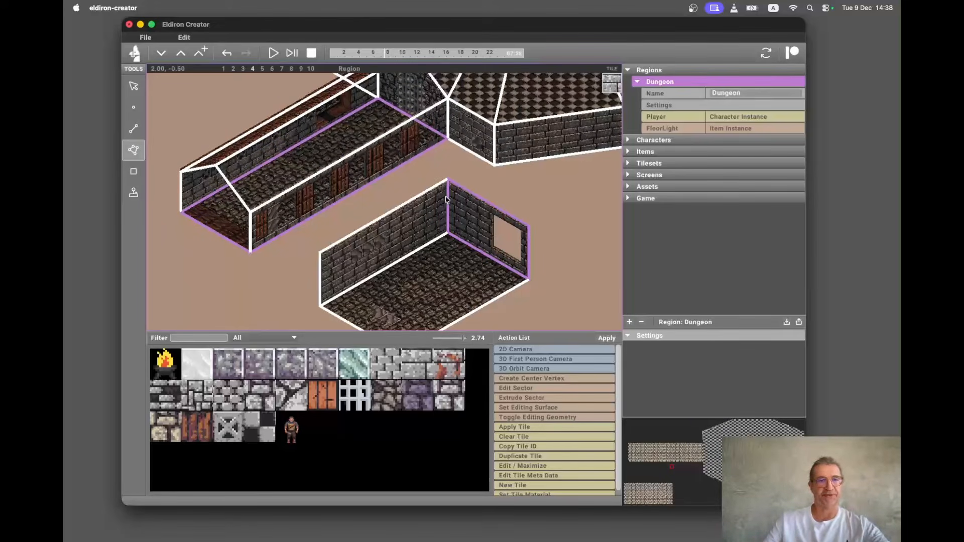
click(465, 215)
key(super+u)
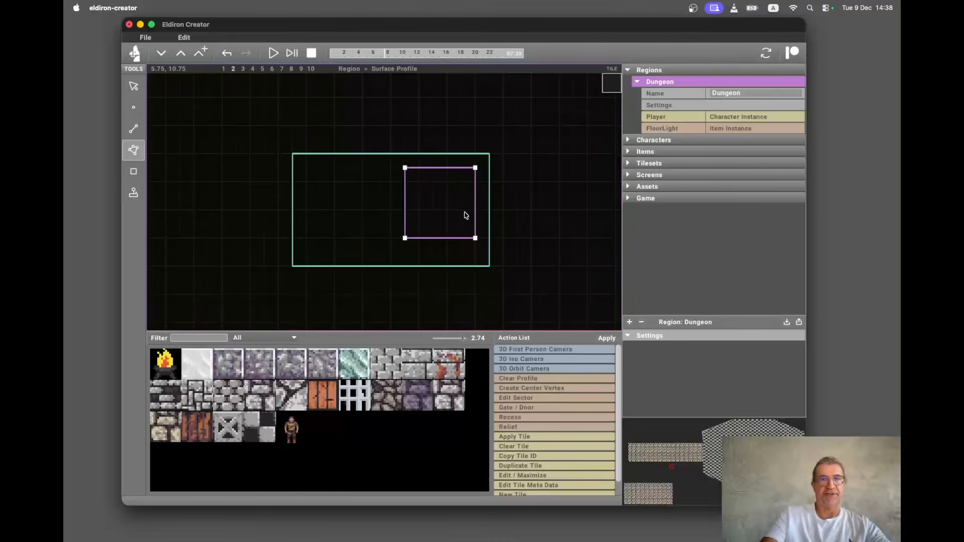
drag(441, 212, 400, 237)
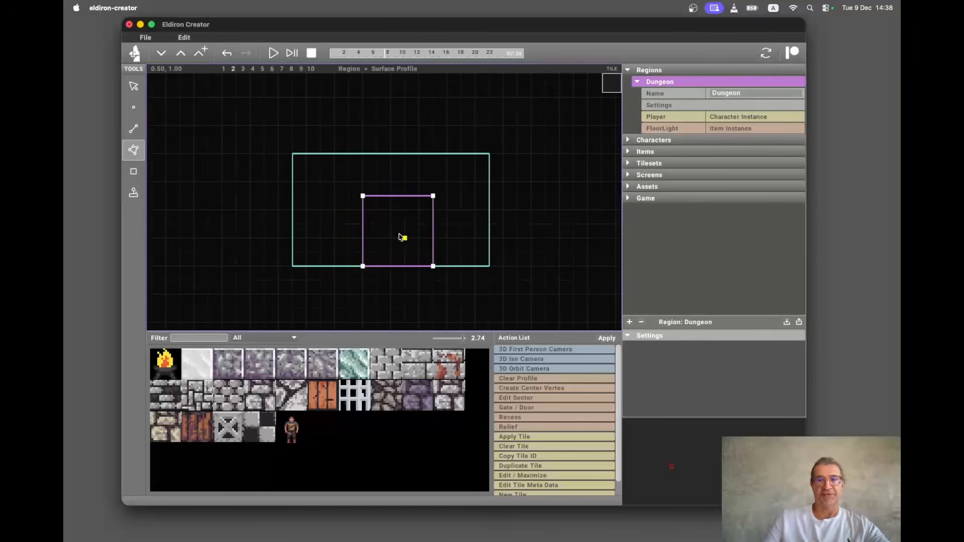
Turn the opening's top linedef into an arch with height 1.000 and 12 segments, and view it in 3D.
key(l)
click(393, 197)
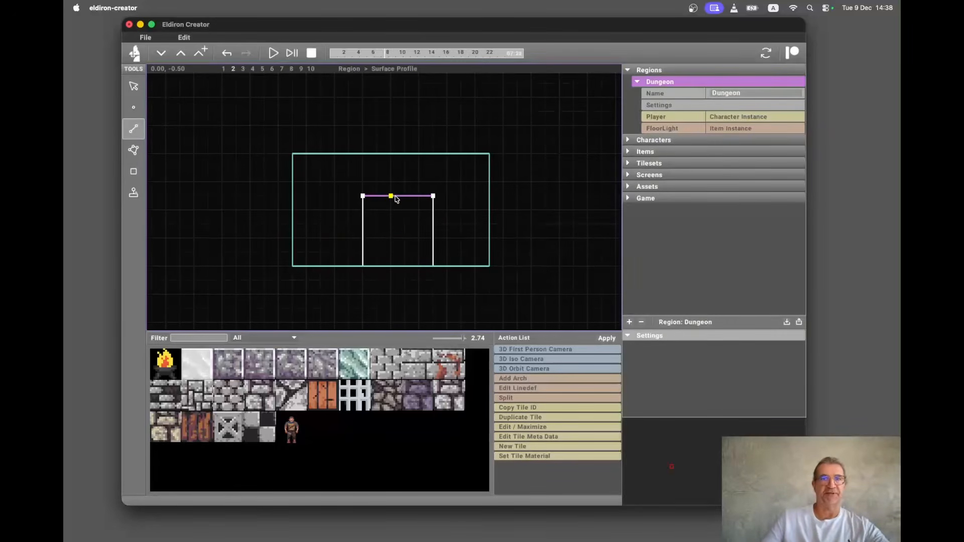
click(535, 378)
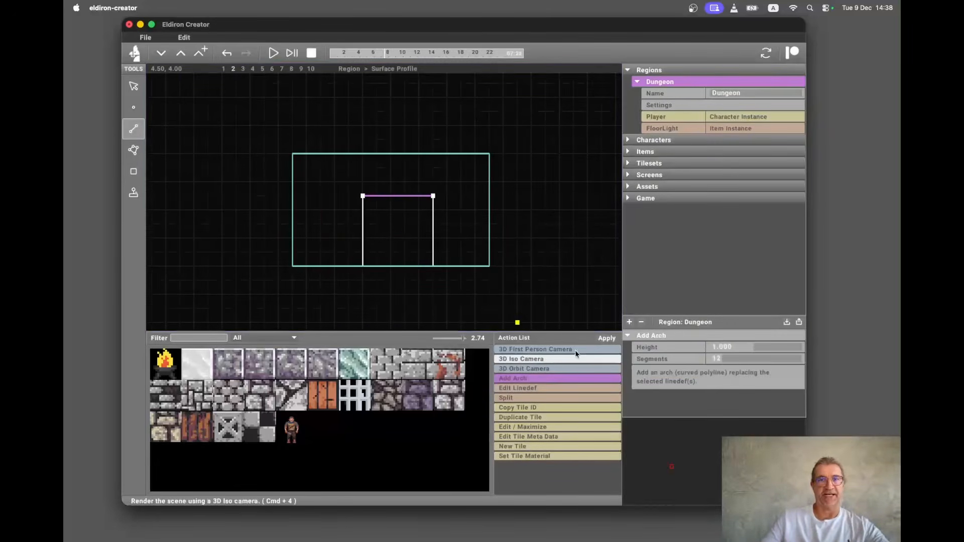
click(605, 338)
key(super+4)
click(604, 338)
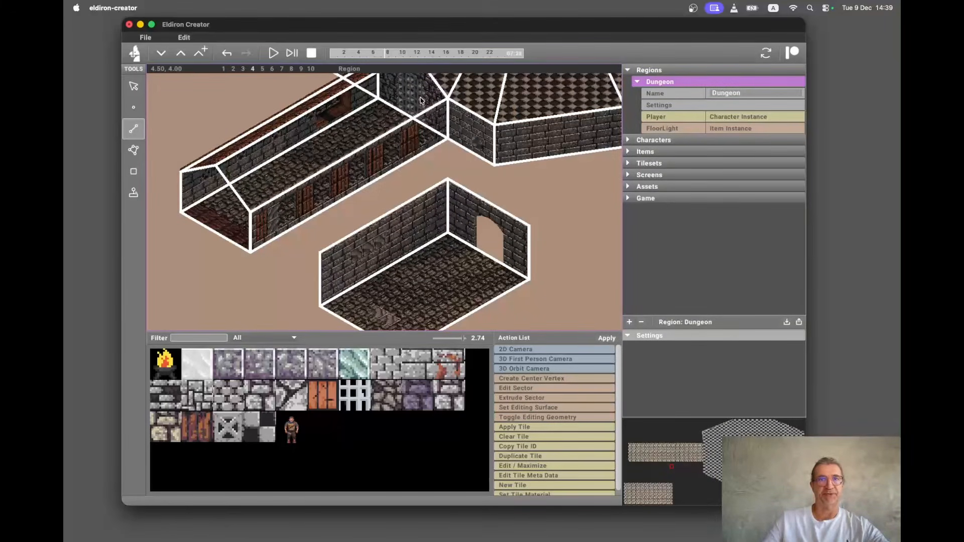
Fill the arched opening with a Gate / Door using the wooden door tile, inset 0.100 and repeat mode Repeat.
key(e)
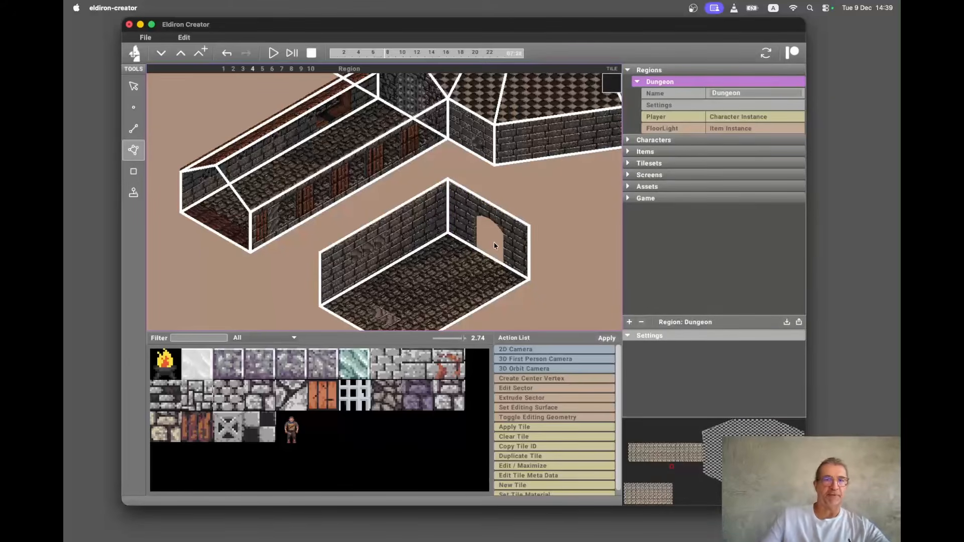
click(513, 244)
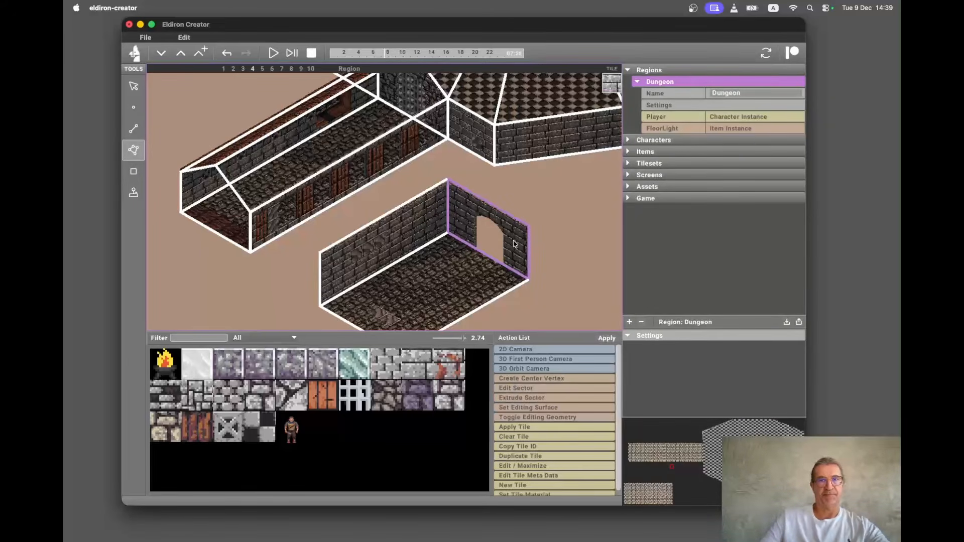
key(alt+u)
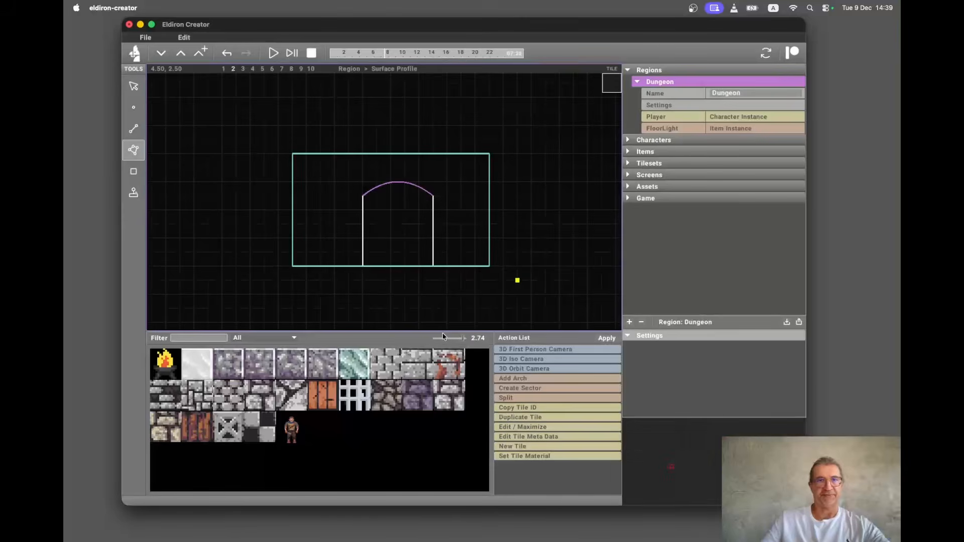
click(381, 237)
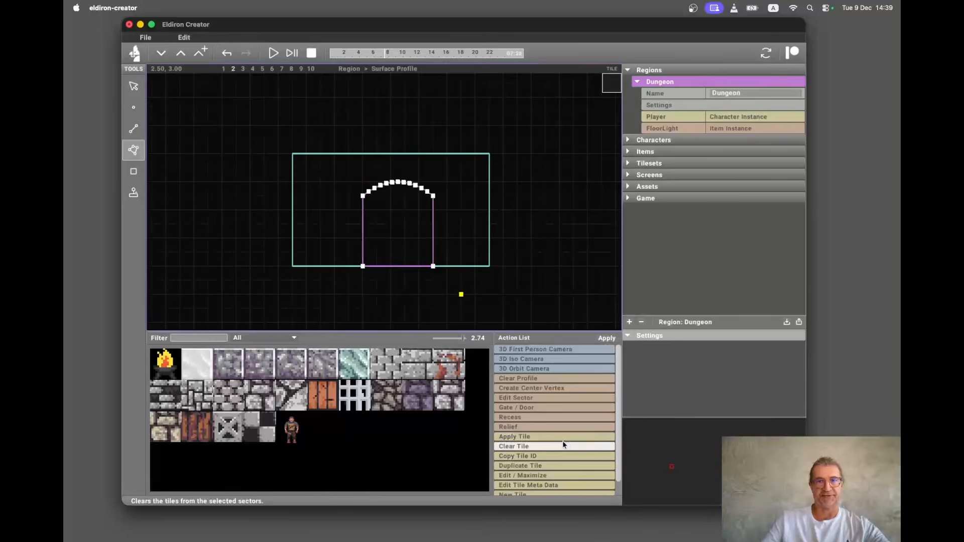
click(532, 407)
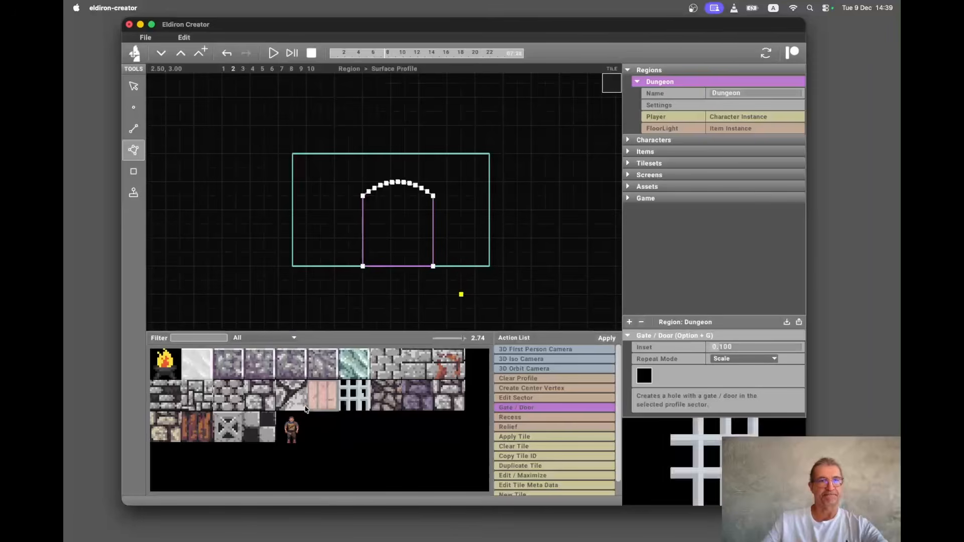
click(199, 431)
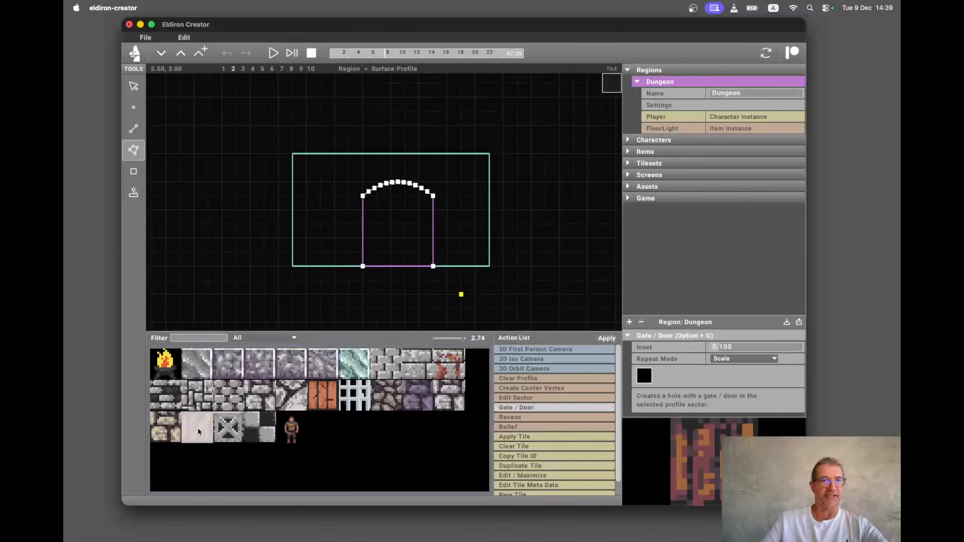
drag(199, 430, 648, 376)
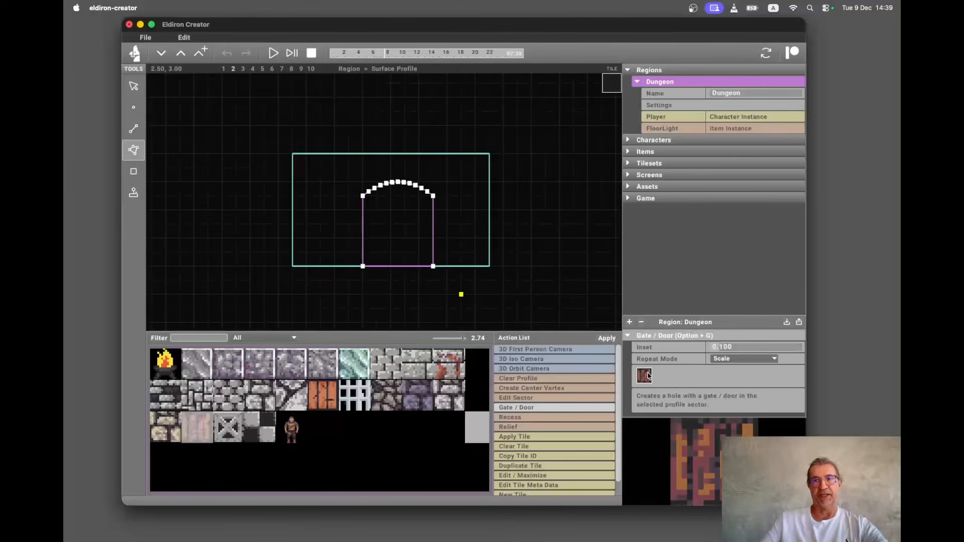
click(750, 360)
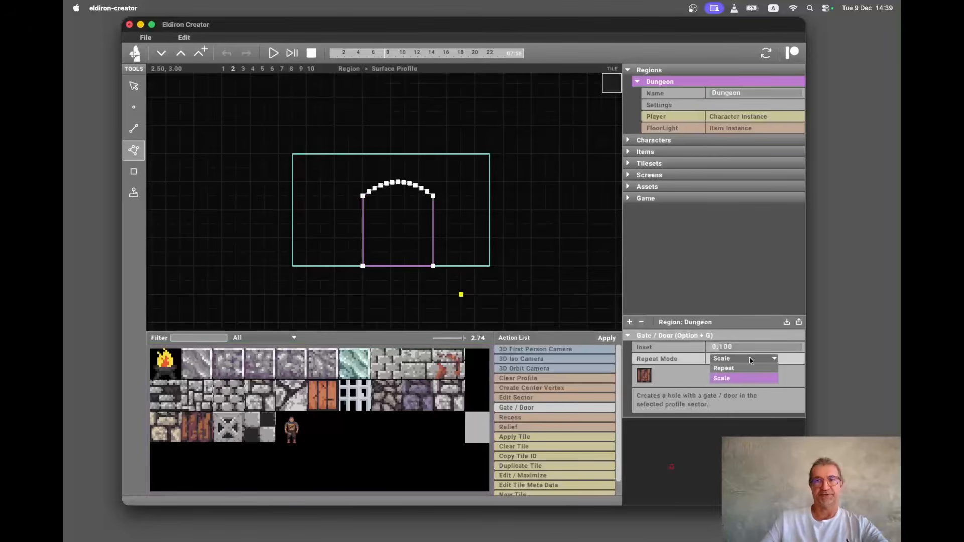
click(749, 366)
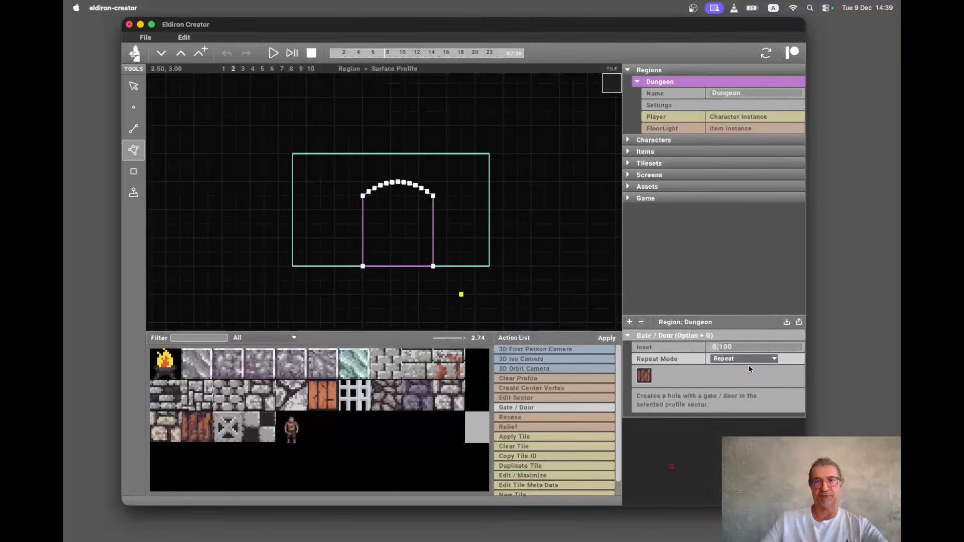
click(603, 337)
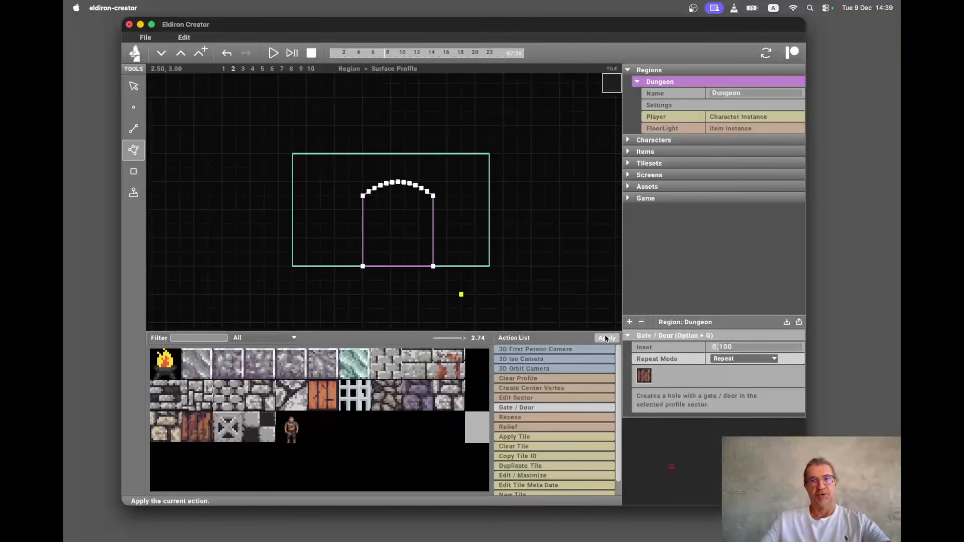
Switch to the isometric camera, hide the editing geometry overlay and inspect the door on the wall.
key(alt+3)
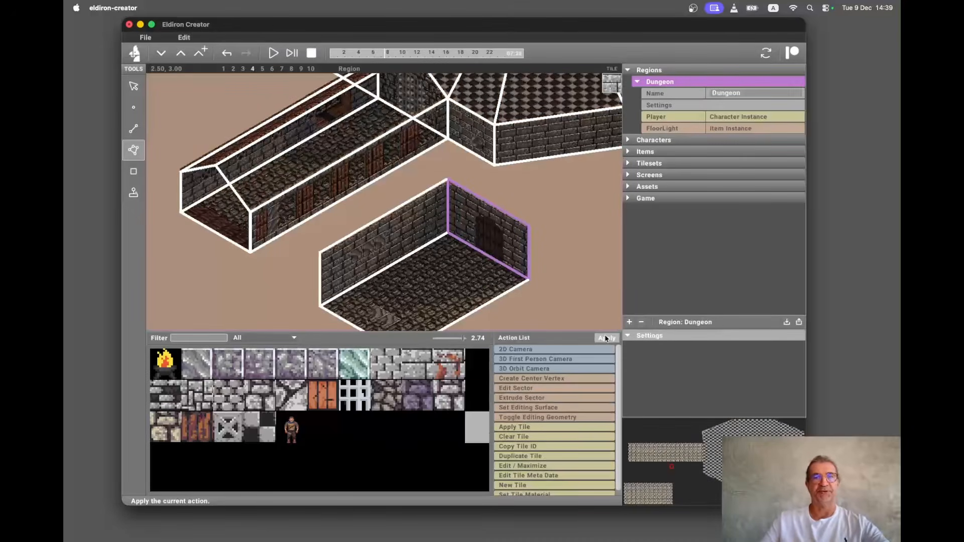
key(alt+t)
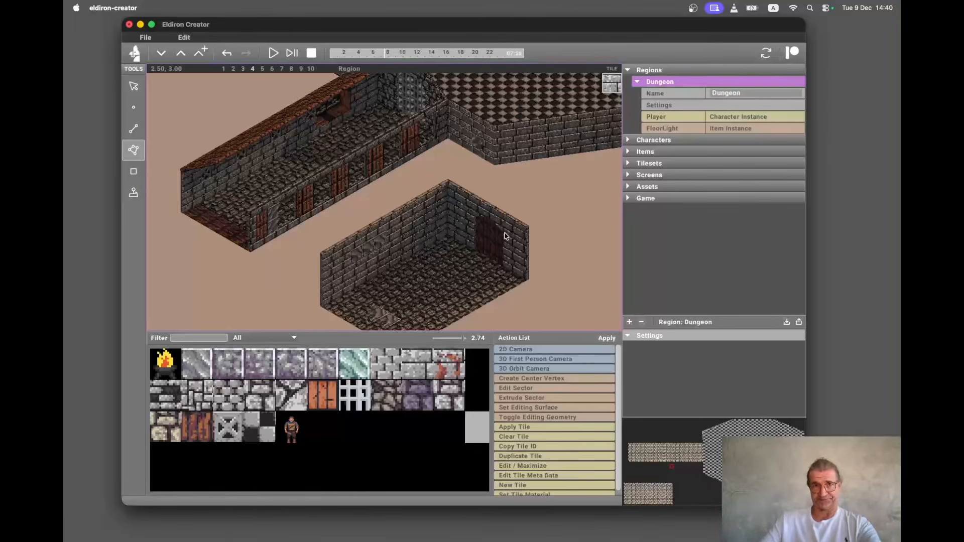
scroll(505, 236, down, 3)
scroll(505, 236, left, 2)
scroll(506, 236, right, 3)
scroll(506, 236, up, 2)
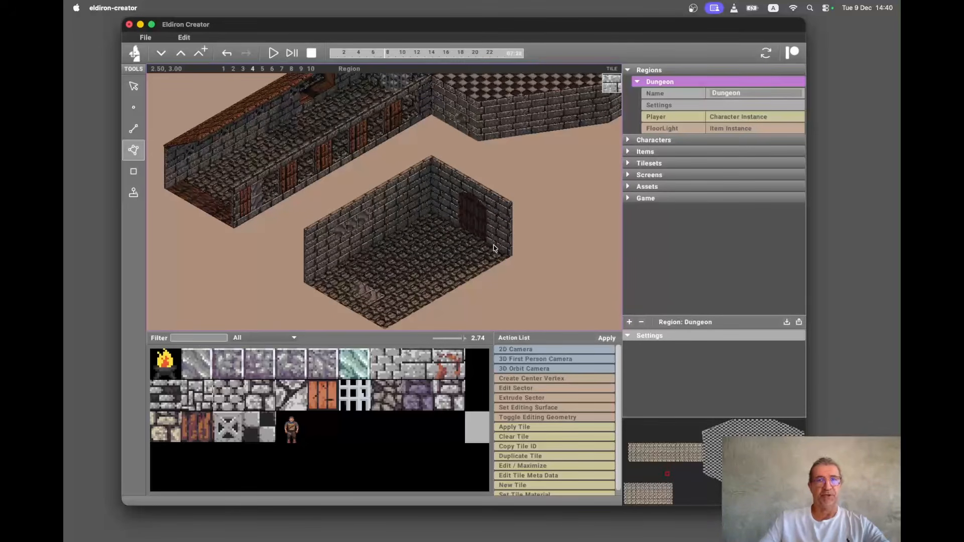
Extrude the room's front floor linedef by distance 4.000 and angle 0.000 to create a new sector.
key(l)
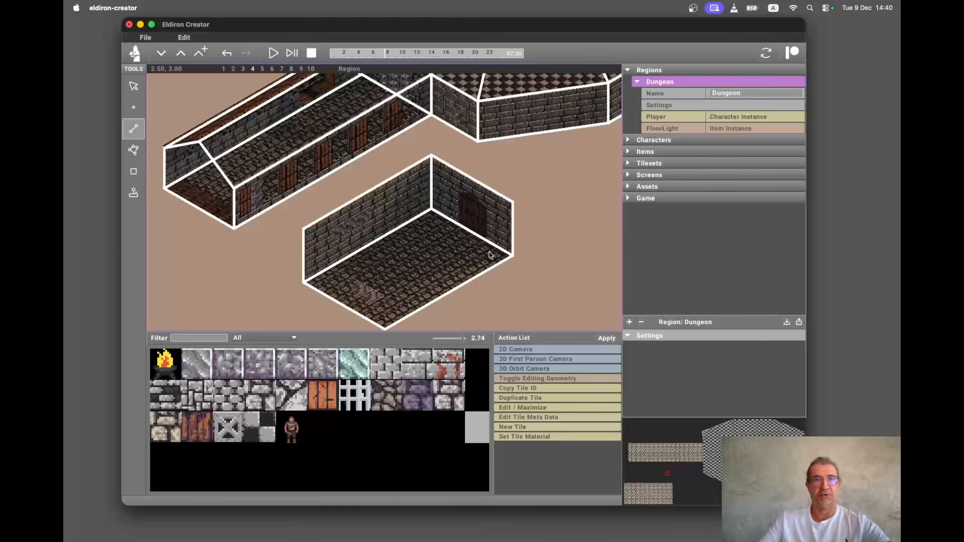
click(482, 273)
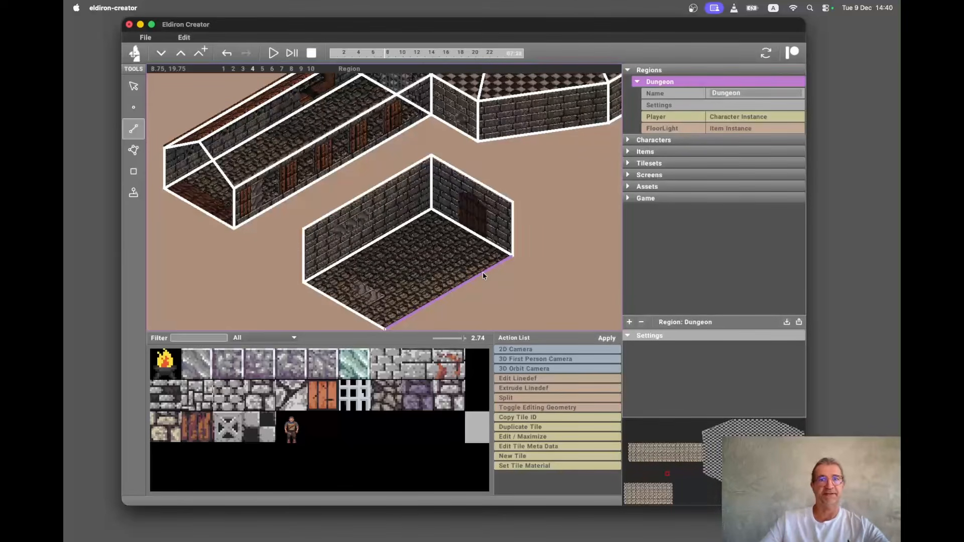
click(552, 388)
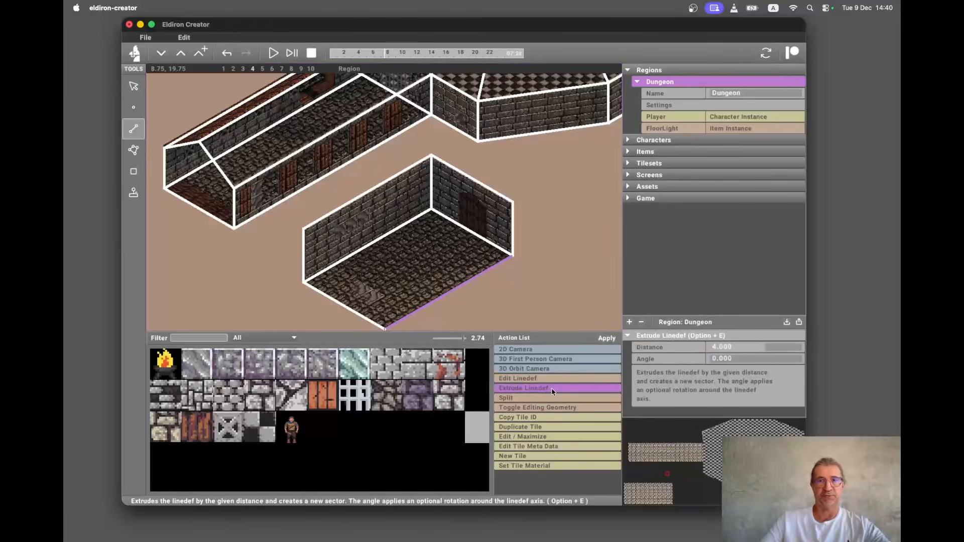
click(600, 342)
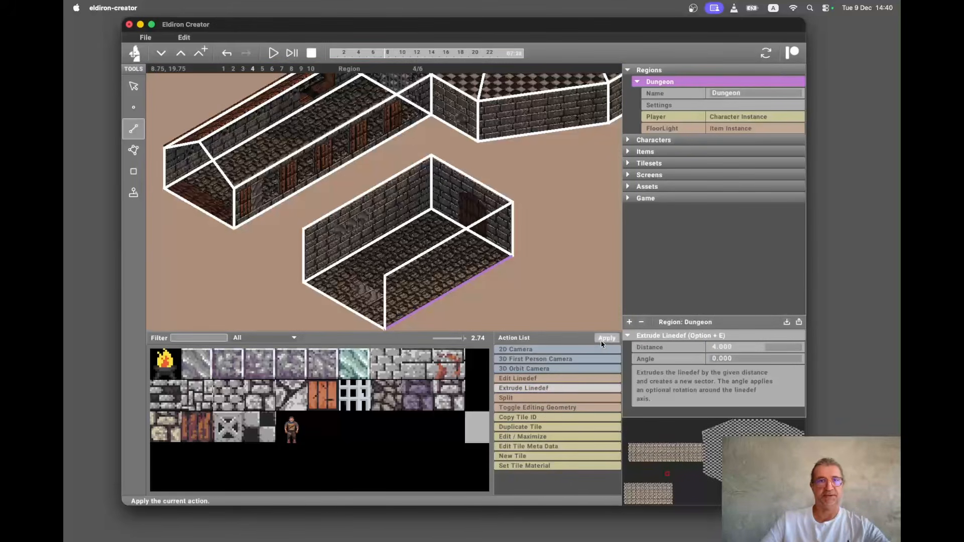
Create a sector from the room's four top corner vertices, then undo that sector creation.
key(v)
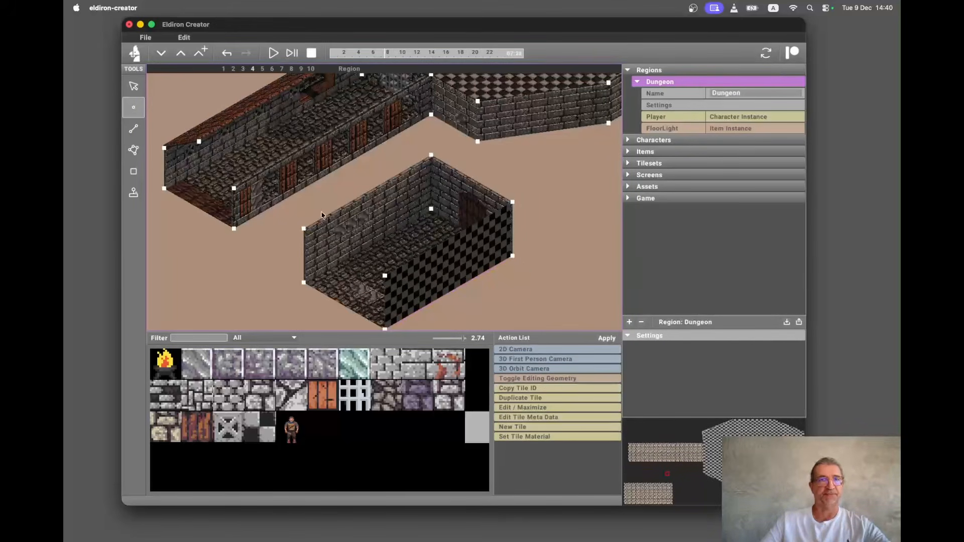
click(303, 230)
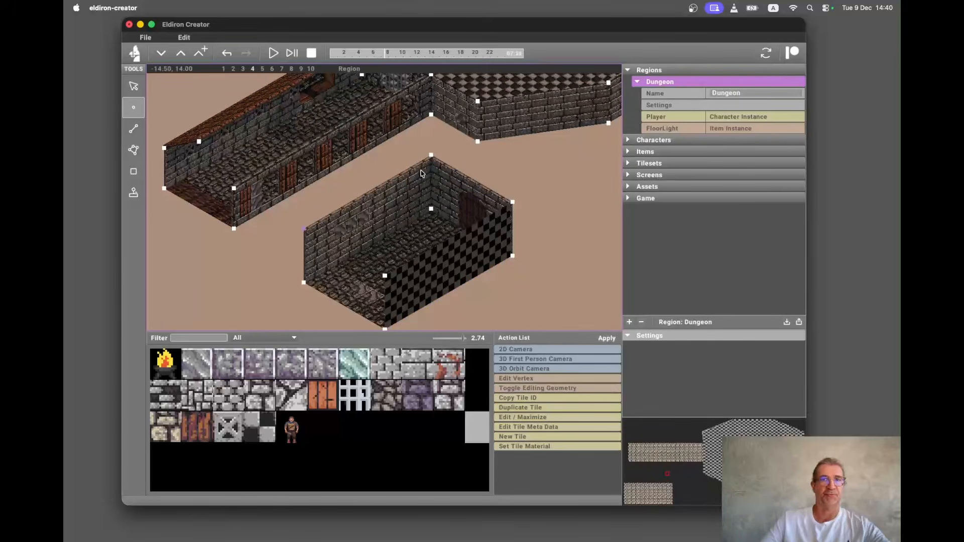
shift+click(431, 156)
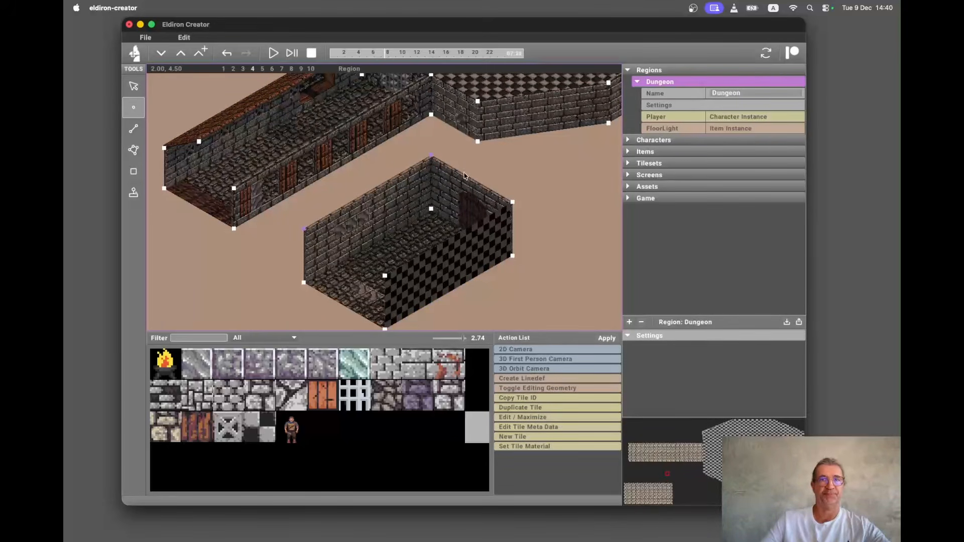
shift+click(512, 203)
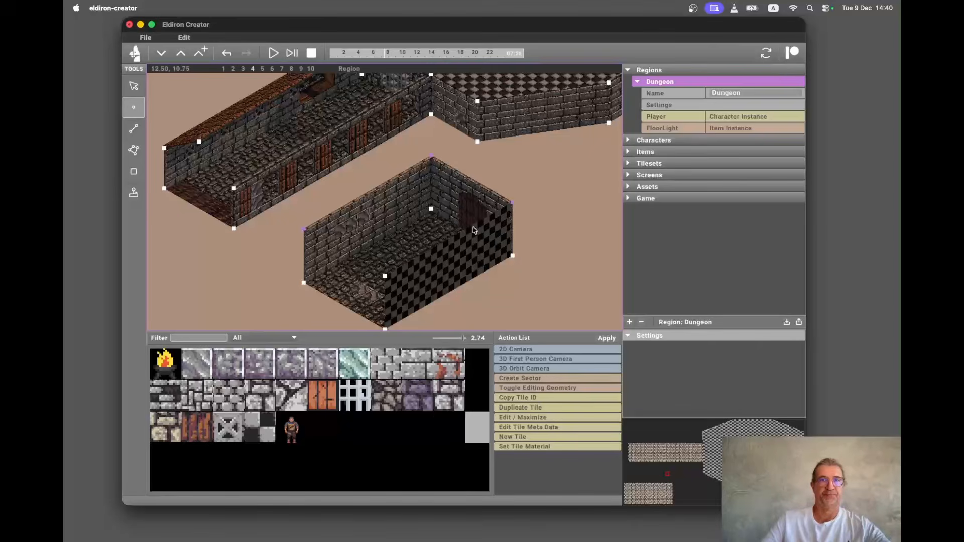
shift+click(385, 276)
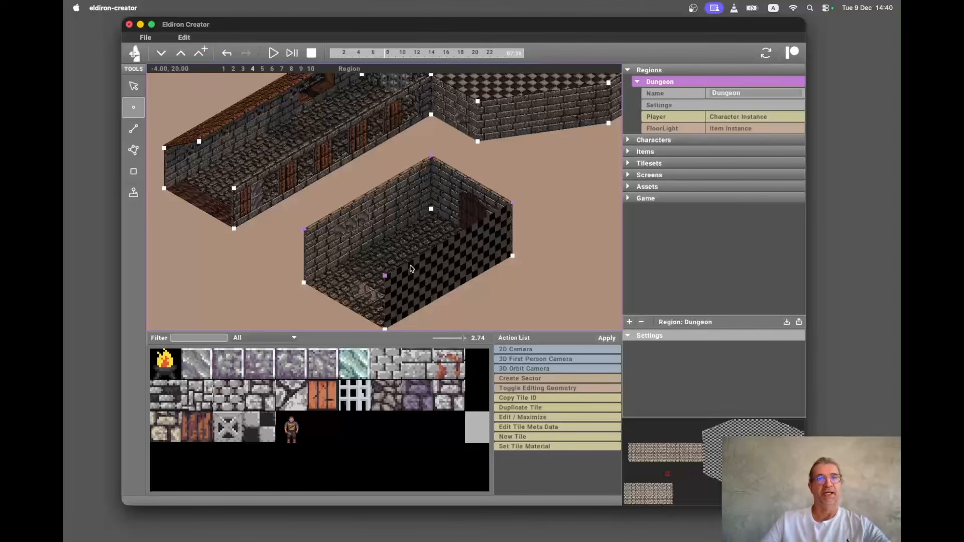
click(546, 378)
click(608, 339)
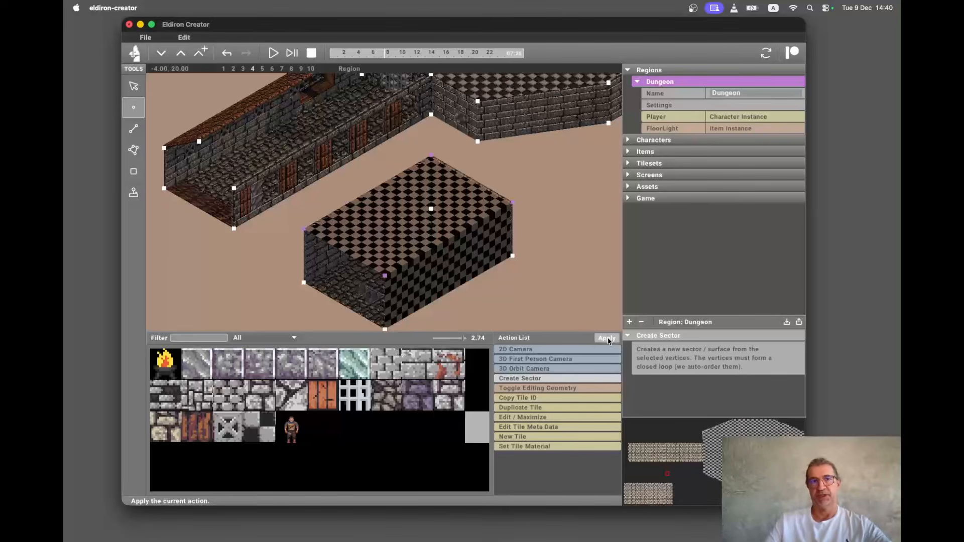
click(228, 56)
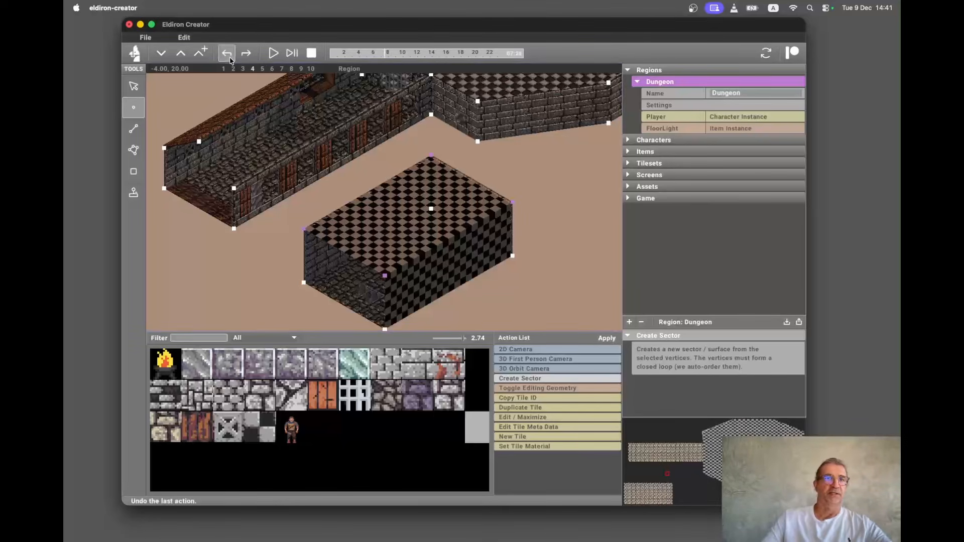
Split the selected top linedef of the room's back-right wall by adding a middle point.
key(l)
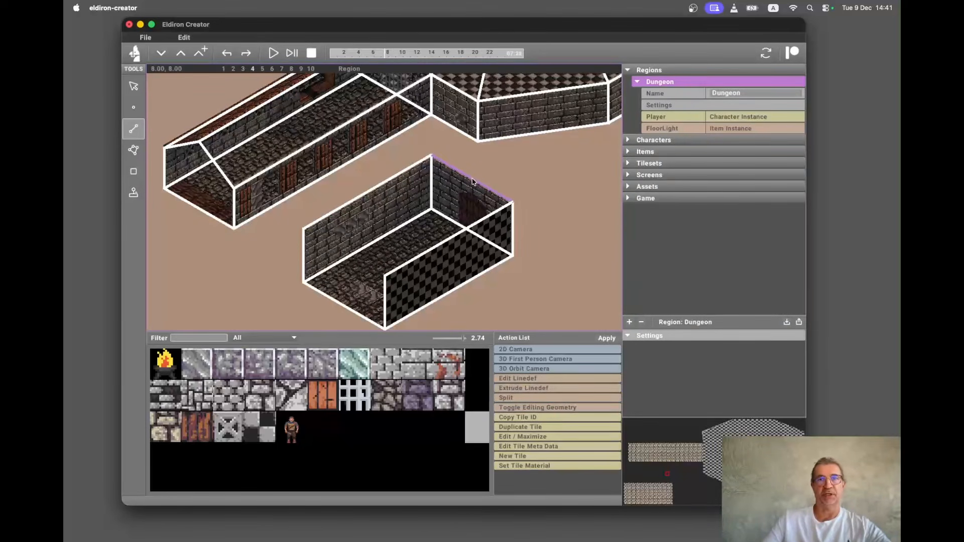
click(542, 397)
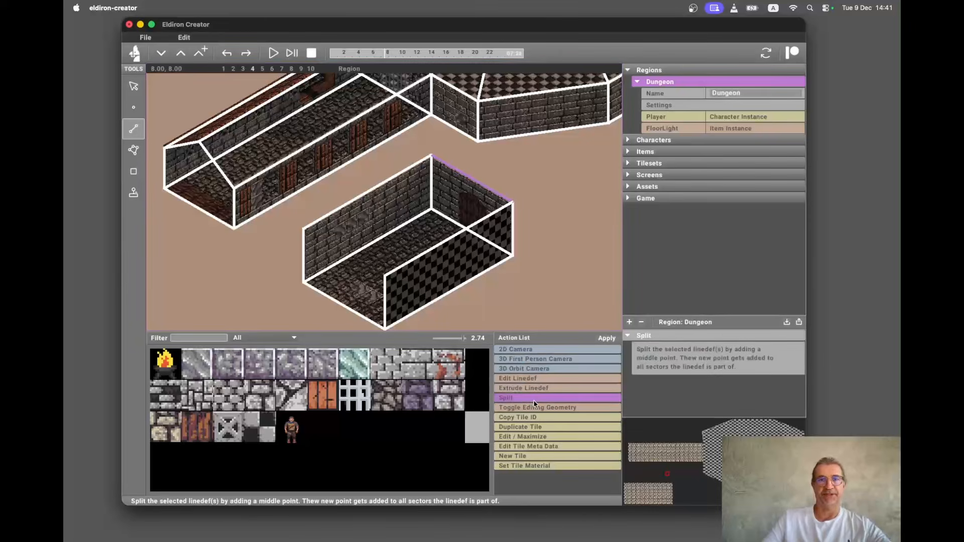
click(610, 335)
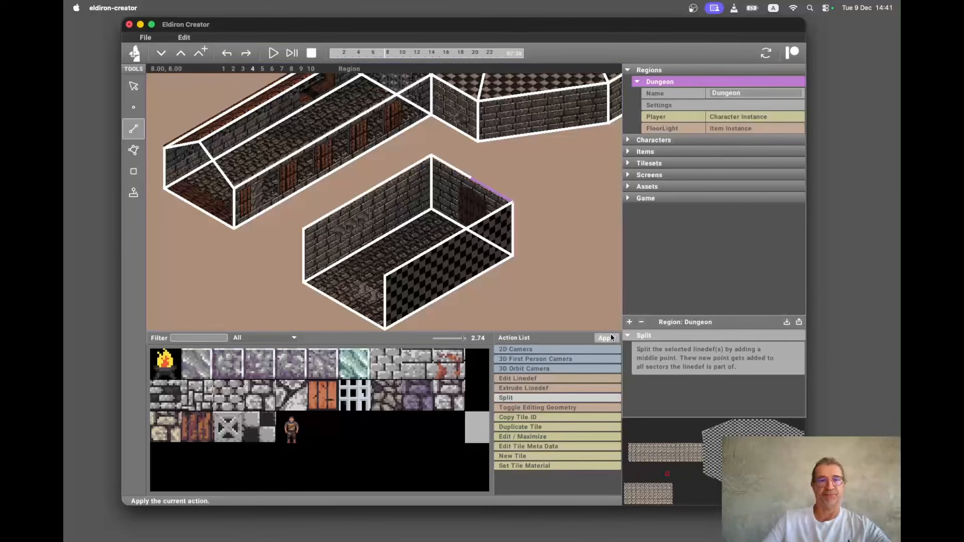
Select the new midpoint vertex on that wall's top edge and open its Y-position for editing.
key(v)
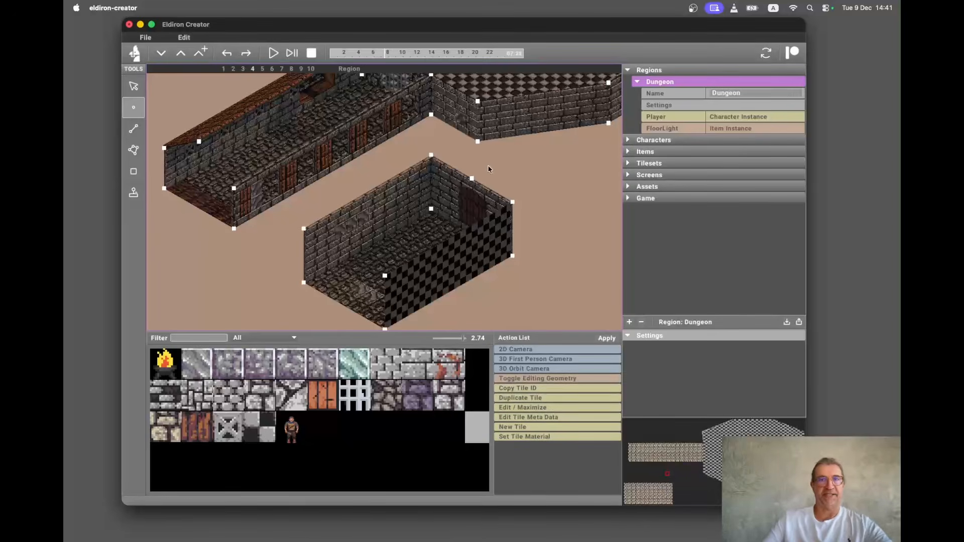
click(472, 178)
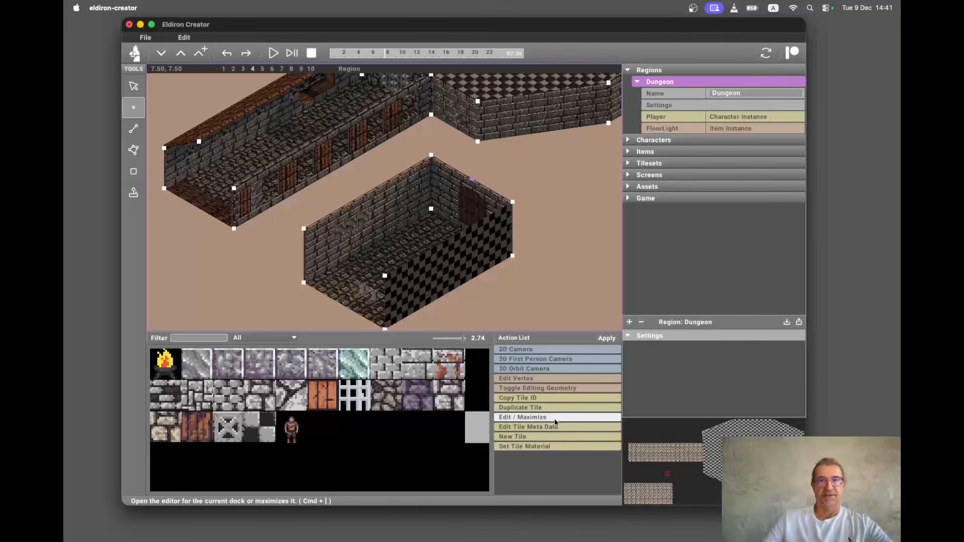
click(571, 380)
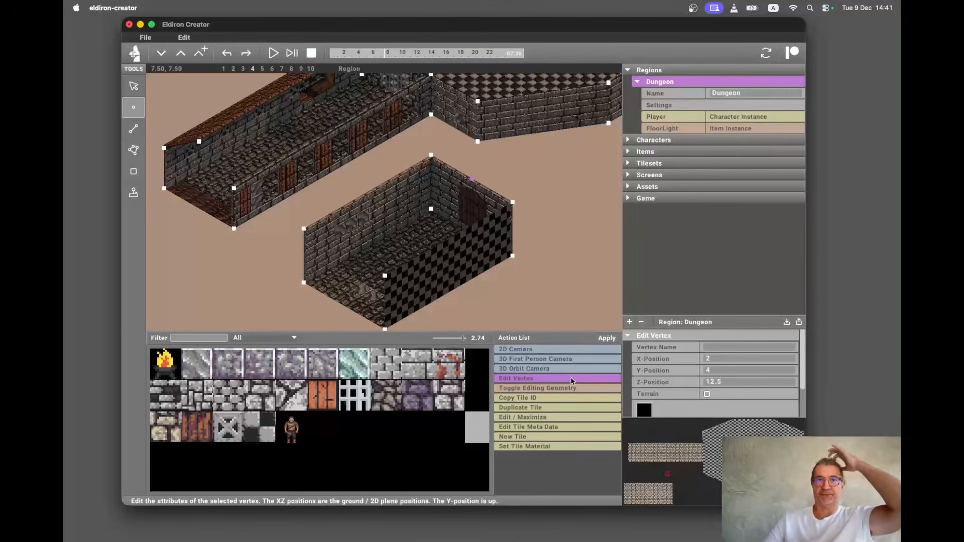
click(727, 370)
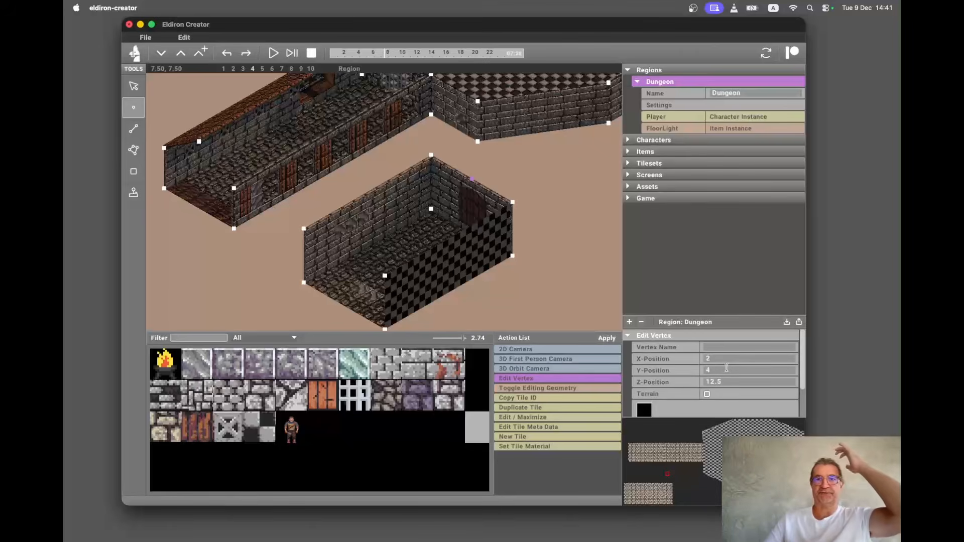